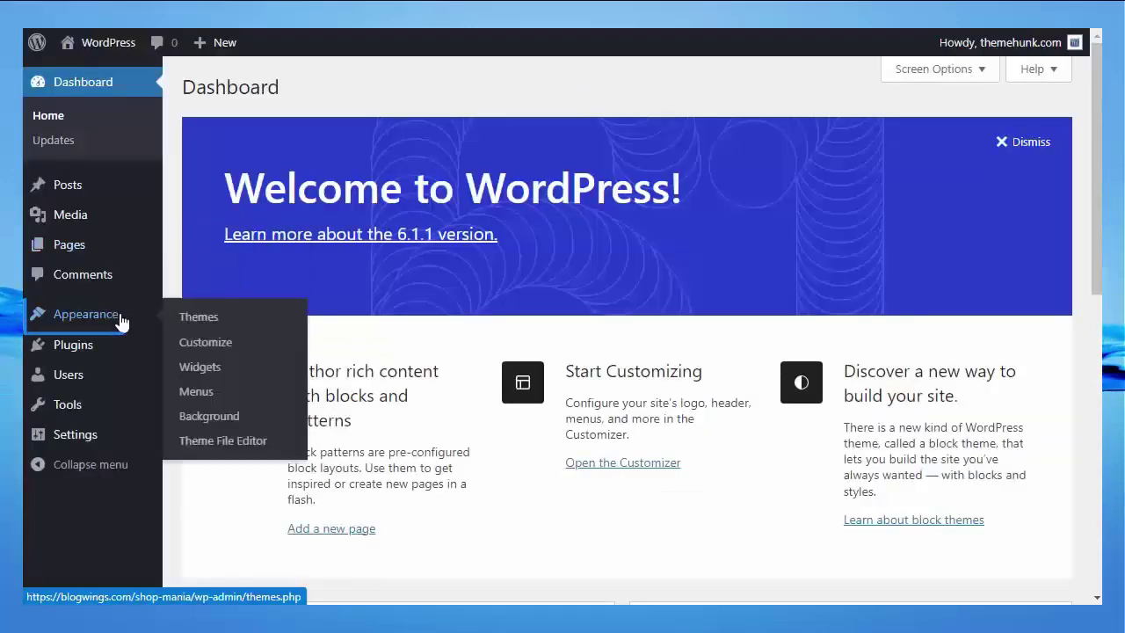
Step: Search the directory of new WordPress themes for "shop mania"
click(209, 324)
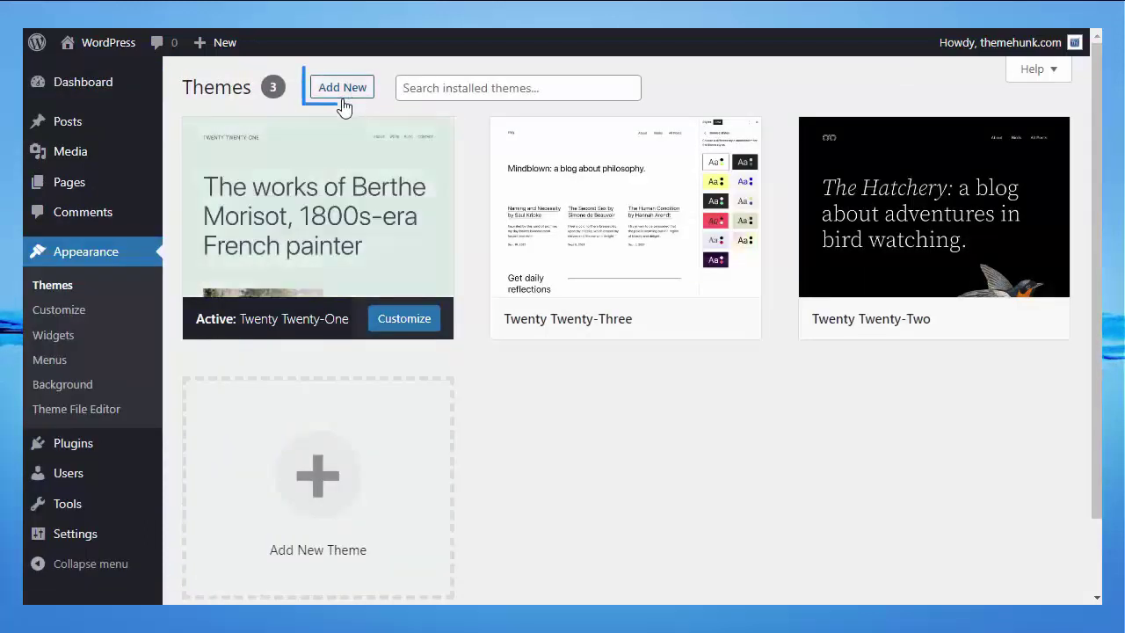
click(347, 105)
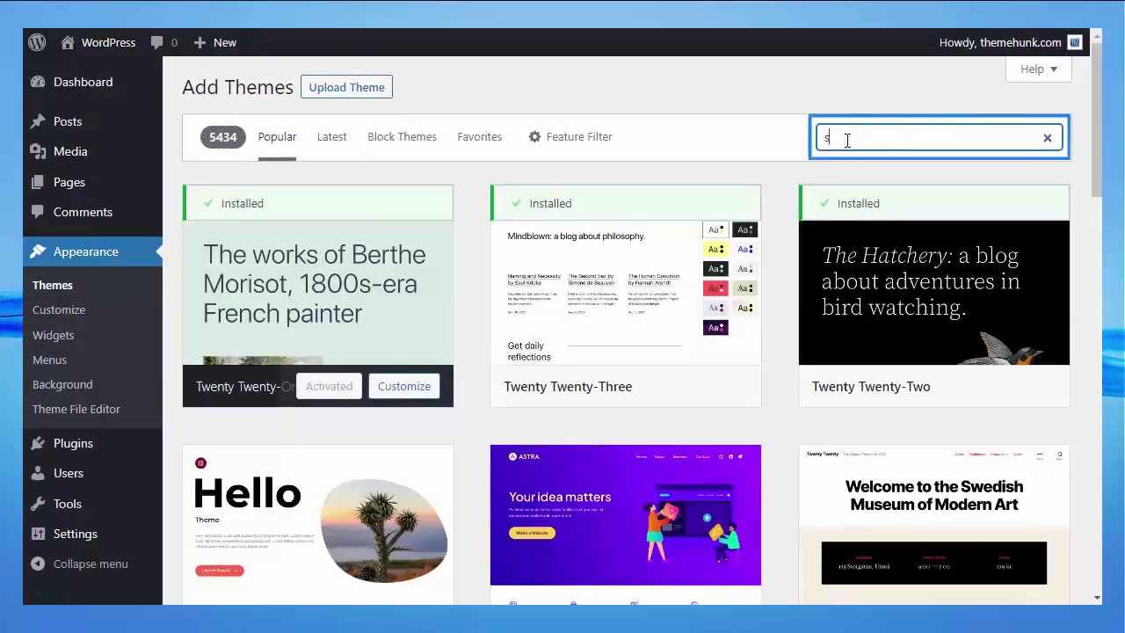
click(846, 140)
text(shop mania)
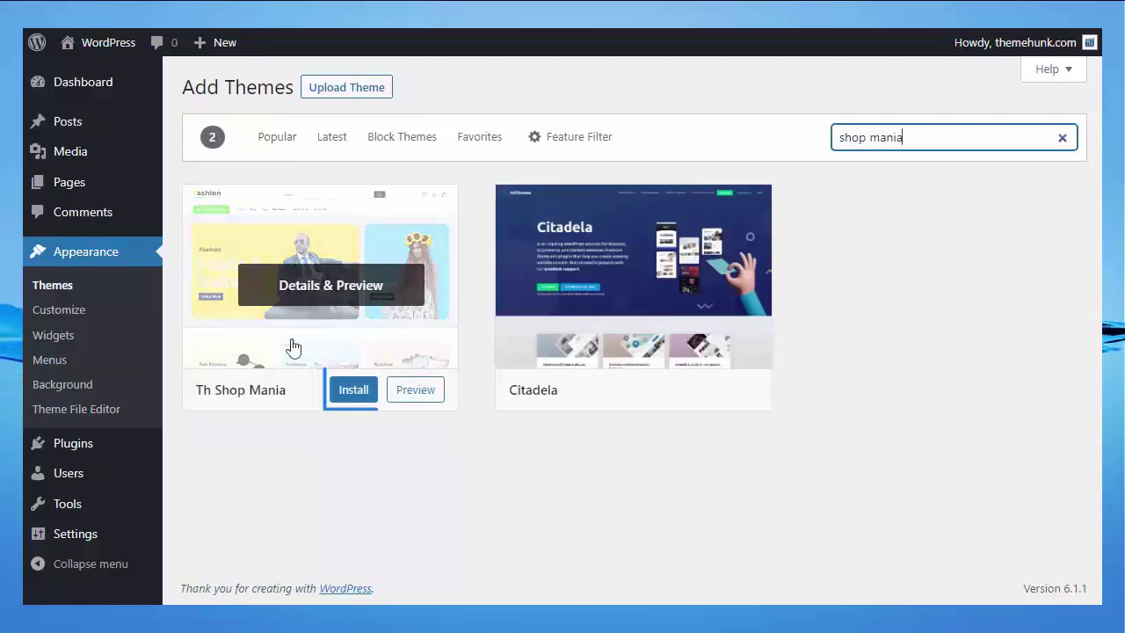
Step: Install the Th Shop Mania theme and activate it on the site
click(334, 385)
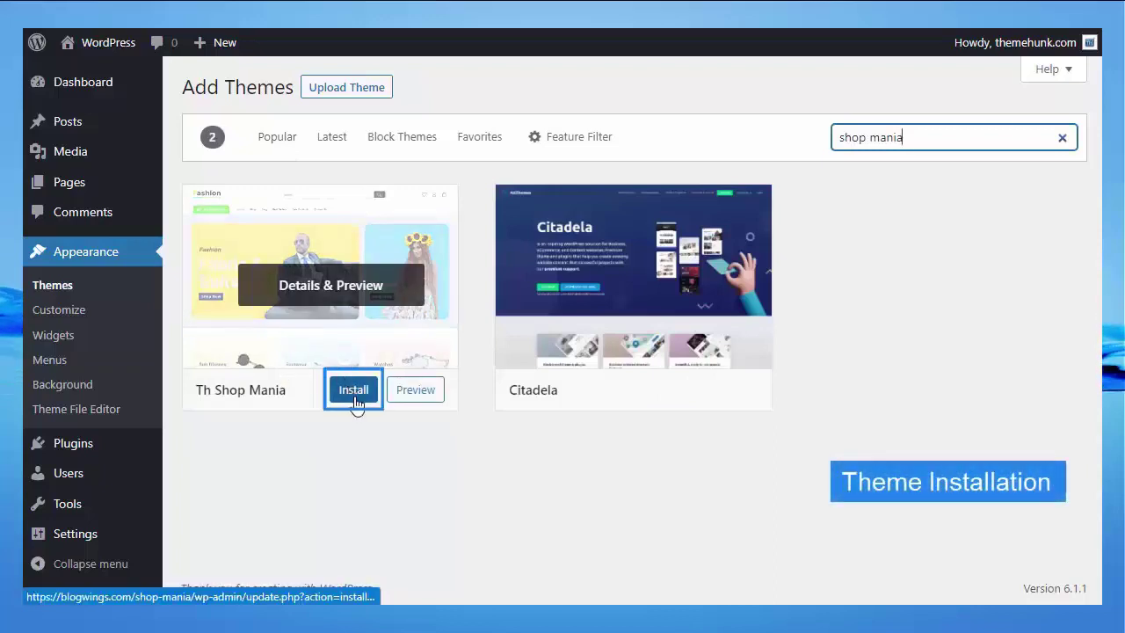
click(355, 401)
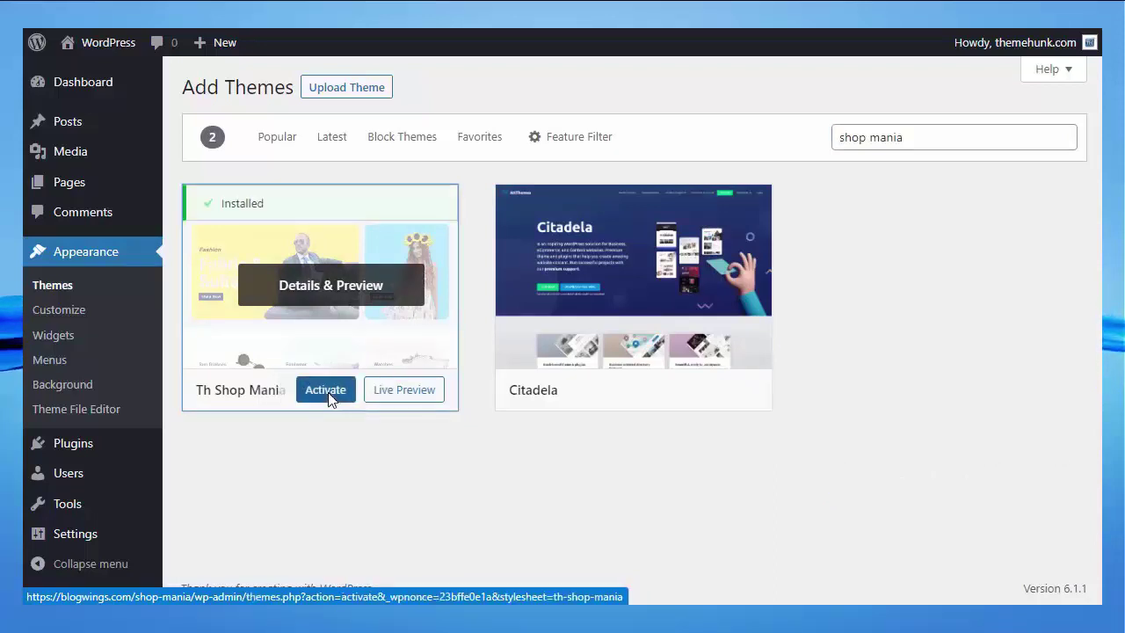
click(330, 397)
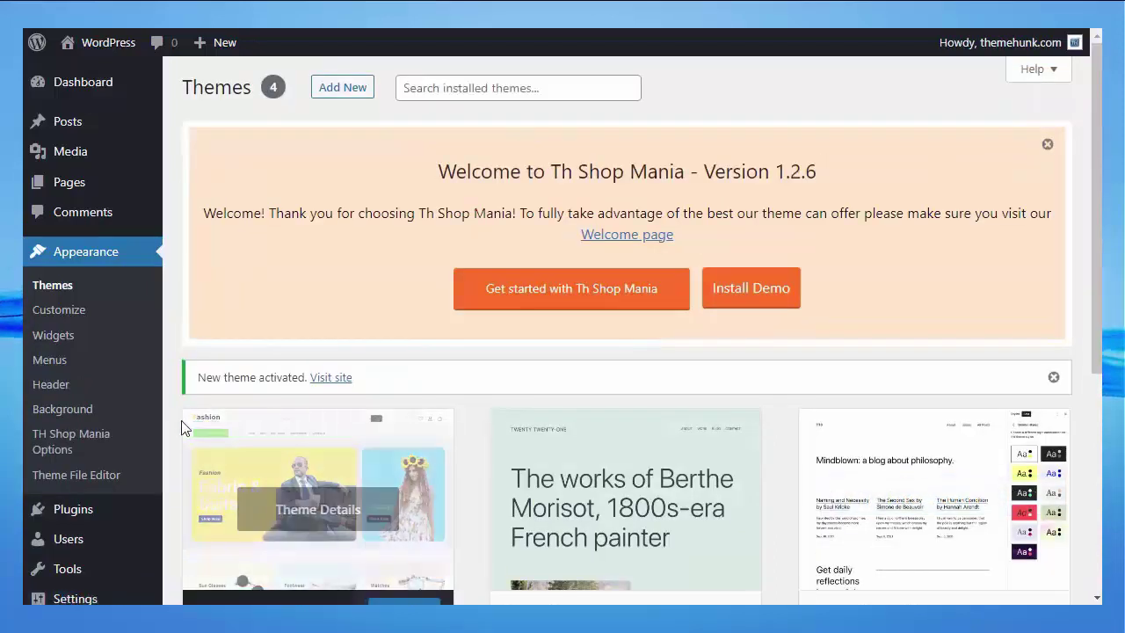
Step: Open the TH Shop Mania Options page and follow its Get Pro offer to the theme's website
click(97, 437)
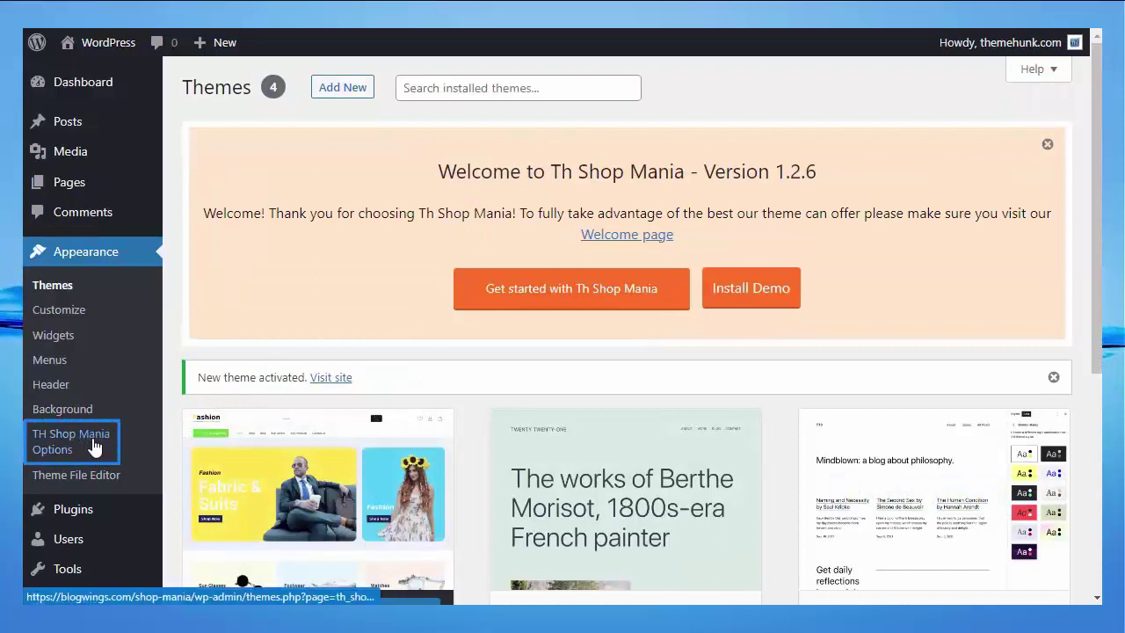
click(110, 441)
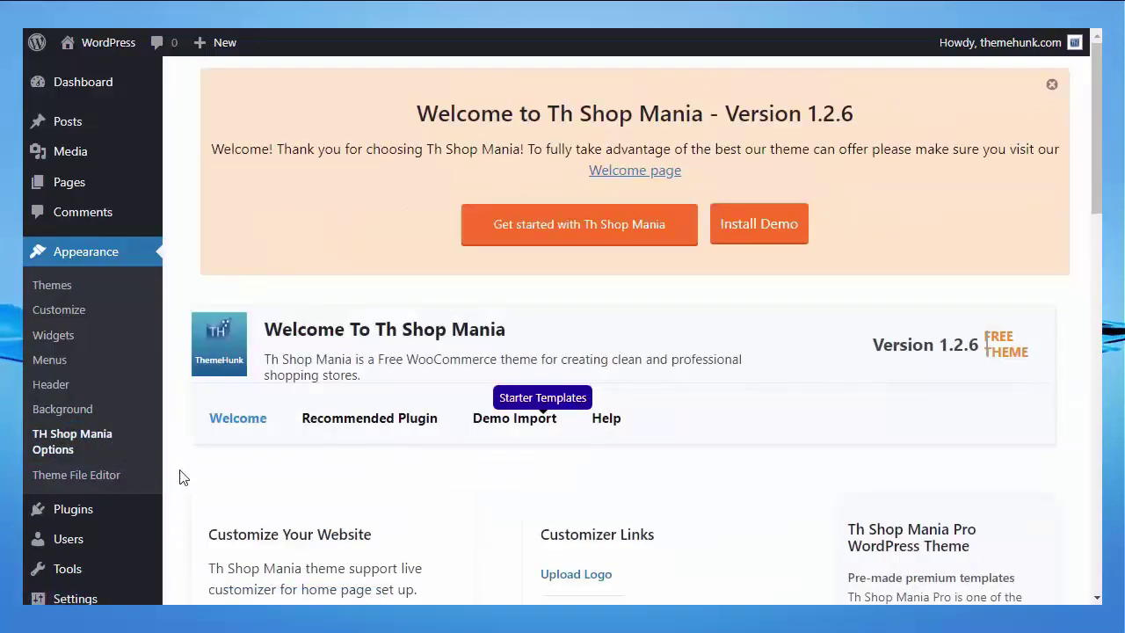
scroll(183, 477, down, 3)
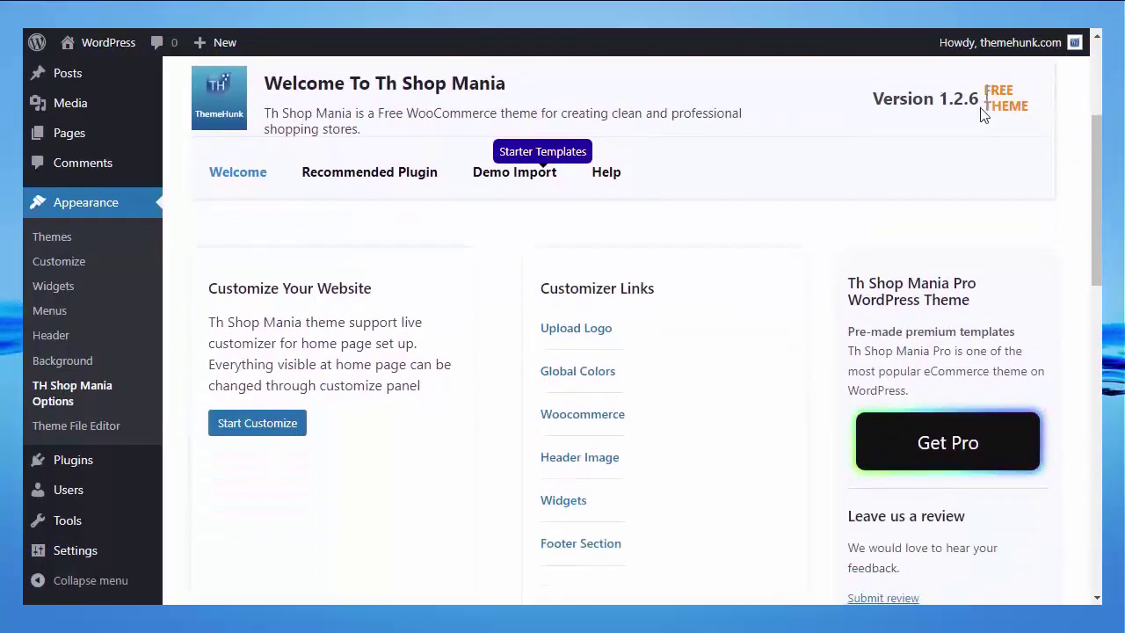
click(943, 459)
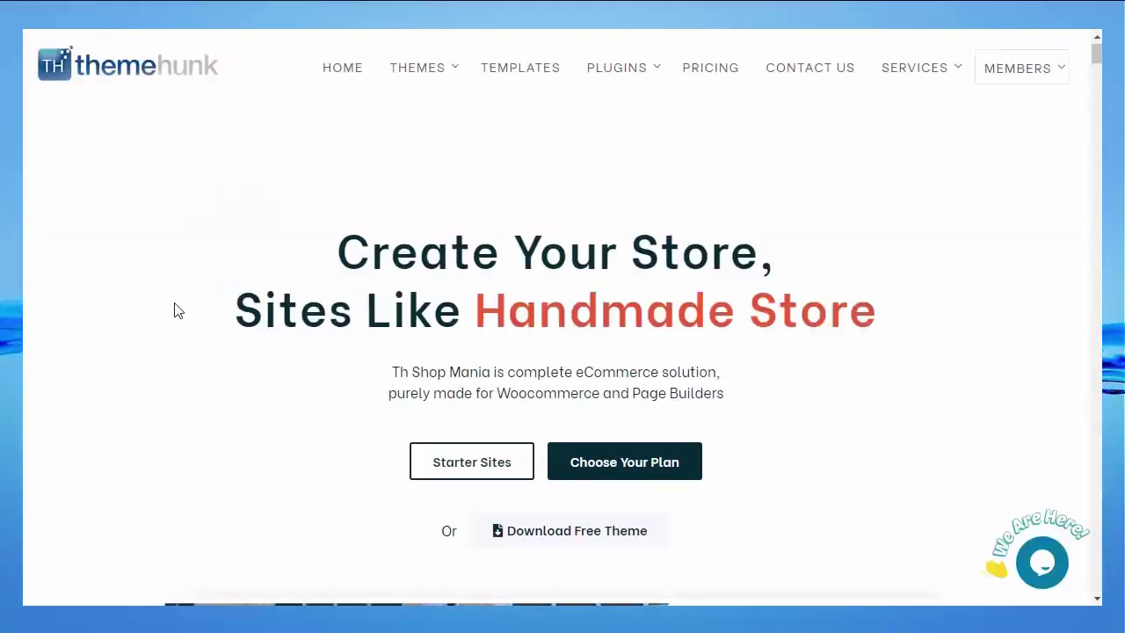
Step: Look through the Shop Mania product page's introduction and its ready-to-import Elementor website templates
scroll(174, 309, down, 5)
scroll(174, 303, down, 3)
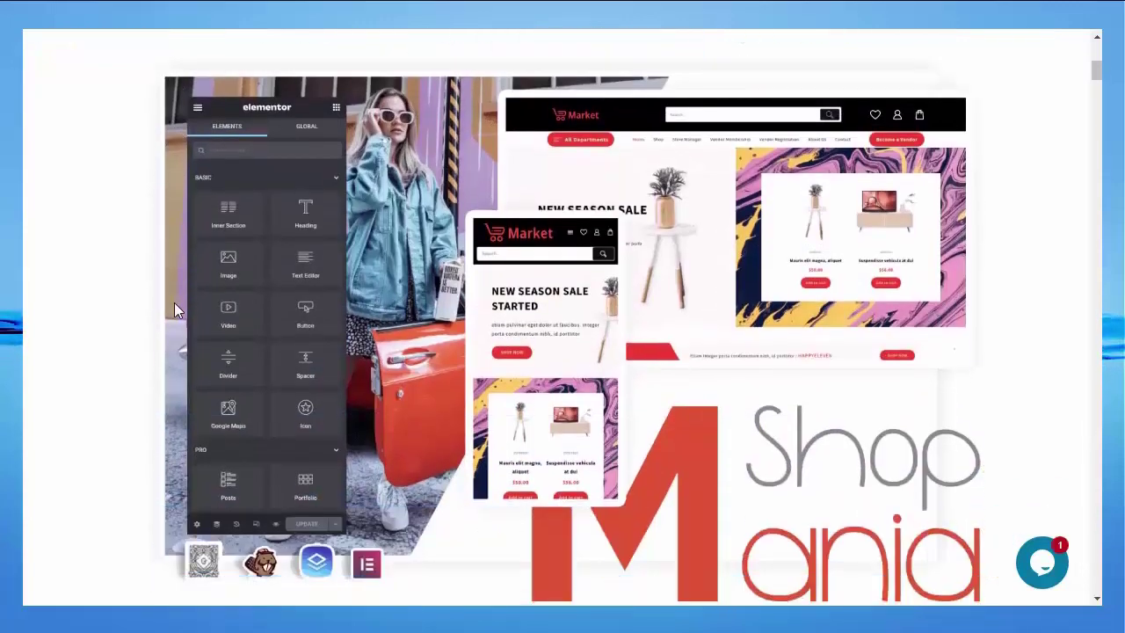
scroll(174, 310, down, 6)
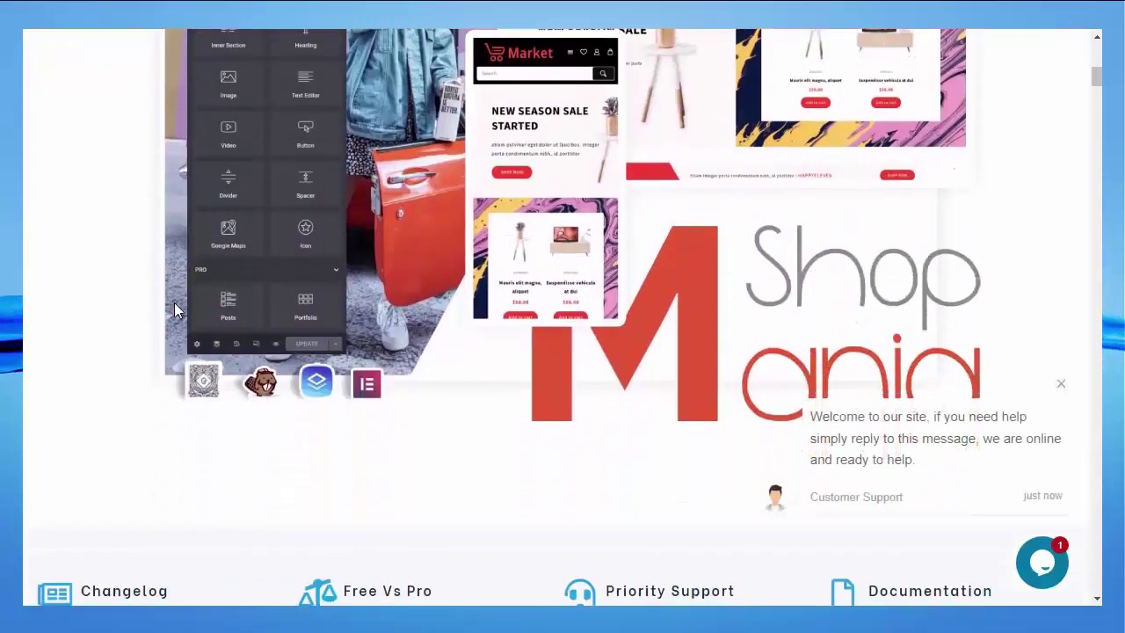
scroll(174, 309, down, 2)
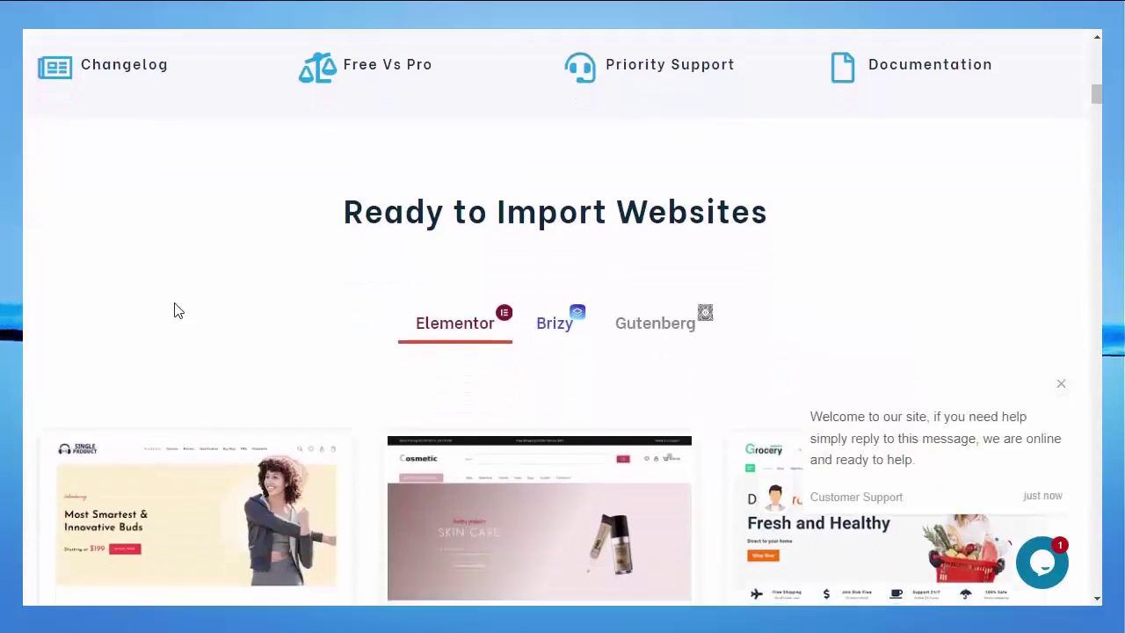
scroll(174, 309, down, 1)
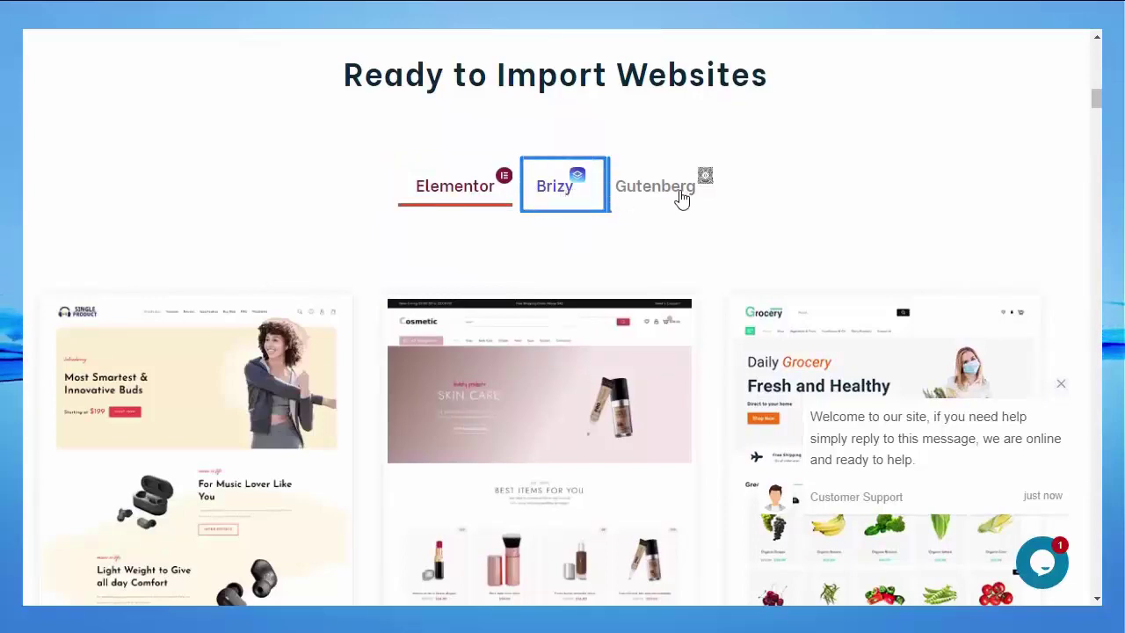
scroll(581, 257, down, 3)
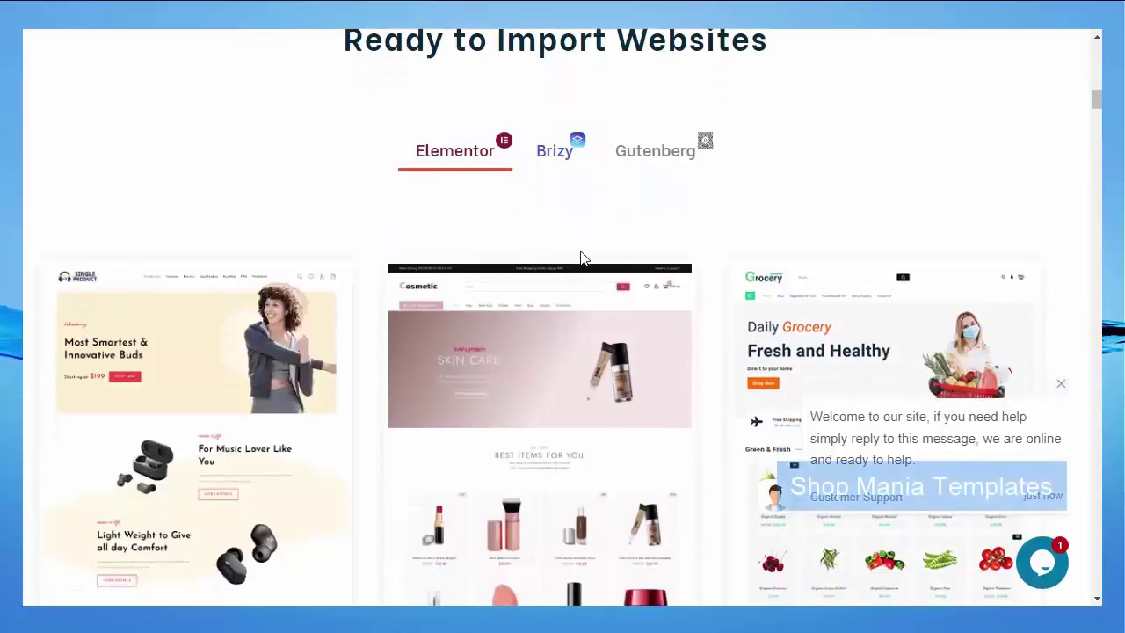
scroll(580, 252, down, 3)
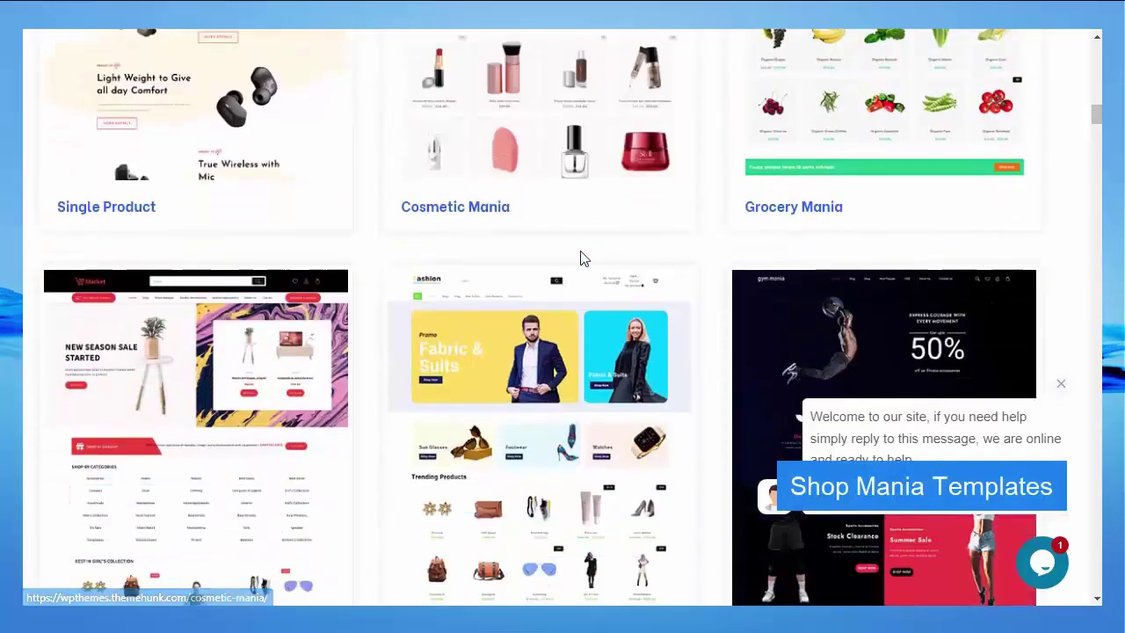
scroll(580, 259, down, 3)
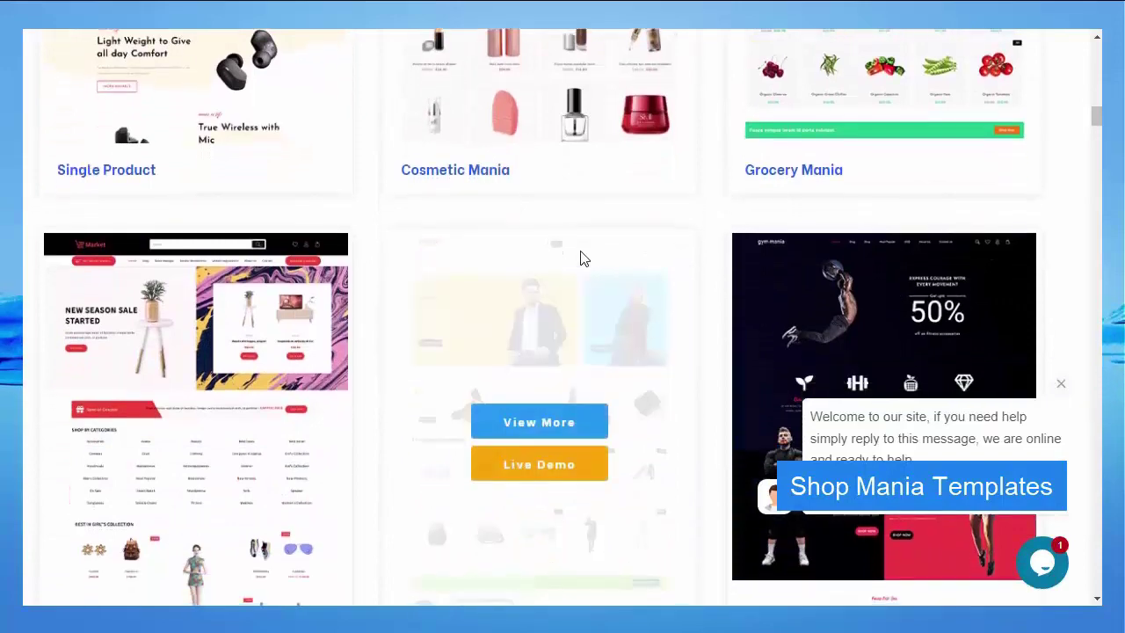
scroll(580, 258, down, 2)
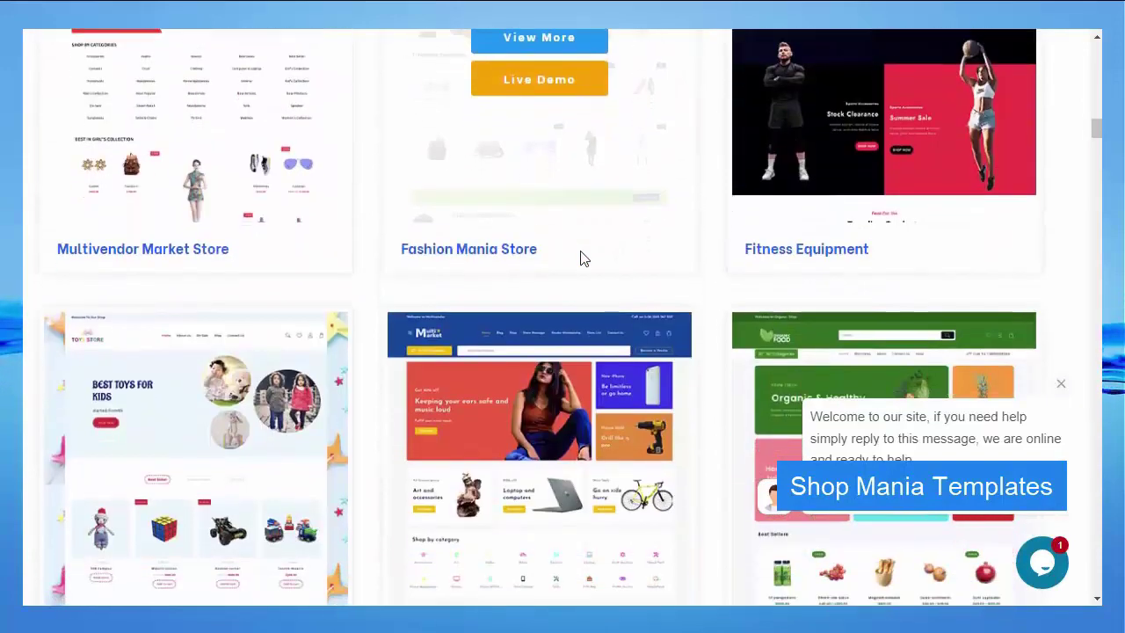
scroll(581, 258, down, 7)
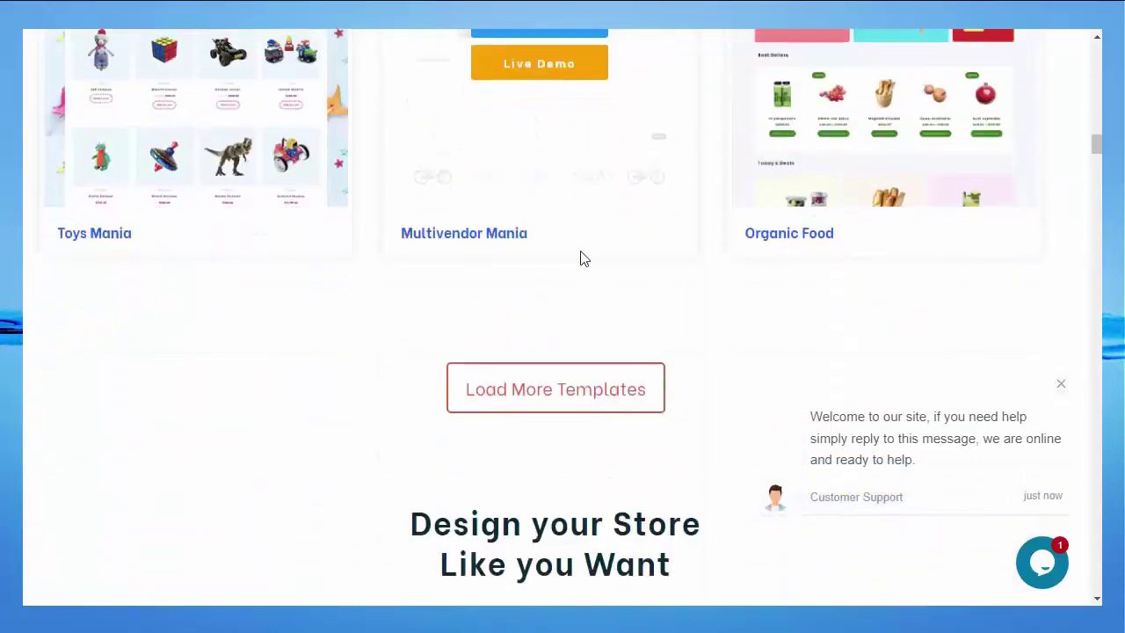
Step: Review the store design features, from product card styles and shop page pagination to product comparison and hover styles
scroll(580, 259, down, 3)
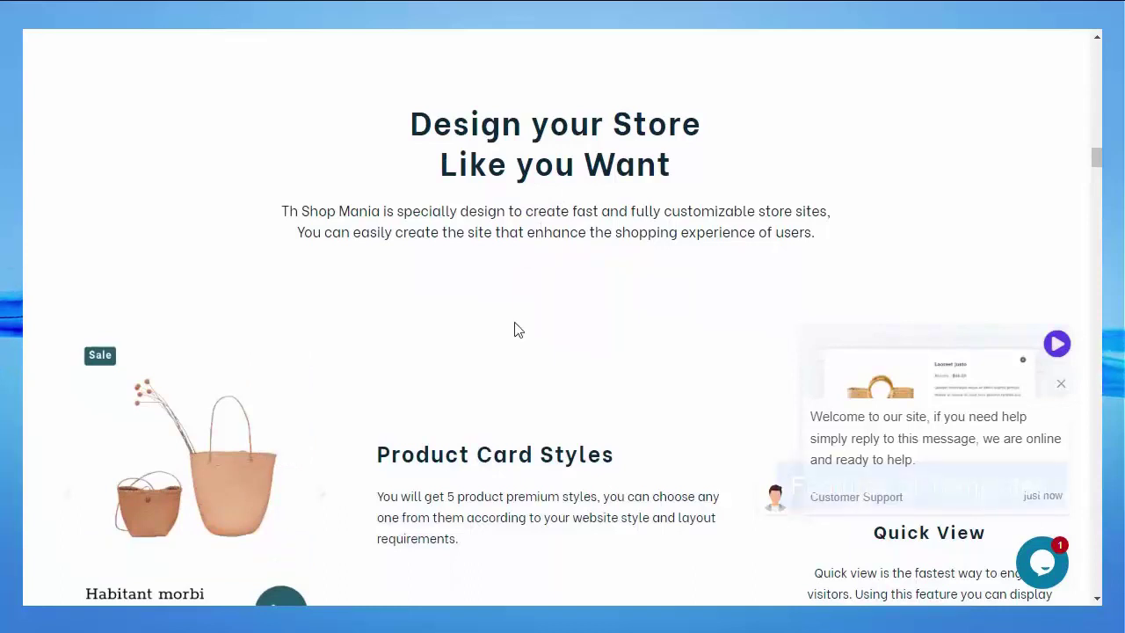
scroll(503, 366, down, 2)
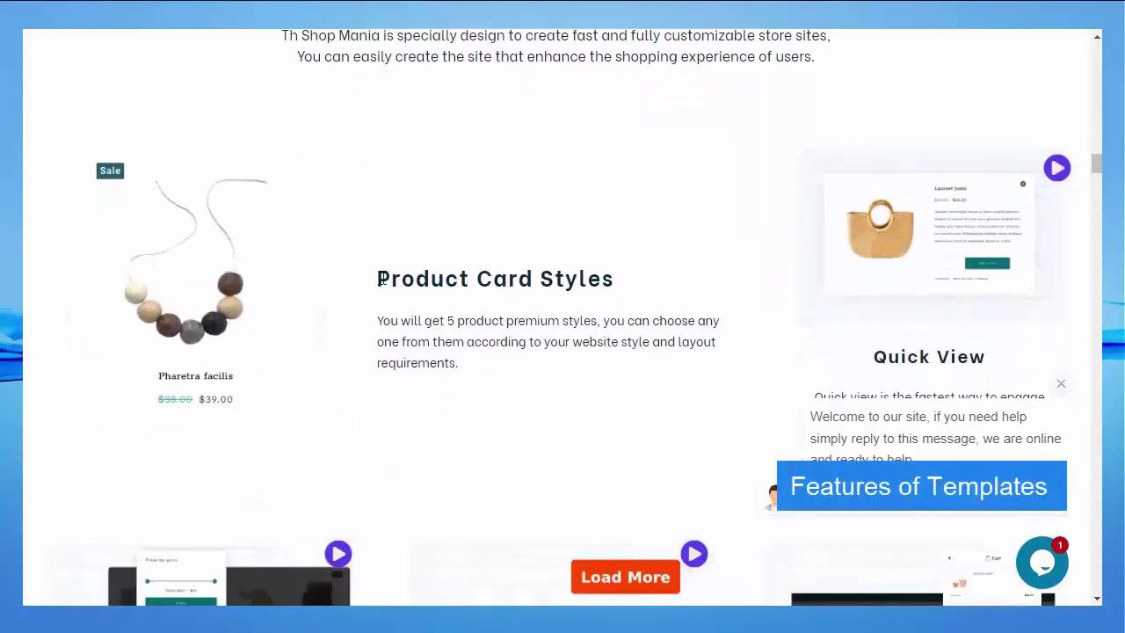
drag(379, 279, 613, 279)
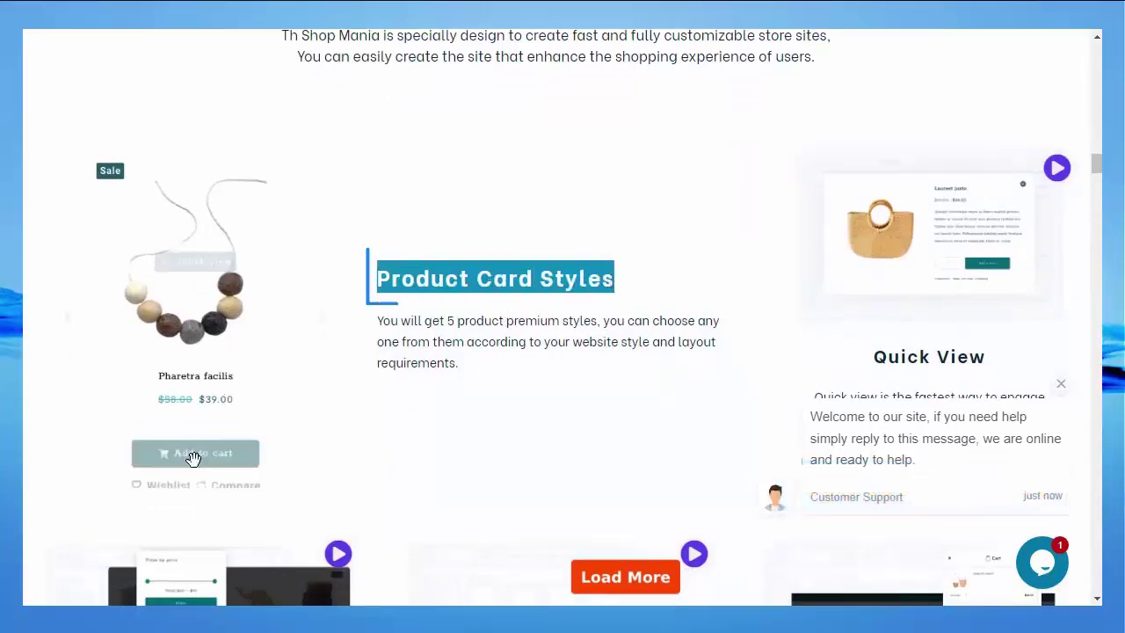
mouse_move(262, 377)
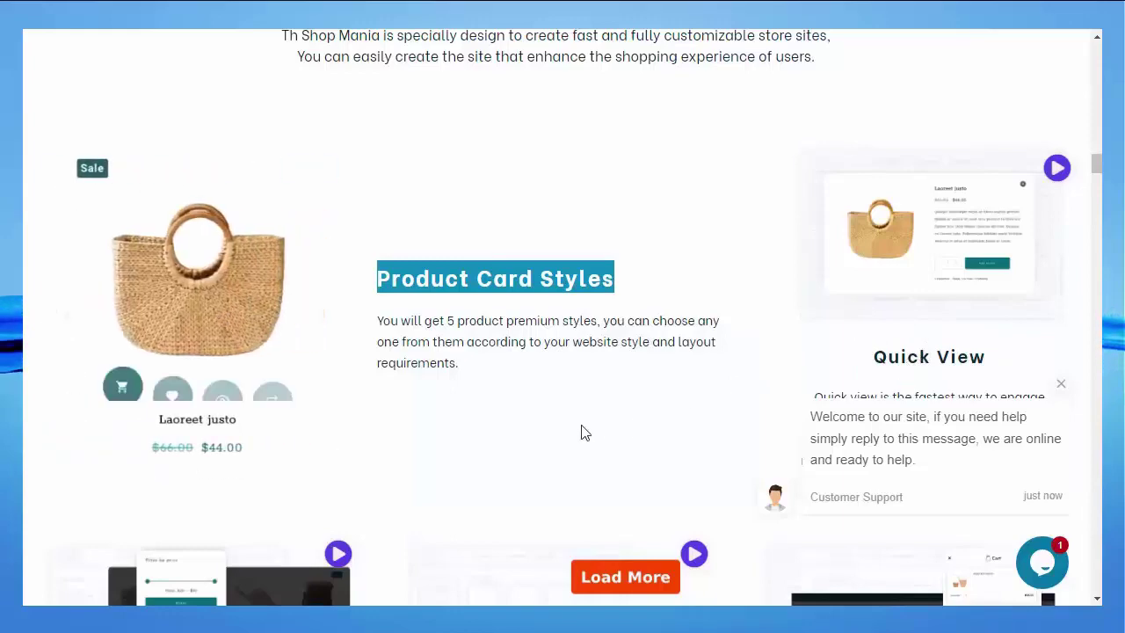
scroll(582, 432, down, 2)
scroll(583, 432, down, 5)
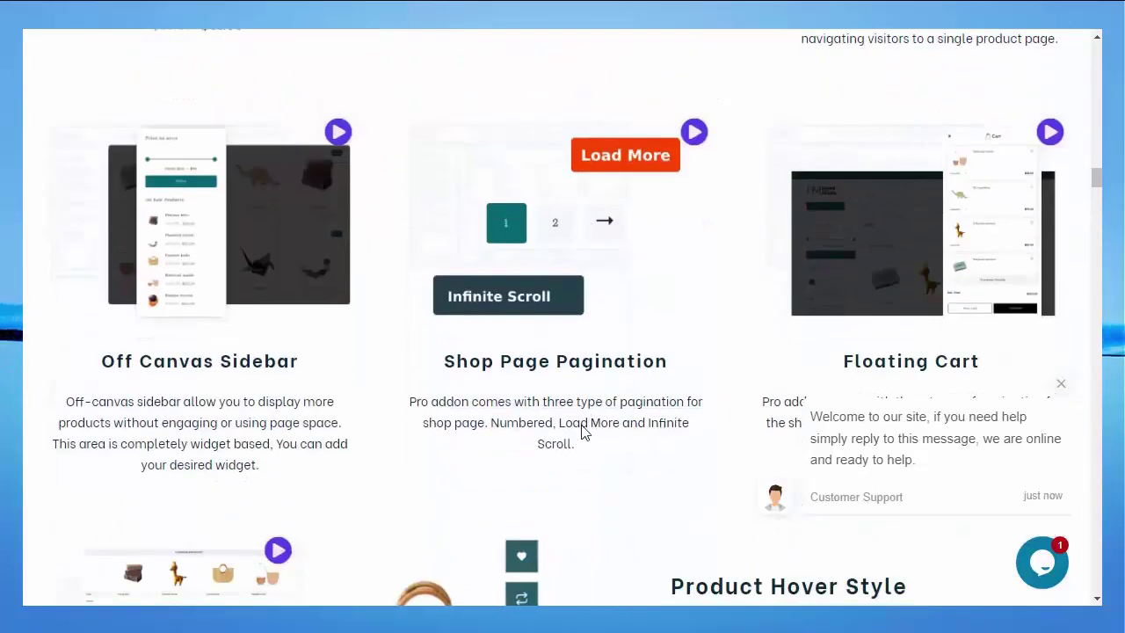
scroll(581, 432, down, 2)
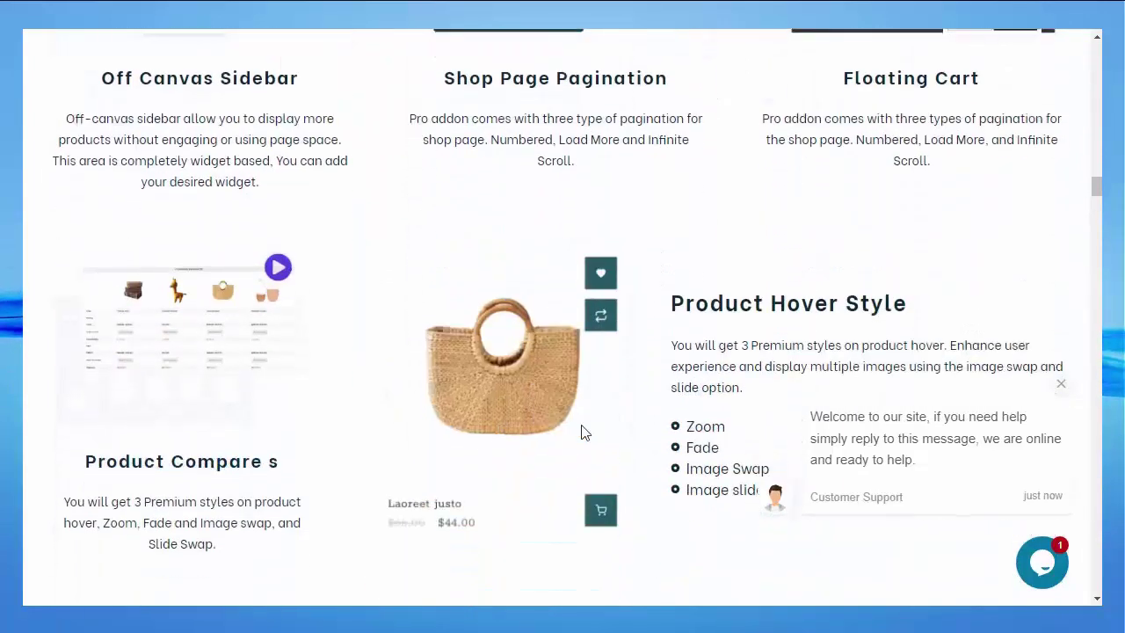
scroll(581, 432, down, 2)
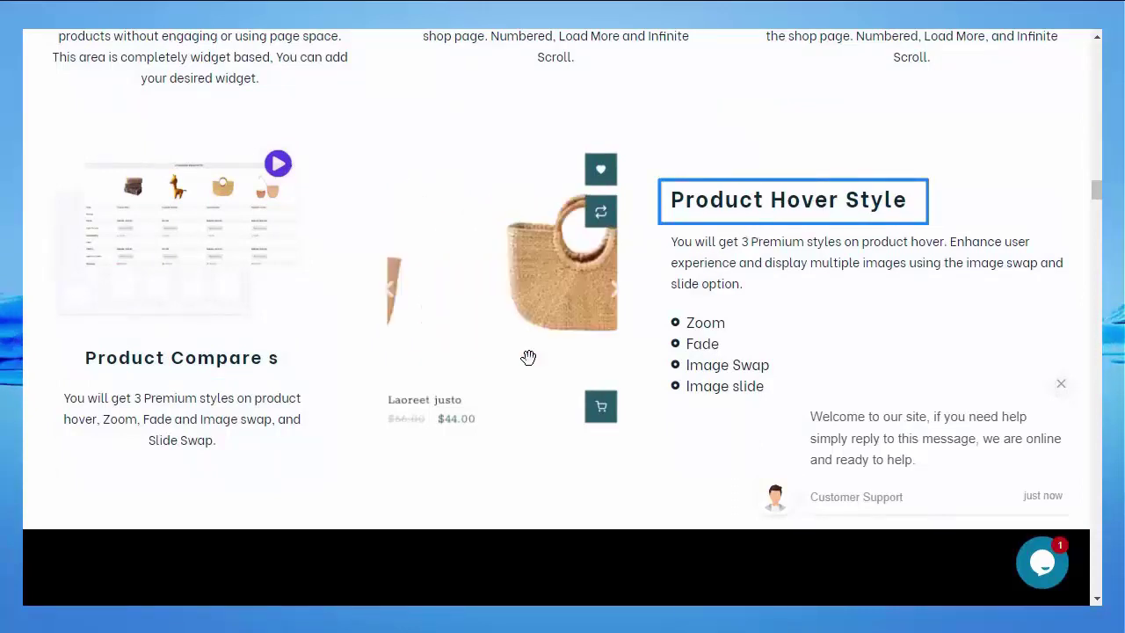
Step: Examine the header, mobile header, single product, cart and checkout styles, plus the additional features and speed sections
scroll(527, 357, down, 5)
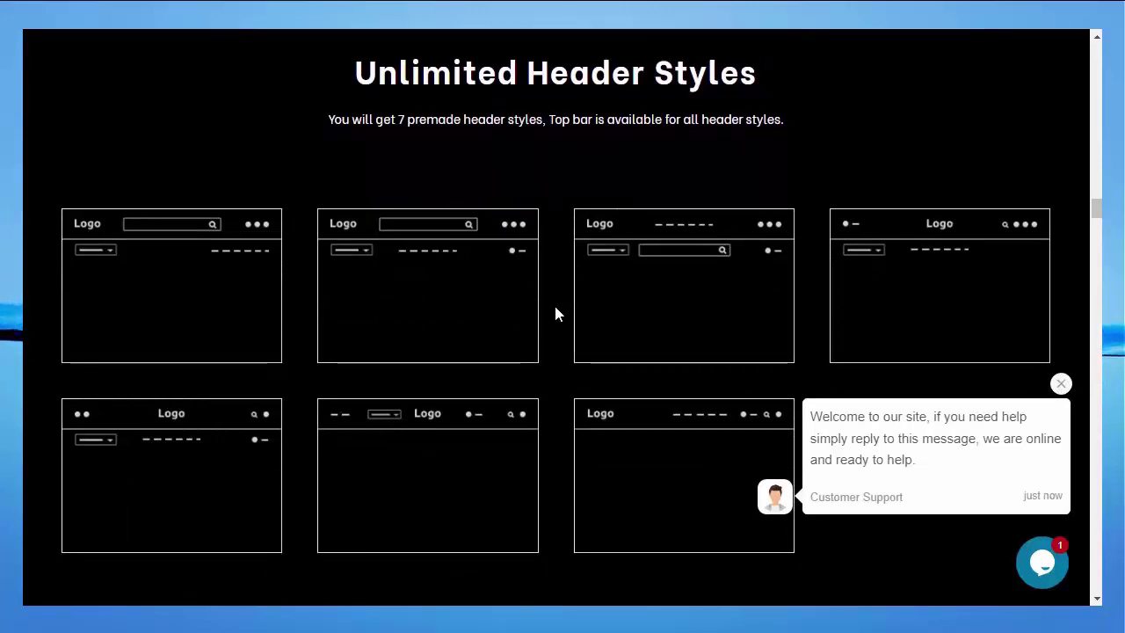
scroll(555, 314, down, 1)
scroll(556, 313, down, 4)
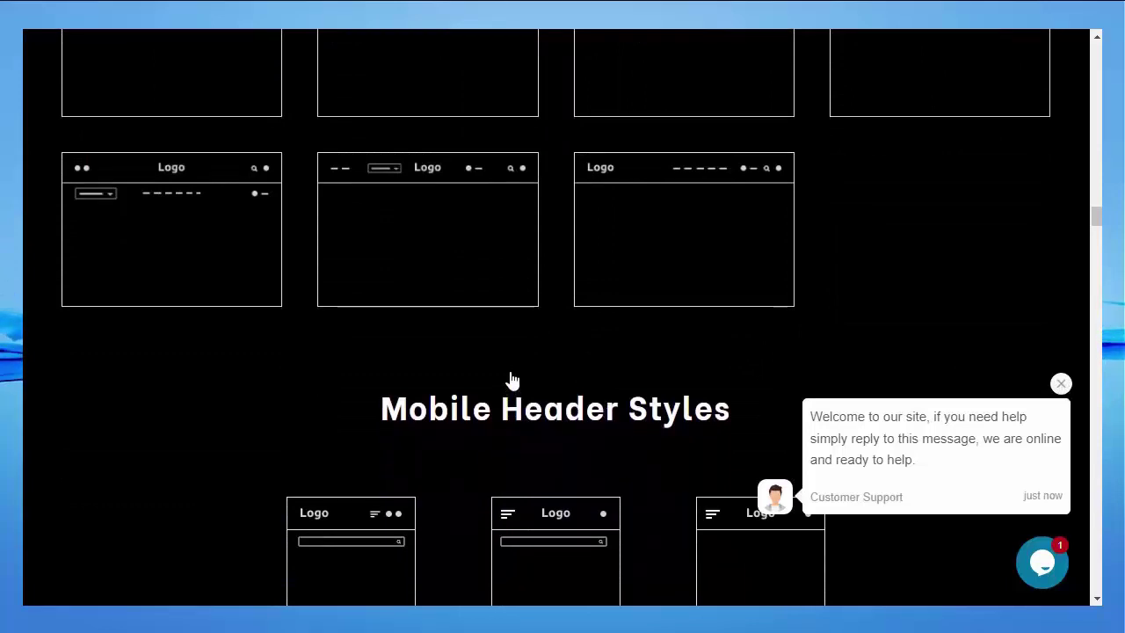
scroll(512, 380, down, 5)
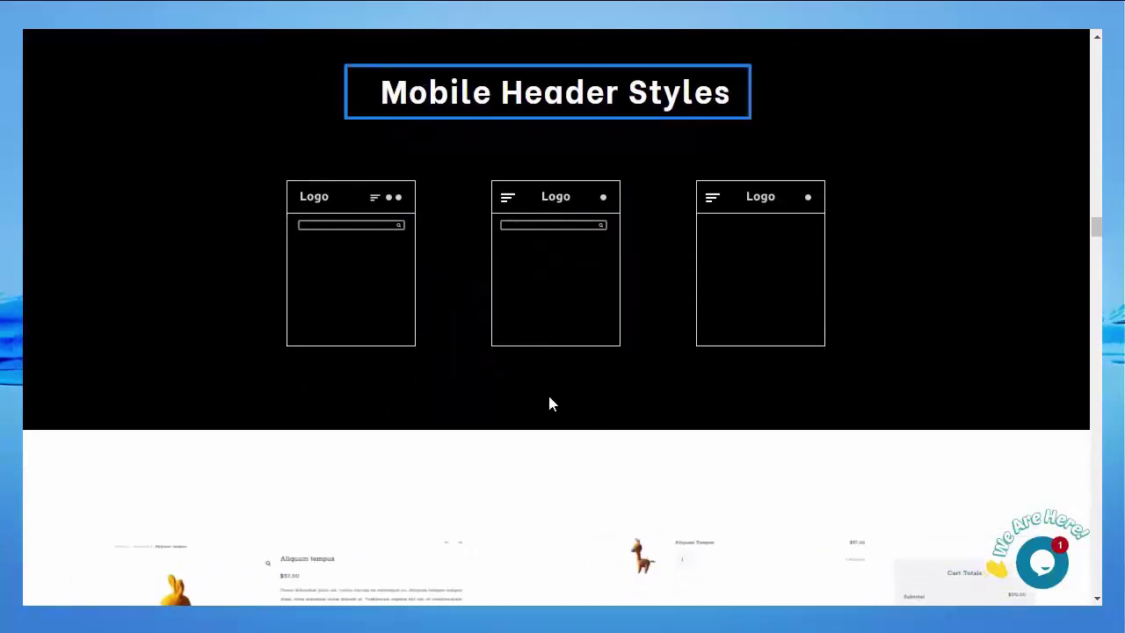
scroll(549, 403, down, 2)
scroll(549, 403, down, 5)
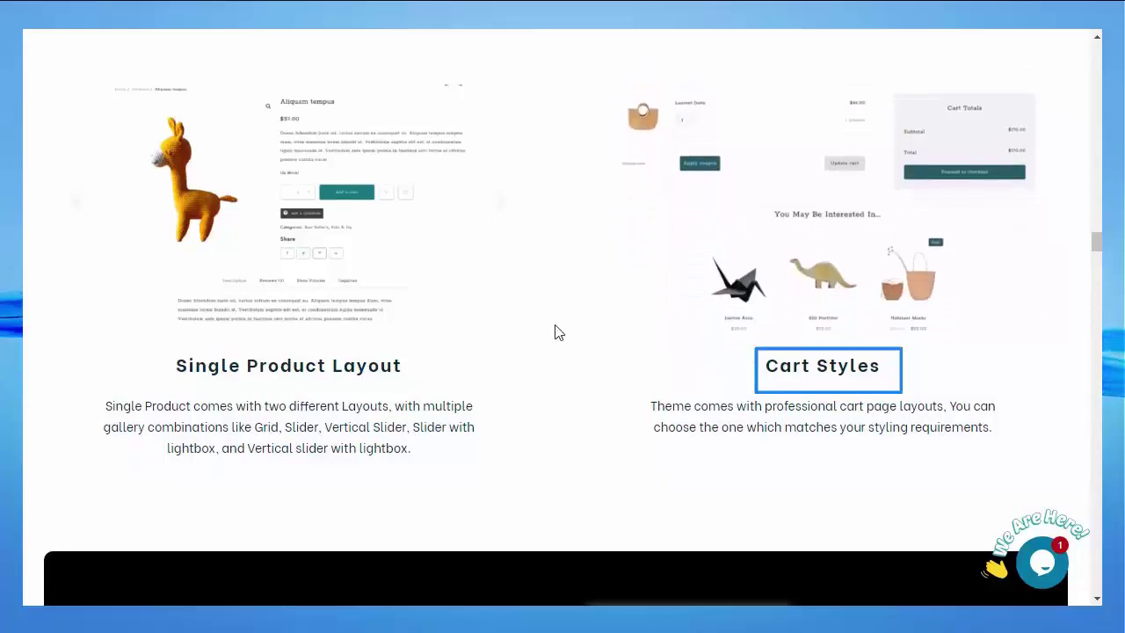
scroll(554, 331, down, 4)
scroll(554, 332, down, 2)
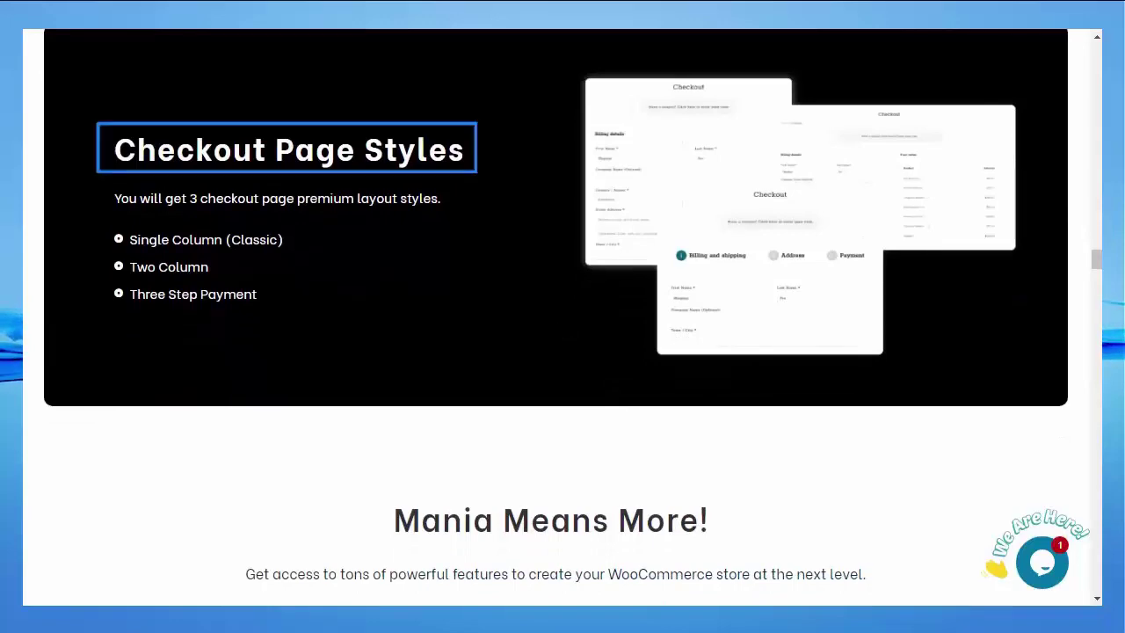
scroll(482, 332, down, 4)
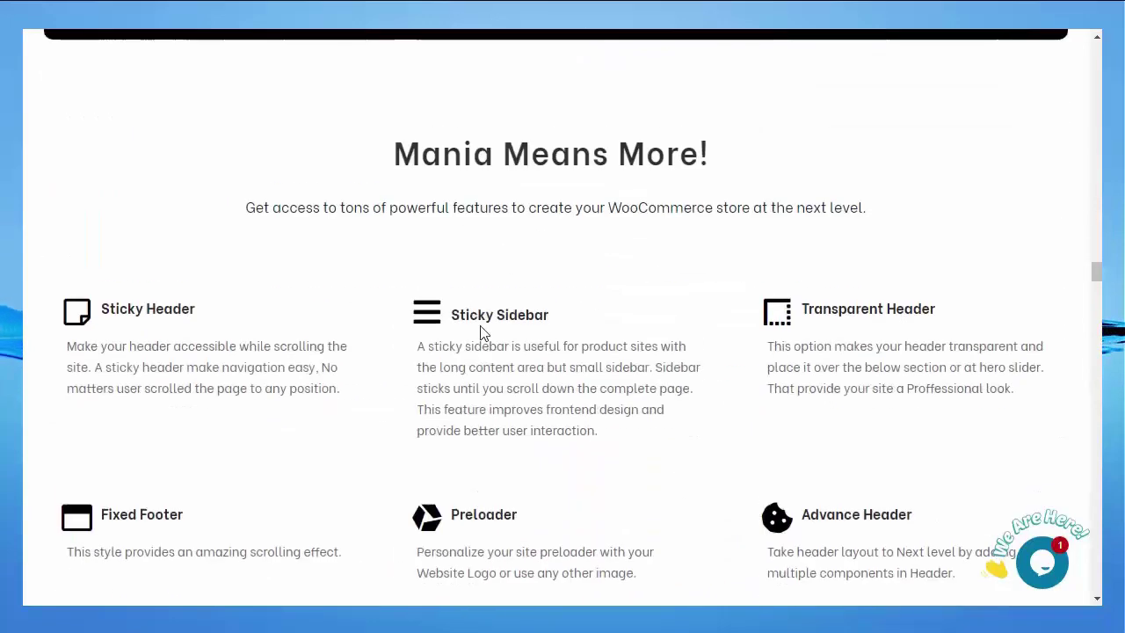
scroll(482, 332, down, 6)
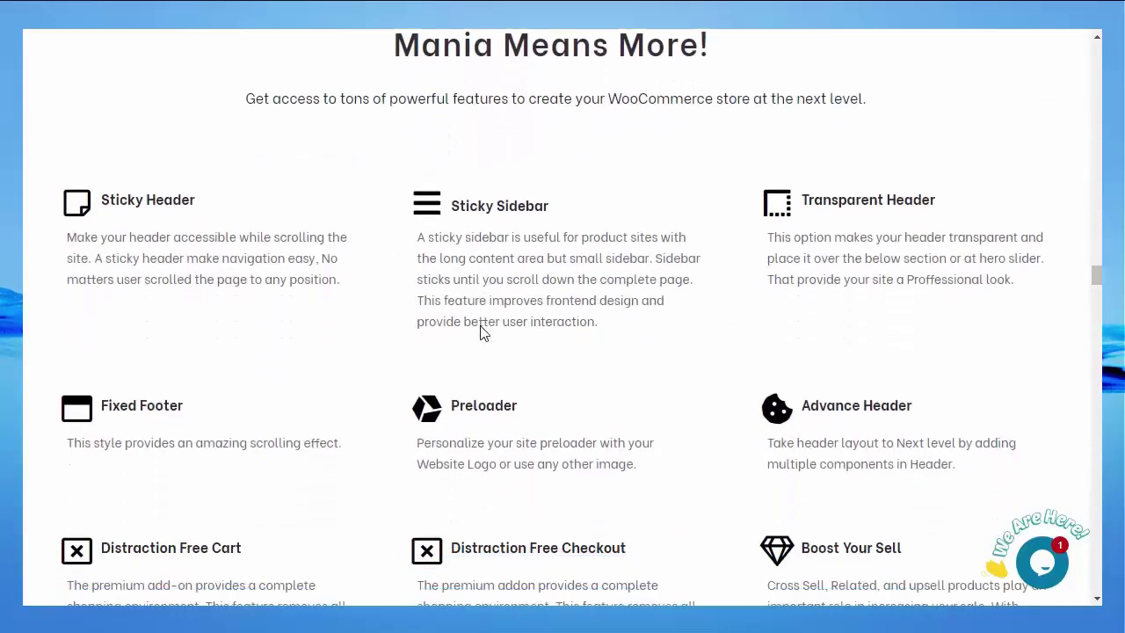
scroll(482, 333, down, 4)
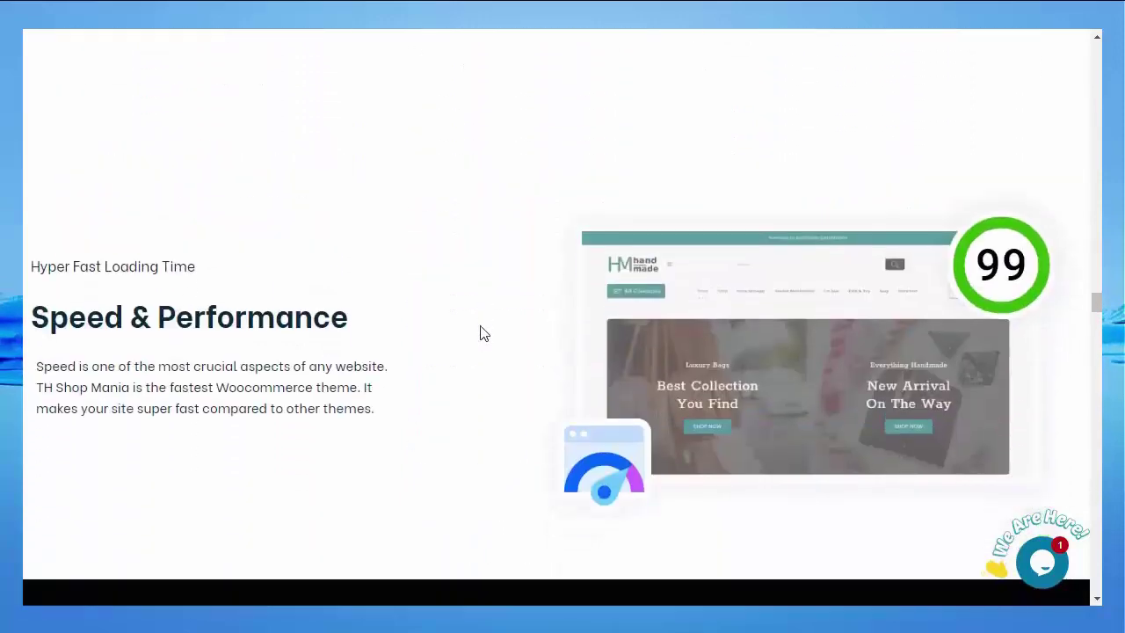
scroll(482, 332, down, 5)
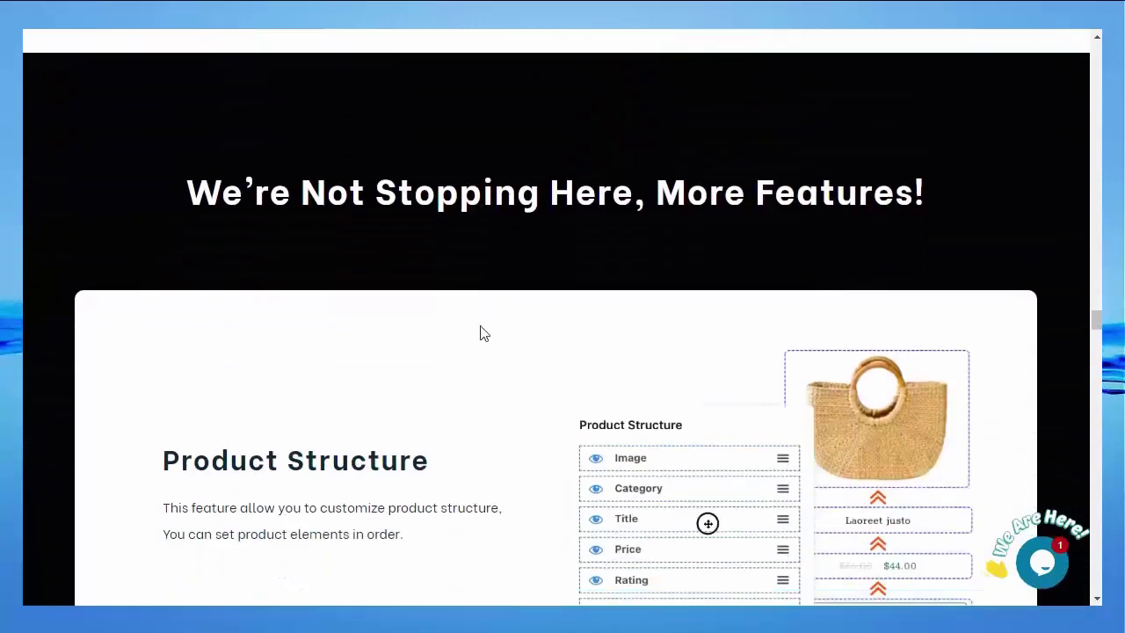
Step: Examine the extra features, from Product Structure and Frequently Brought Together to Pop Up Login, Advance Color & Background and White Label
scroll(482, 332, down, 2)
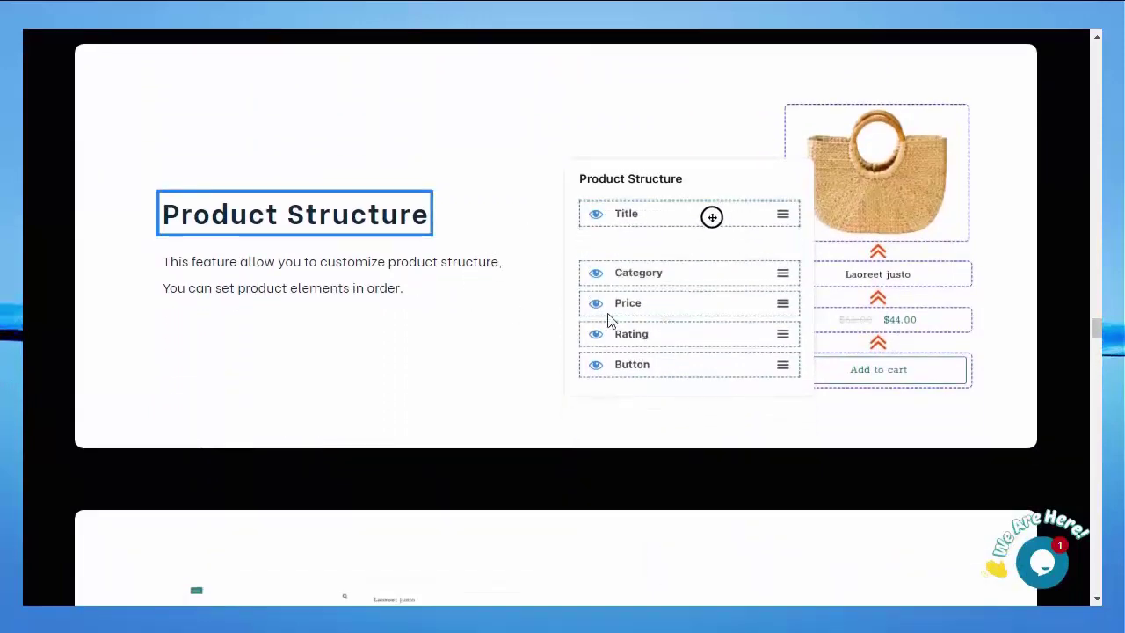
scroll(500, 325, down, 4)
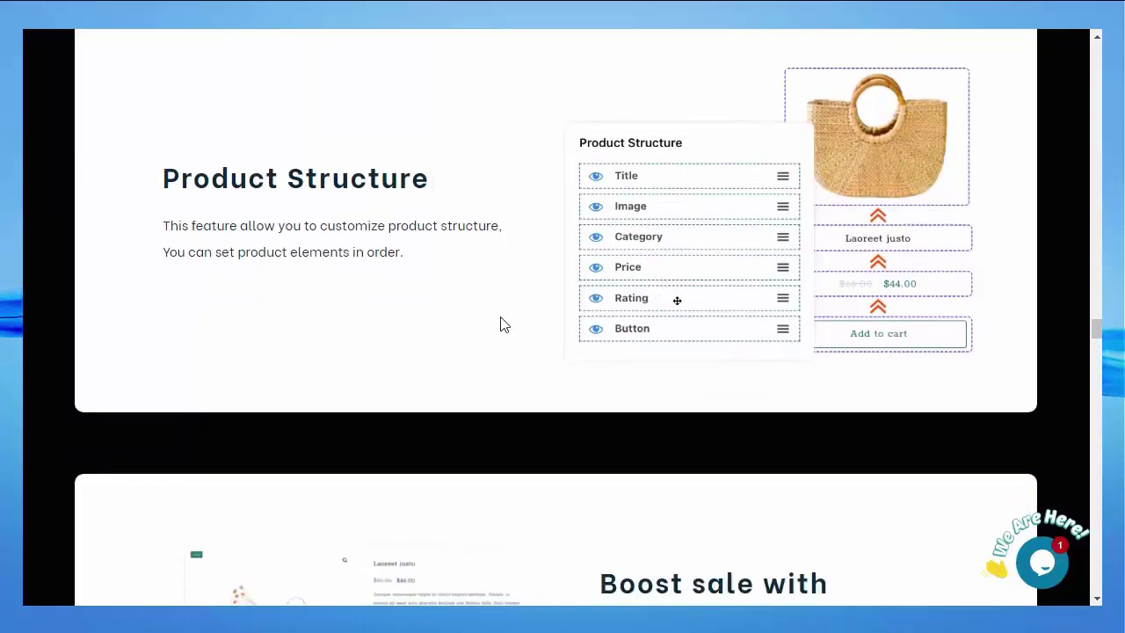
scroll(500, 324, down, 2)
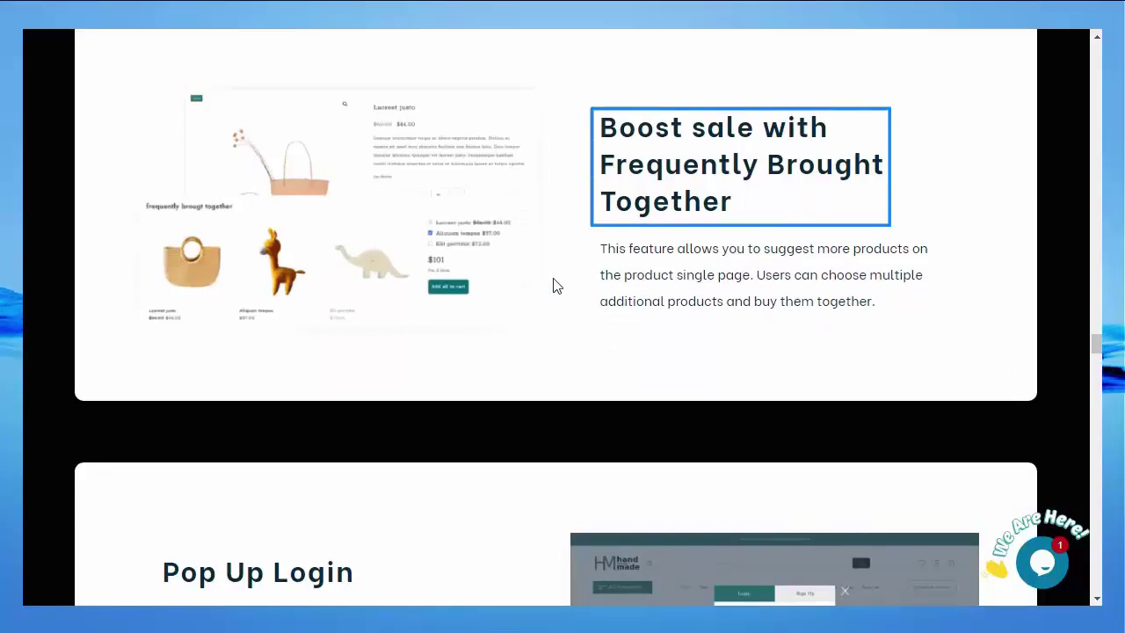
scroll(554, 283, down, 1)
scroll(553, 285, down, 4)
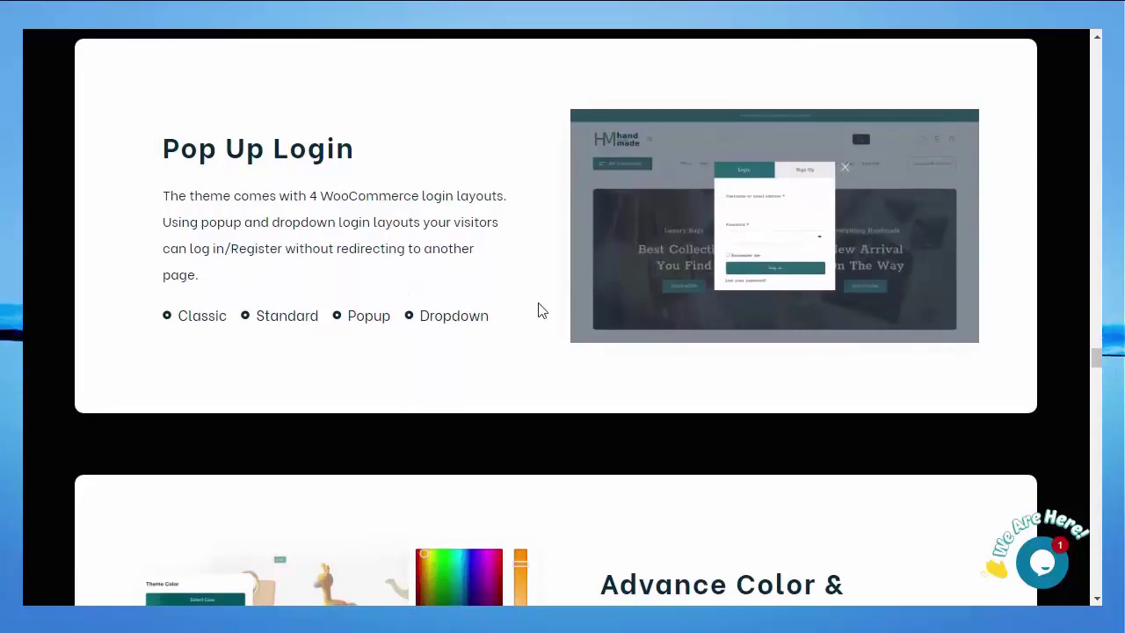
scroll(541, 310, down, 2)
scroll(541, 310, down, 3)
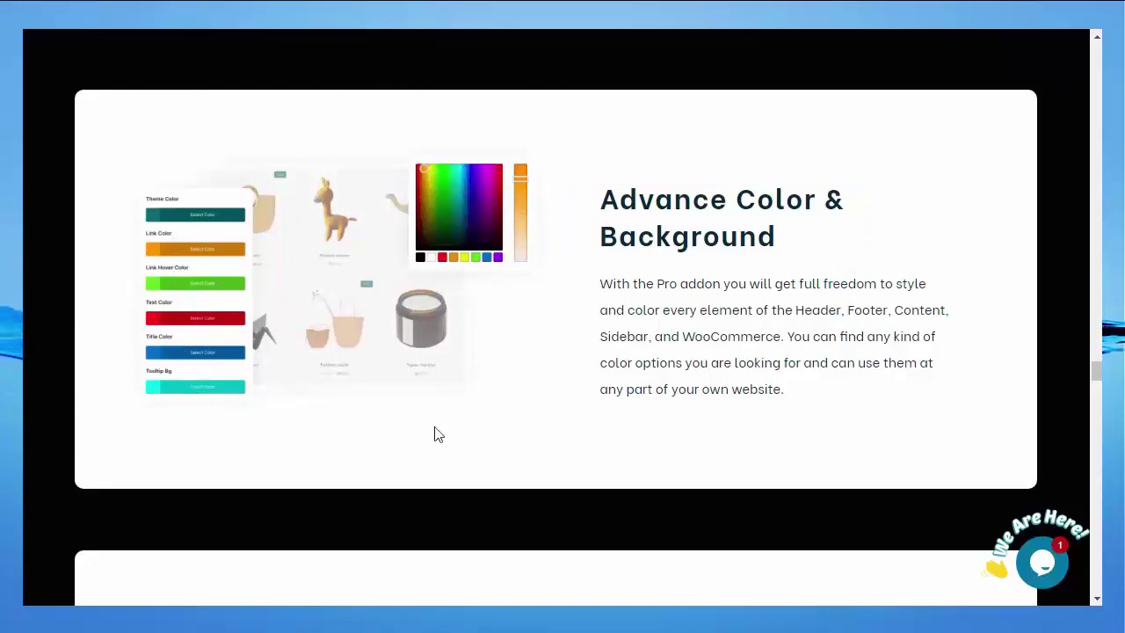
scroll(541, 433, down, 5)
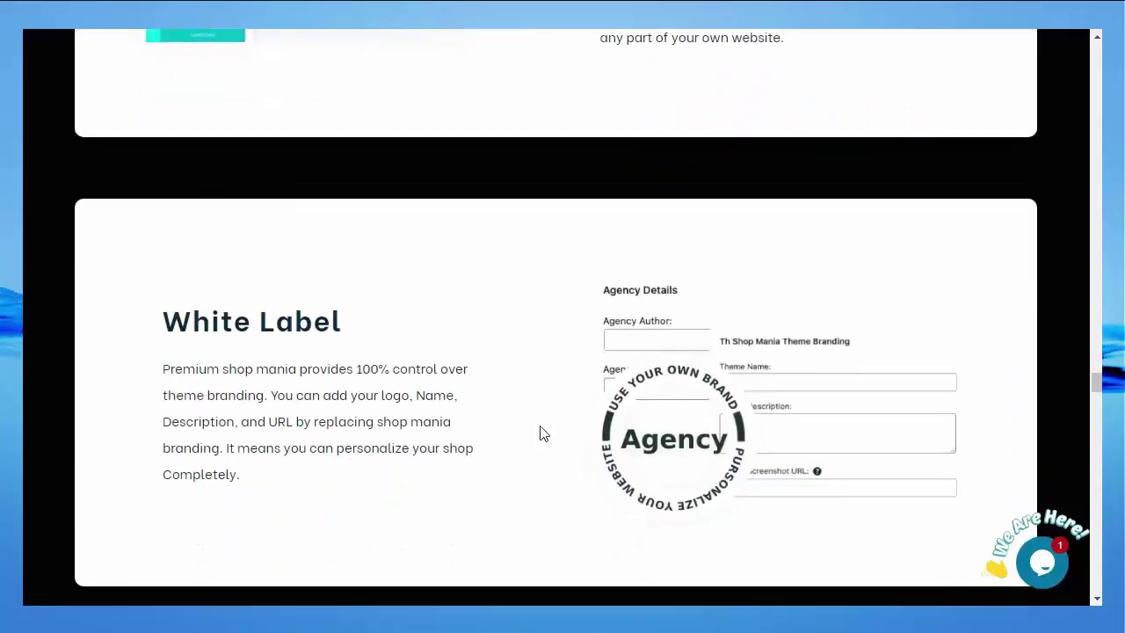
scroll(541, 434, down, 1)
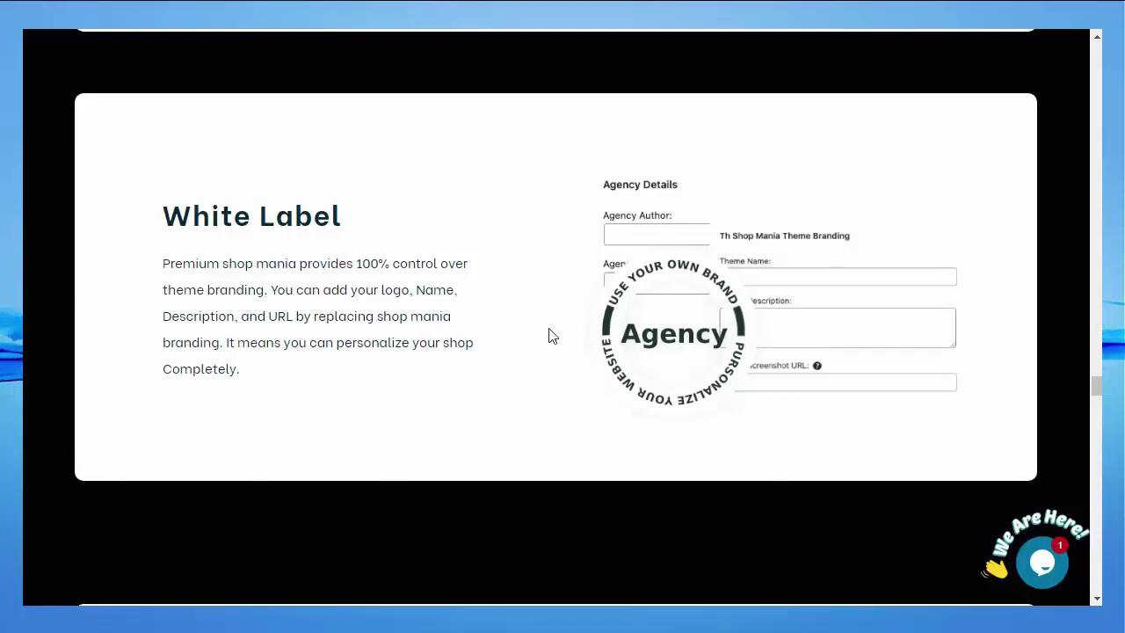
Step: Review the Advance Typography, Flexible Footer Design and Custom 404 Page features
scroll(543, 337, down, 3)
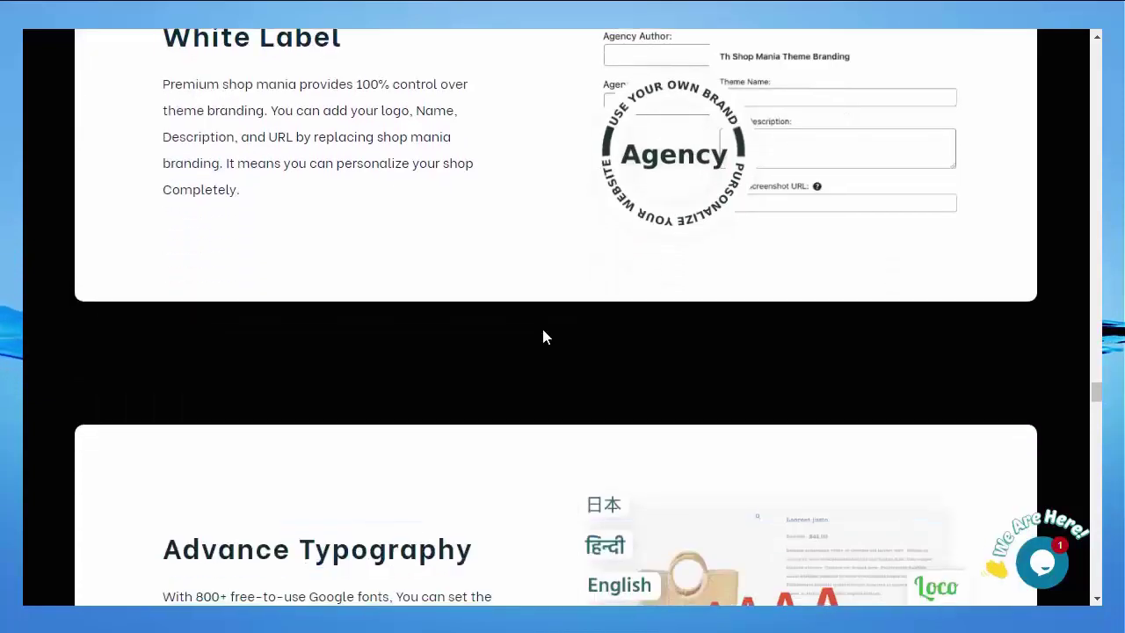
scroll(542, 337, down, 4)
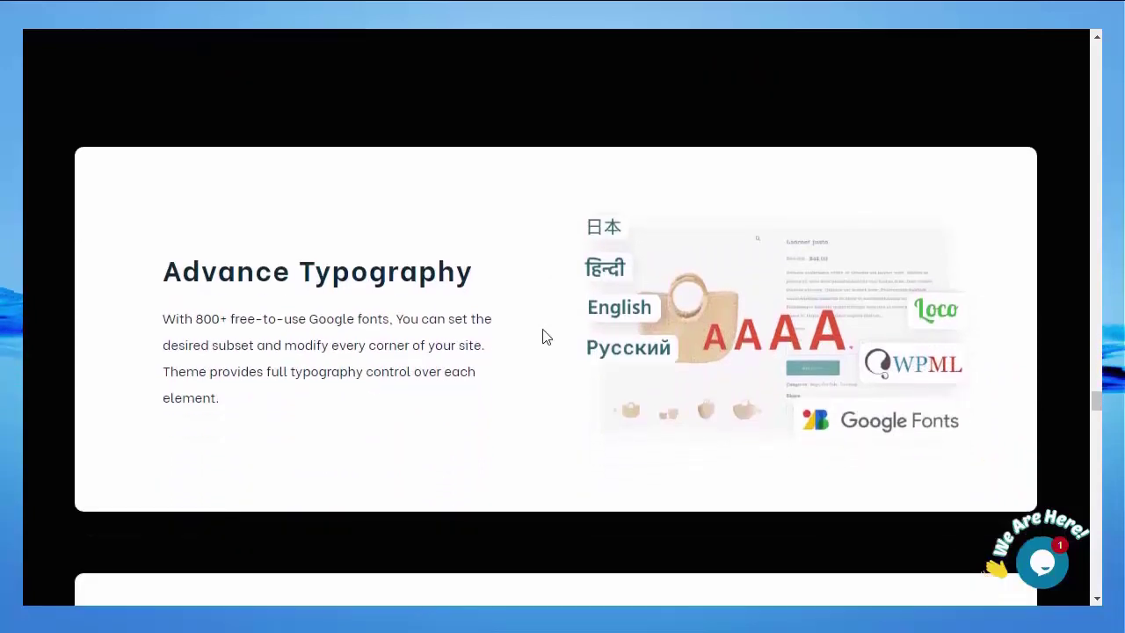
scroll(543, 335, down, 1)
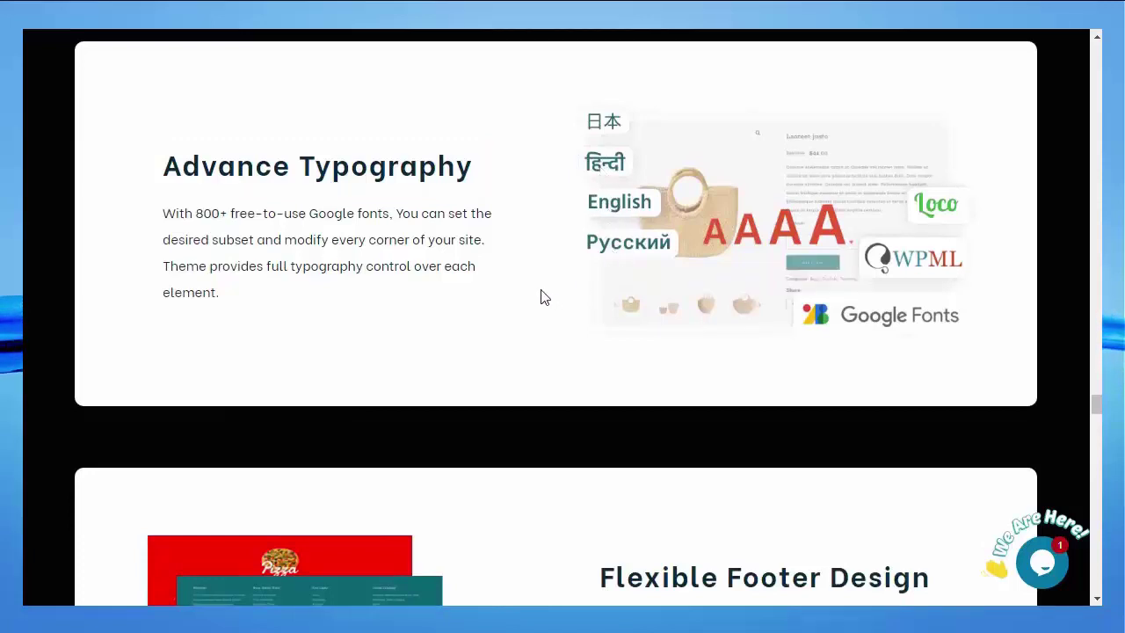
scroll(534, 323, down, 4)
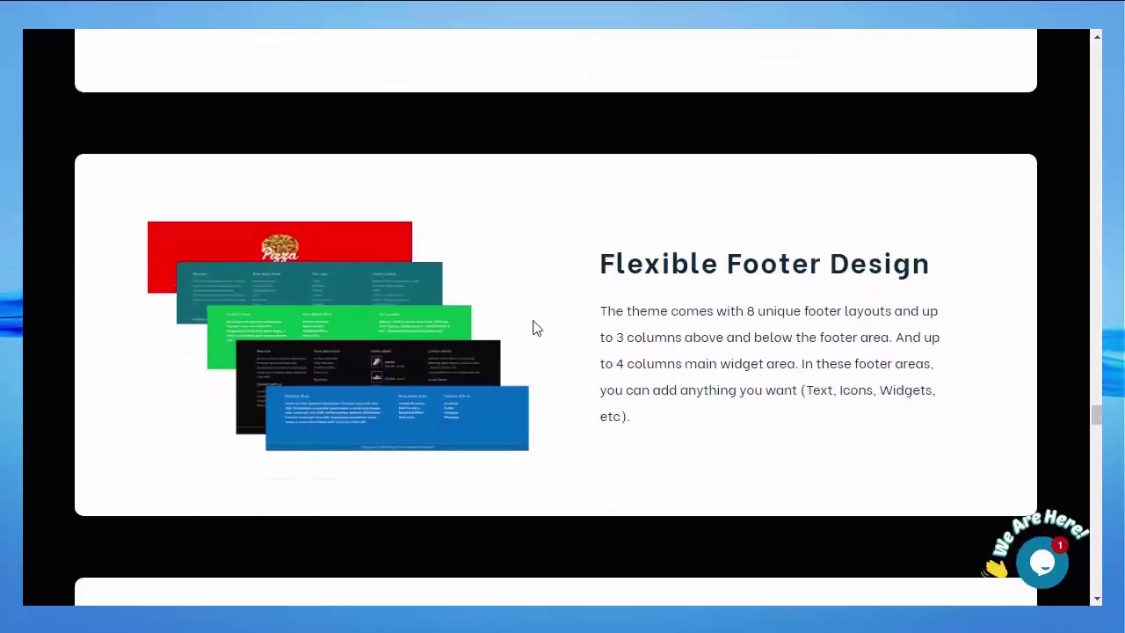
scroll(533, 327, down, 4)
scroll(536, 328, down, 5)
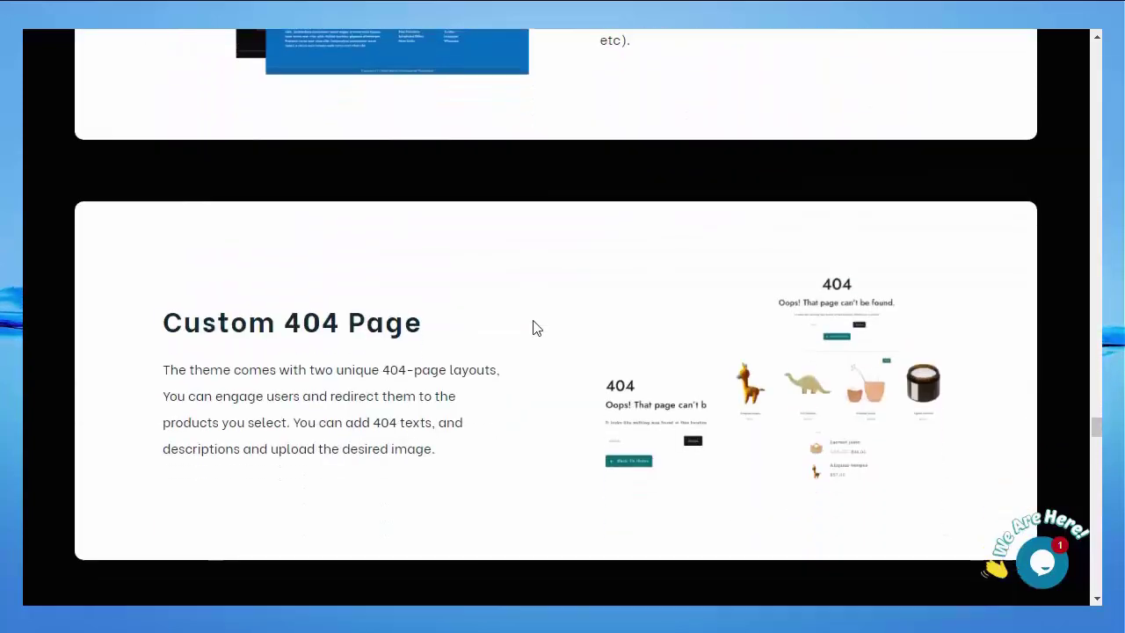
Step: Look through the mobile layout previews and the list of Elementor Booster widgets
scroll(536, 328, down, 4)
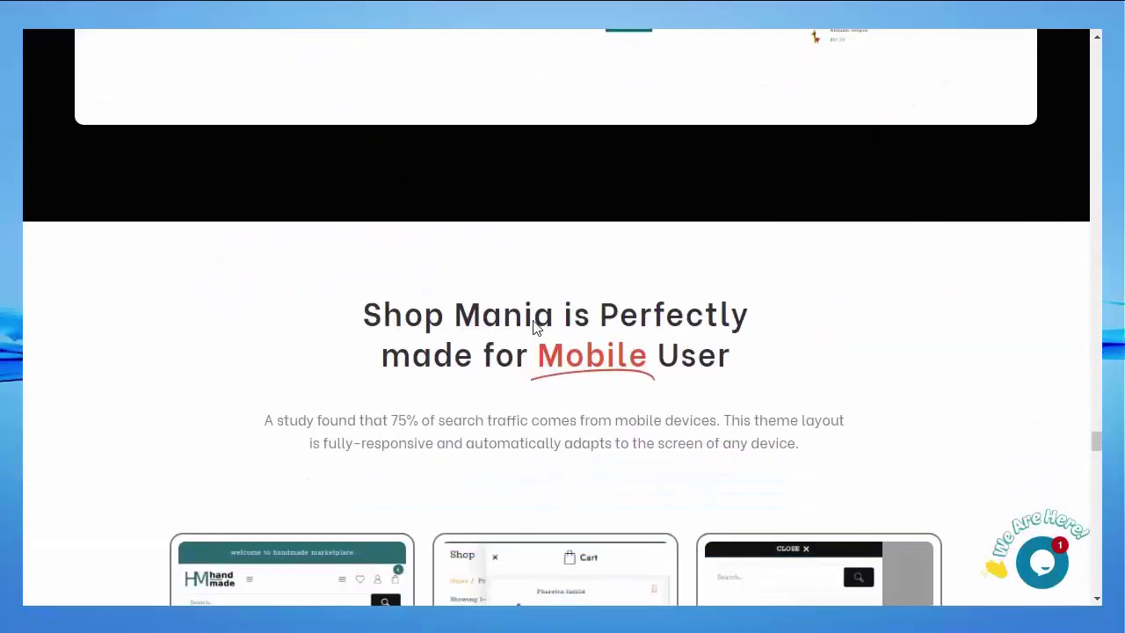
scroll(536, 328, down, 1)
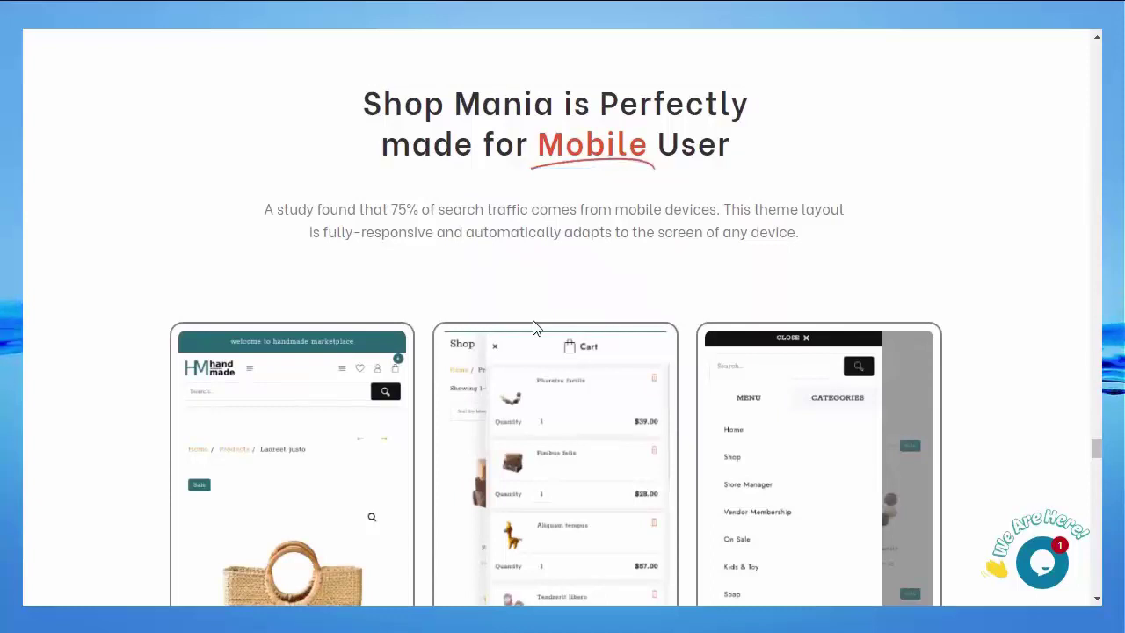
scroll(536, 328, down, 1)
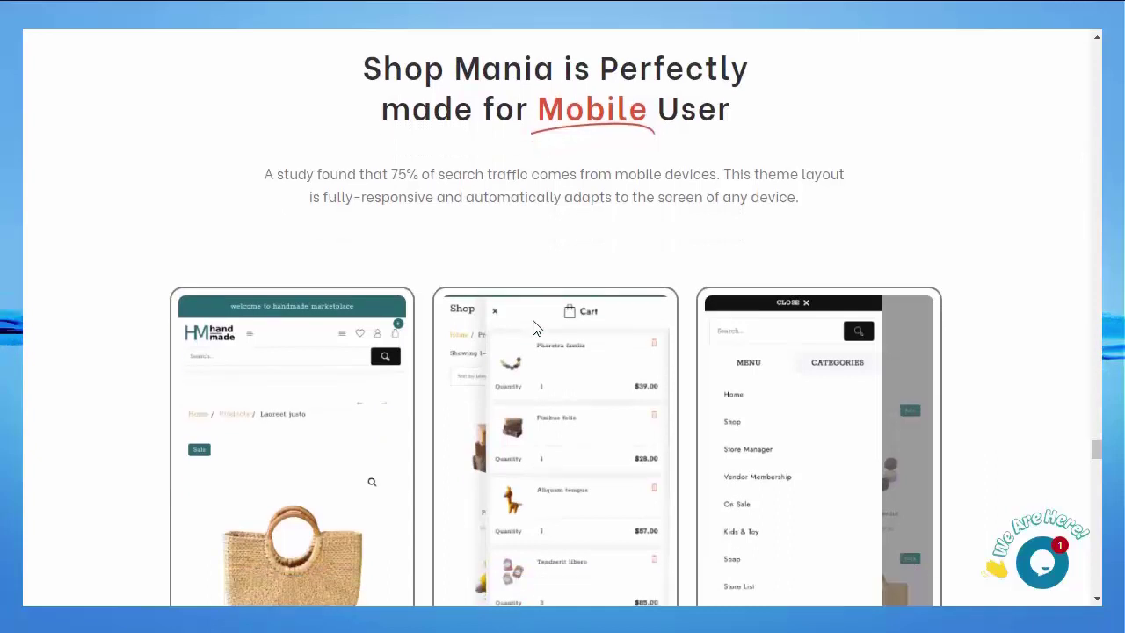
scroll(536, 328, down, 3)
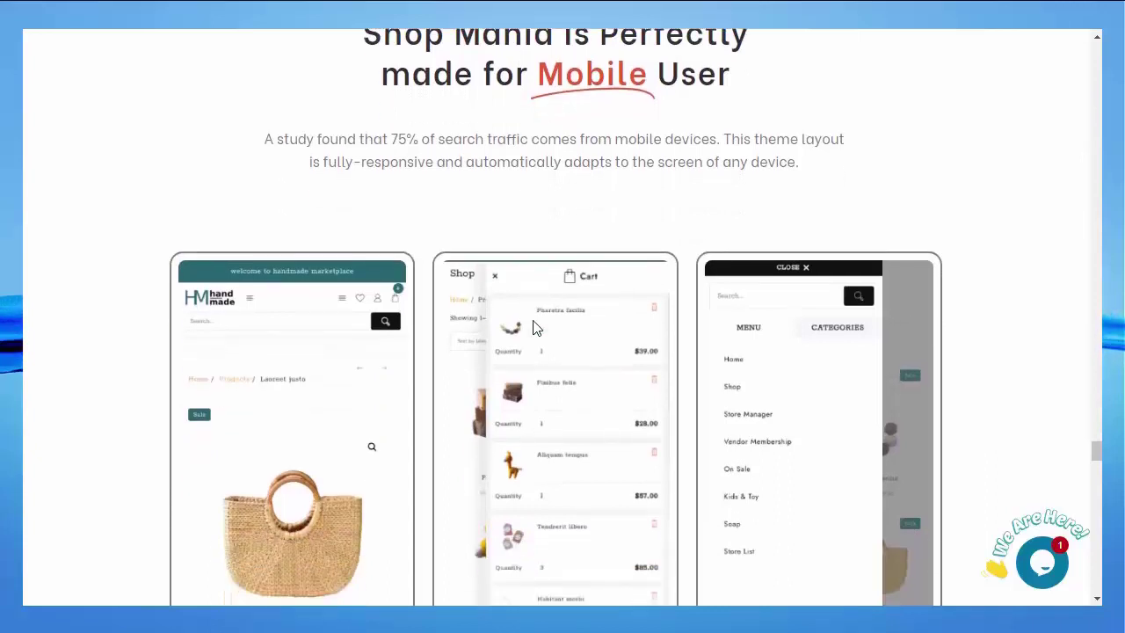
scroll(536, 328, down, 4)
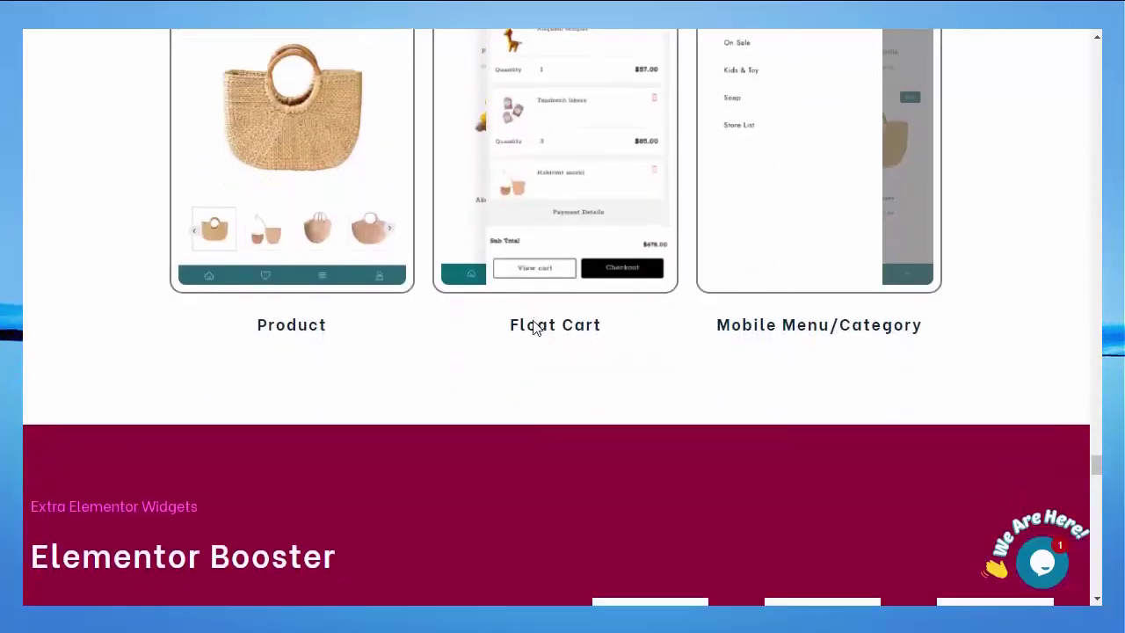
scroll(535, 328, down, 3)
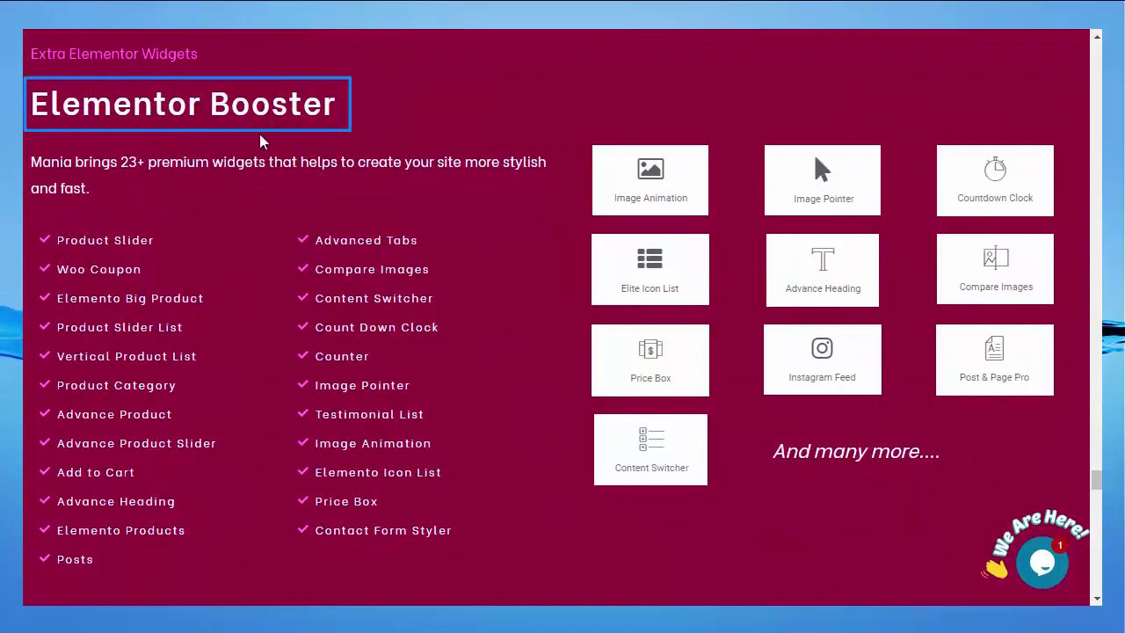
scroll(261, 141, down, 1)
scroll(260, 142, down, 1)
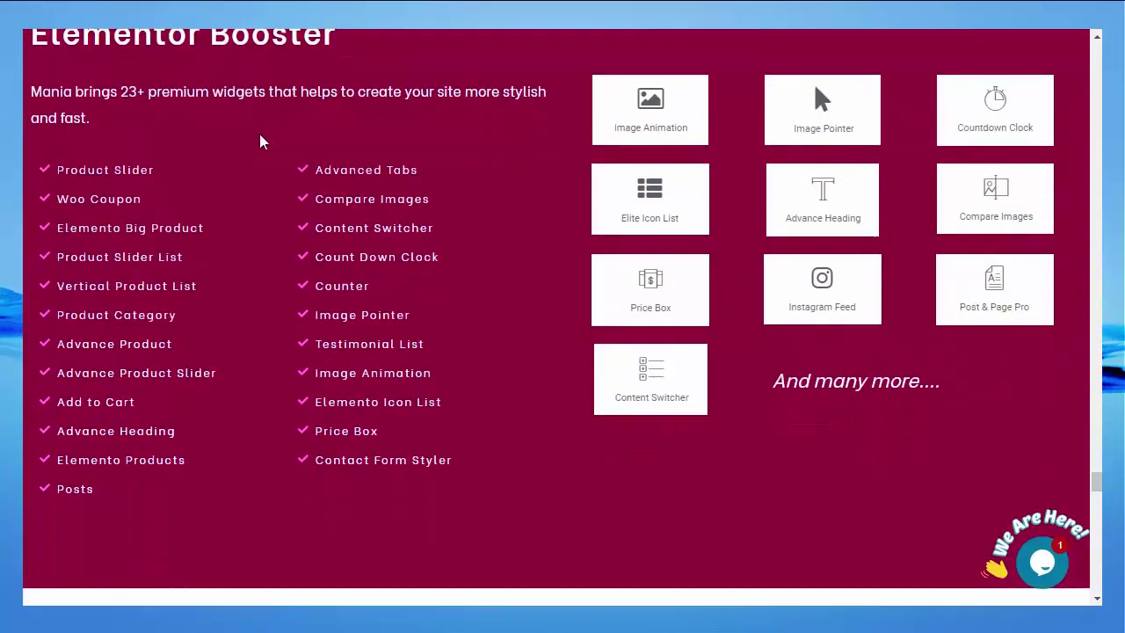
scroll(260, 138, down, 3)
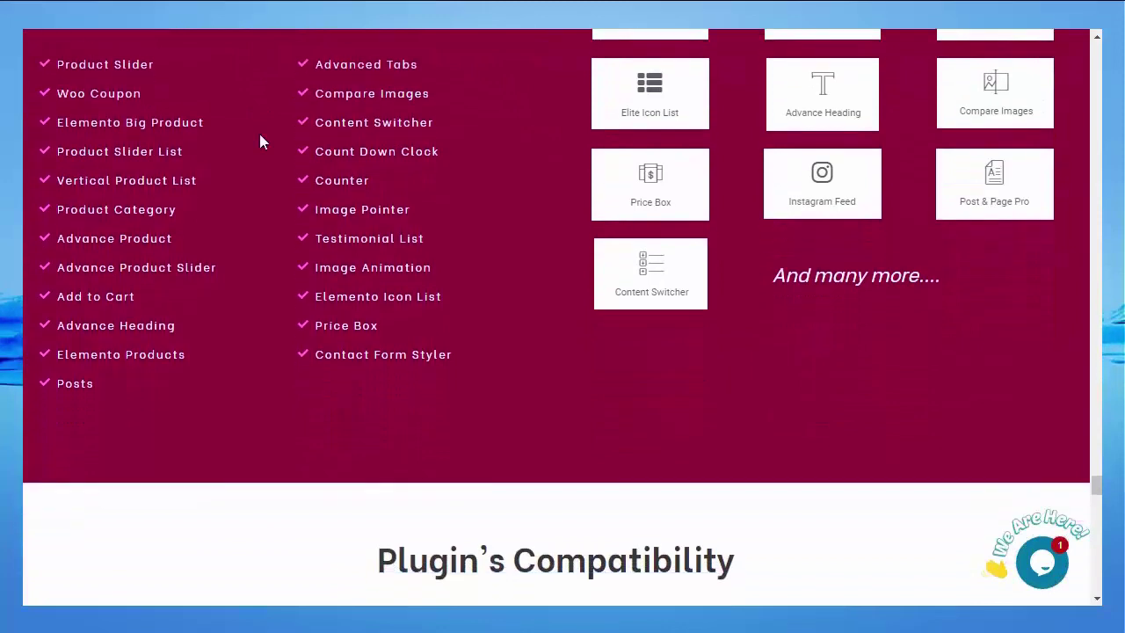
Step: Review the Plugin's Compatibility section and continue to the theme users' testimonials
scroll(260, 141, down, 9)
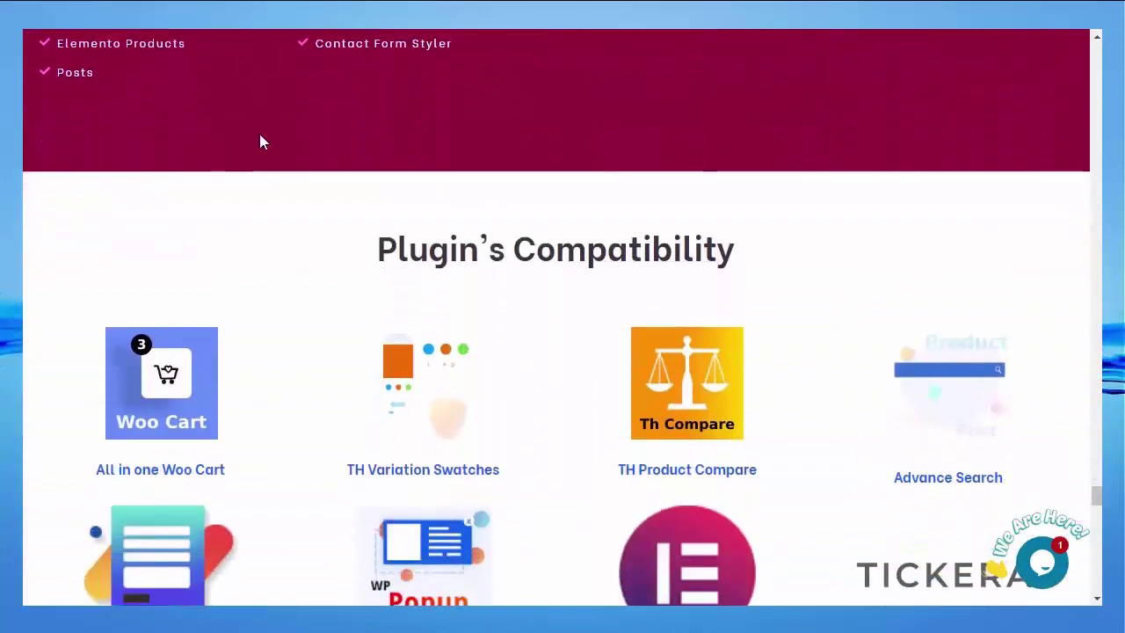
scroll(260, 141, down, 4)
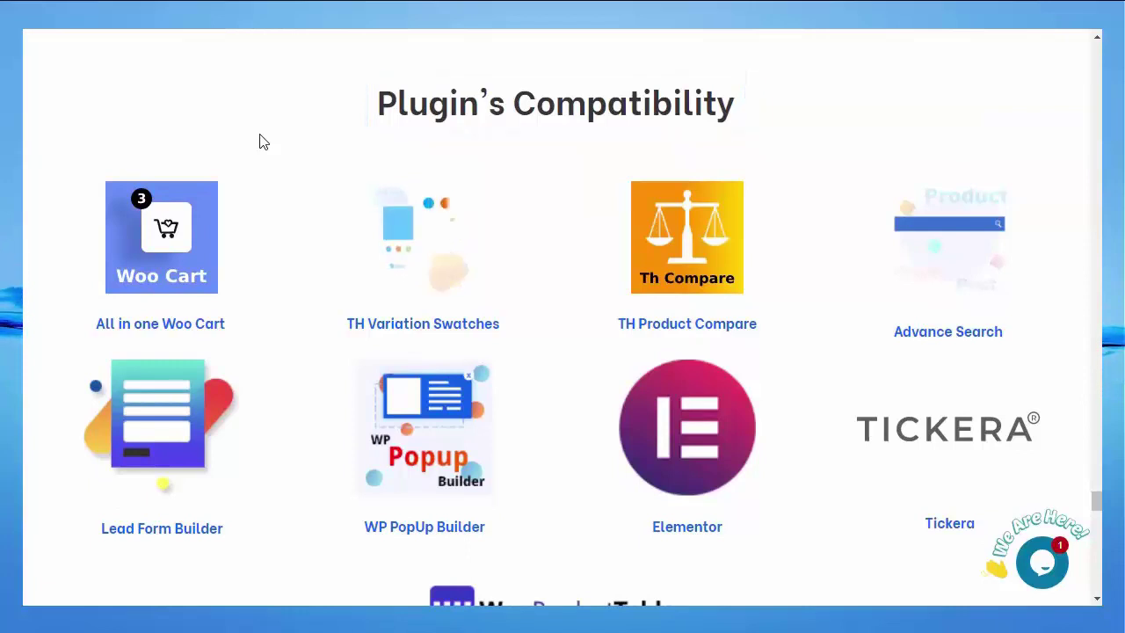
scroll(260, 141, down, 1)
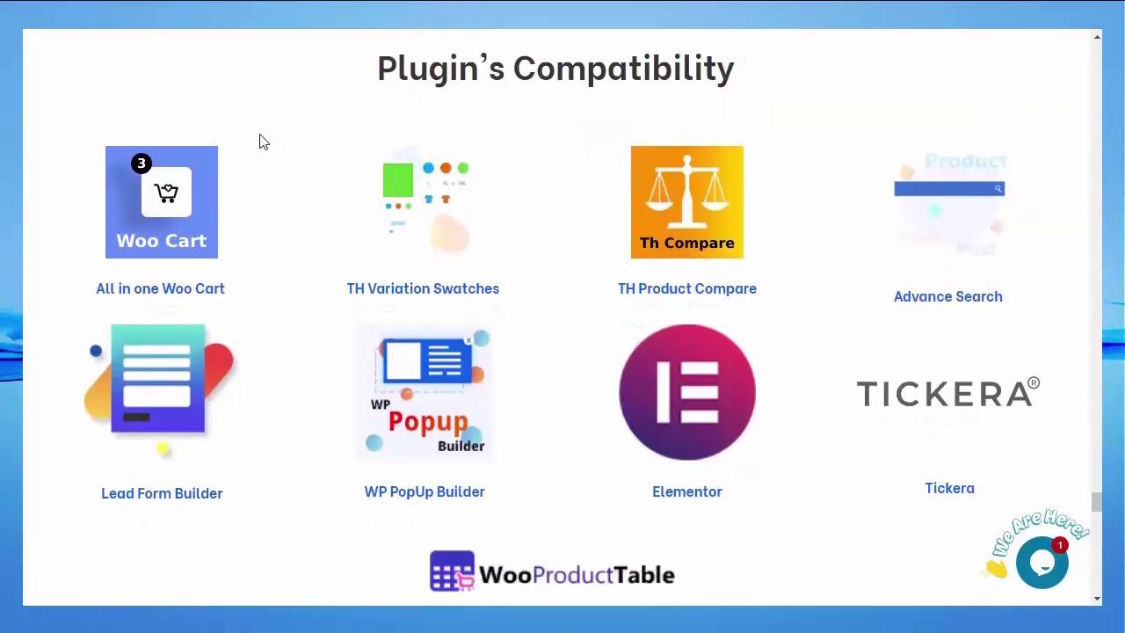
scroll(260, 141, down, 1)
scroll(261, 142, down, 1)
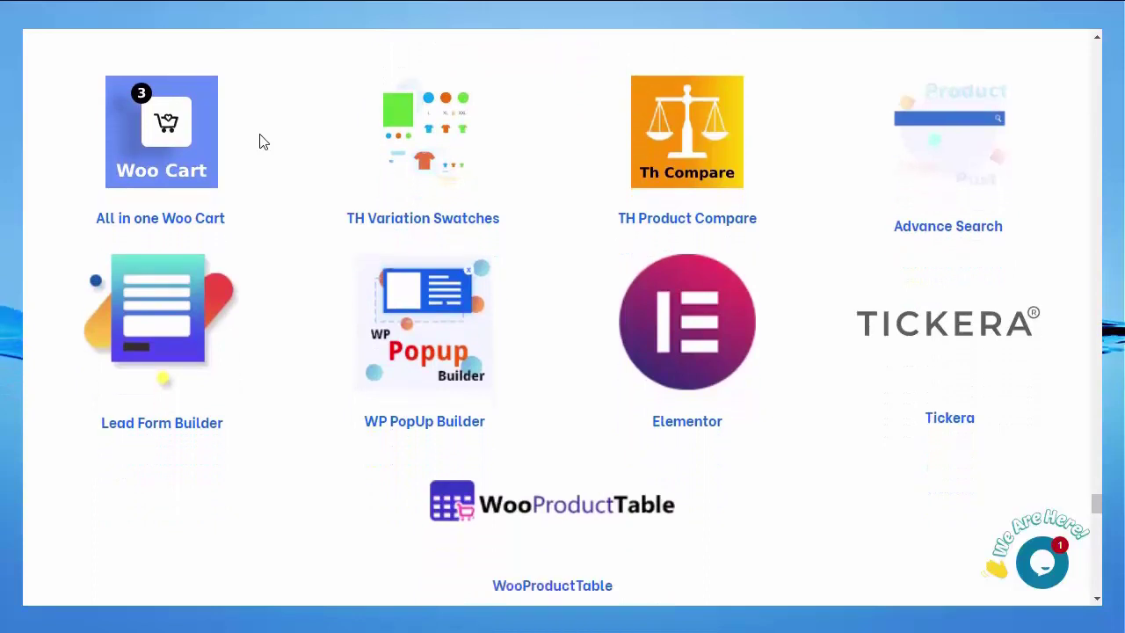
scroll(260, 141, down, 2)
scroll(260, 142, down, 3)
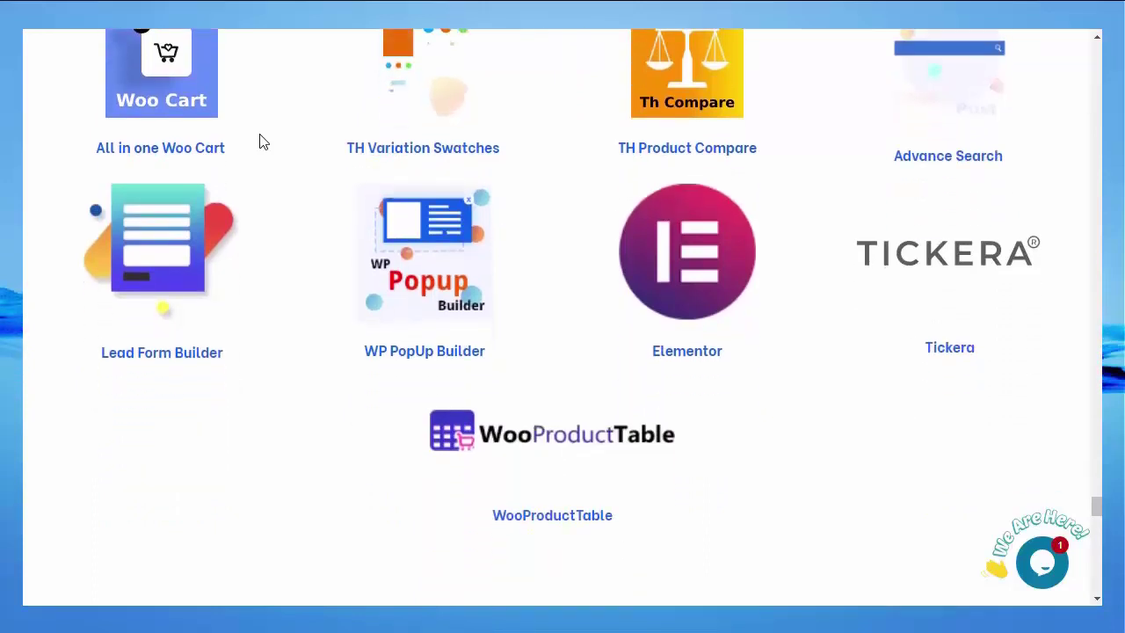
scroll(260, 142, down, 5)
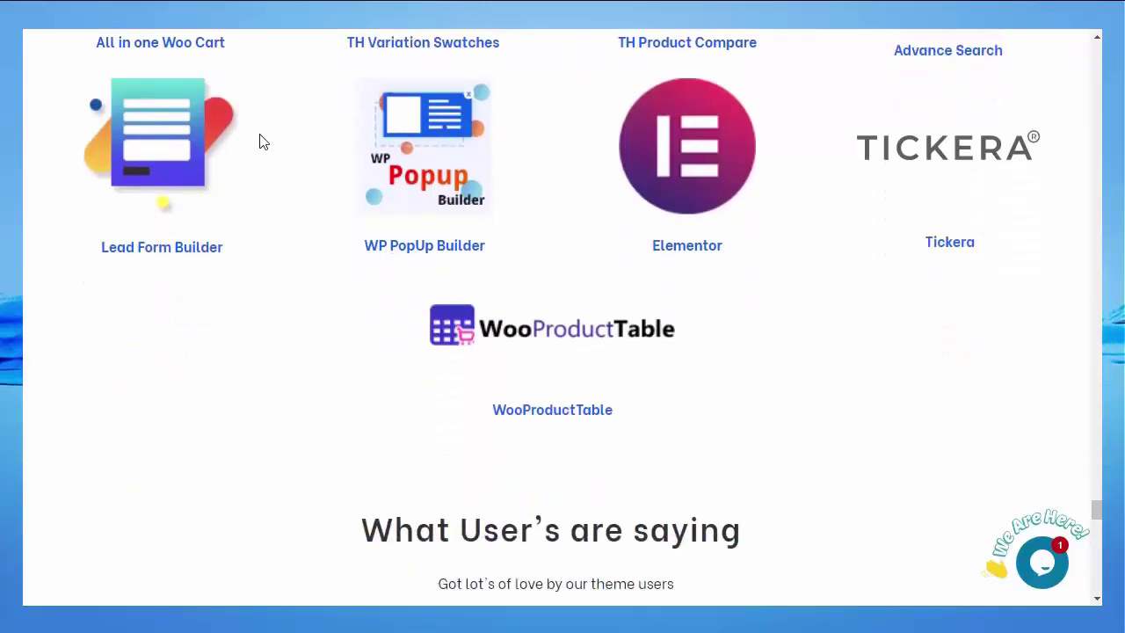
scroll(260, 141, down, 5)
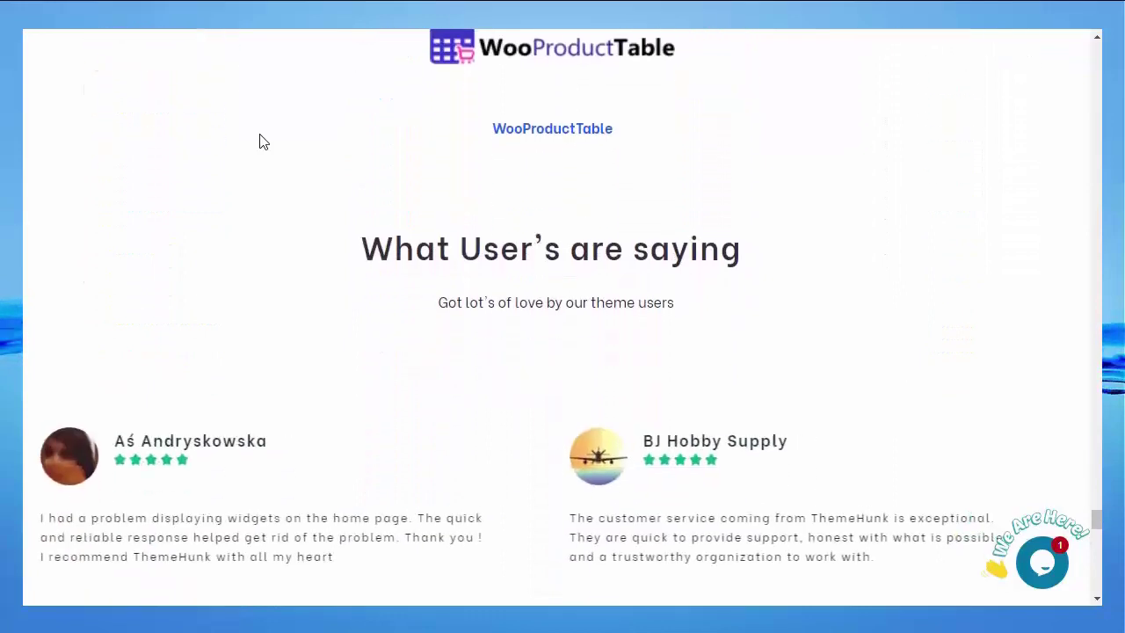
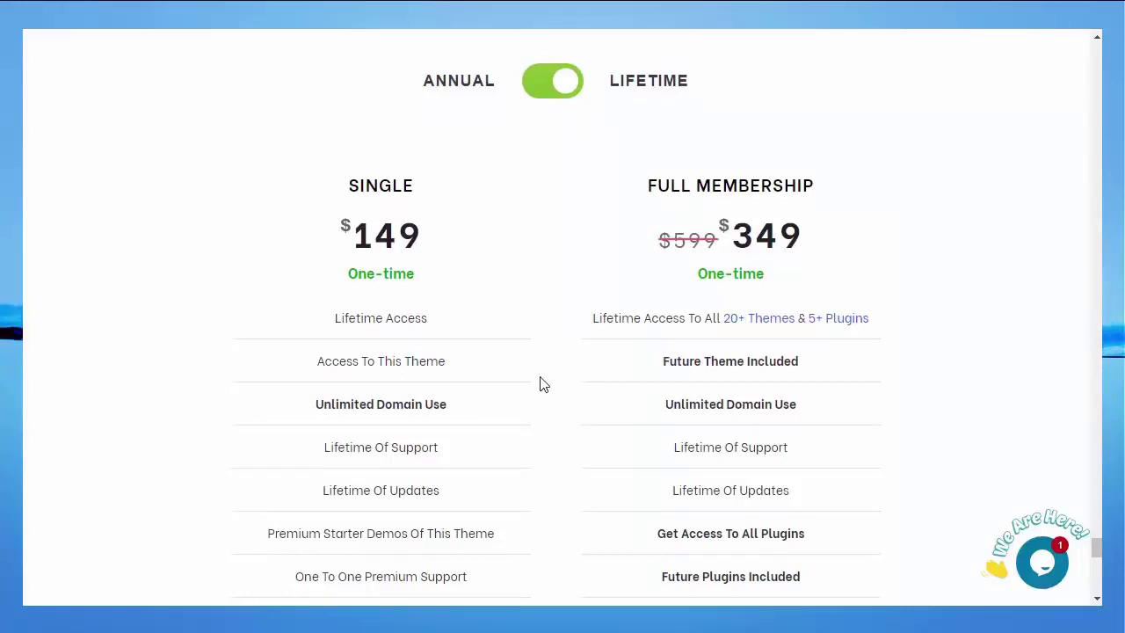
Step: Compare the lifetime Single and Full Membership plans, then check the renewal note and the links in the page footer
scroll(543, 384, down, 2)
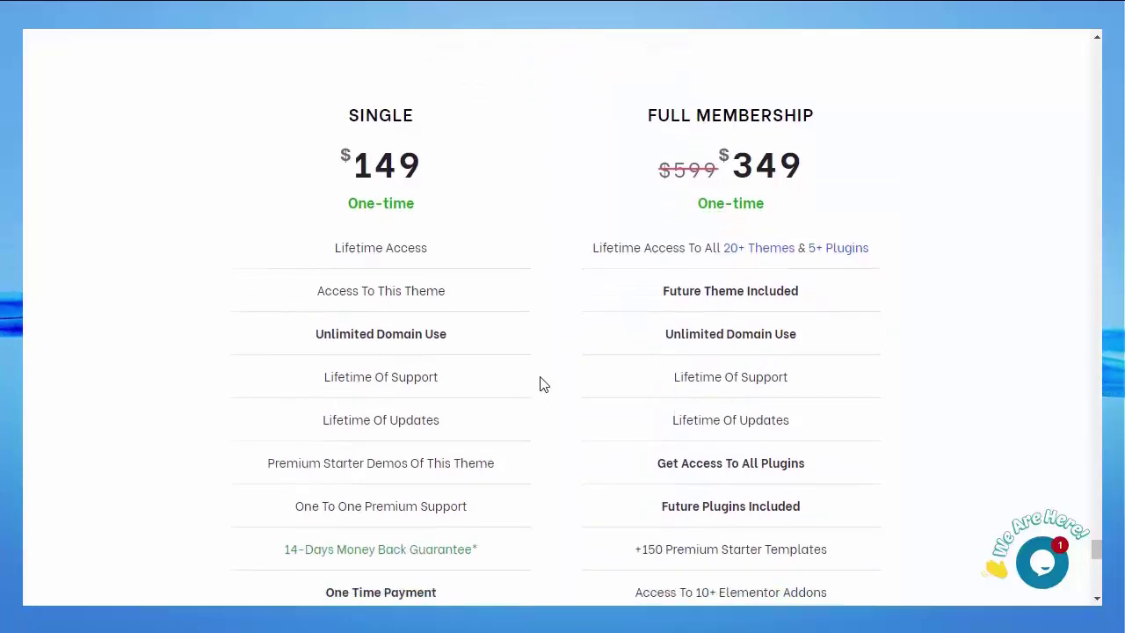
scroll(543, 385, down, 2)
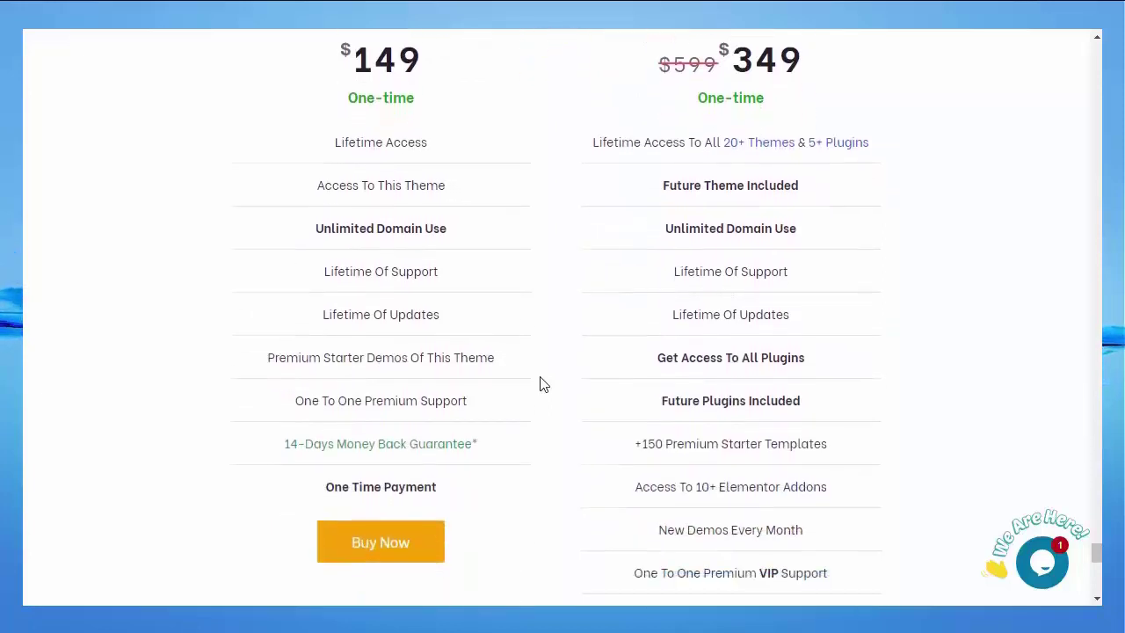
scroll(544, 384, down, 3)
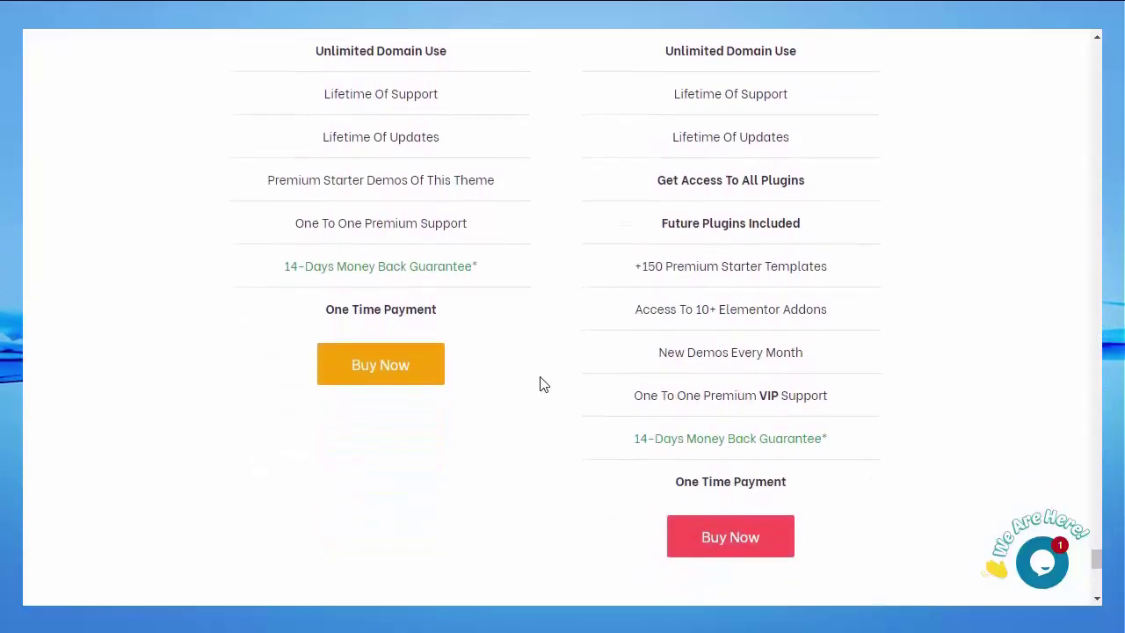
scroll(543, 384, down, 3)
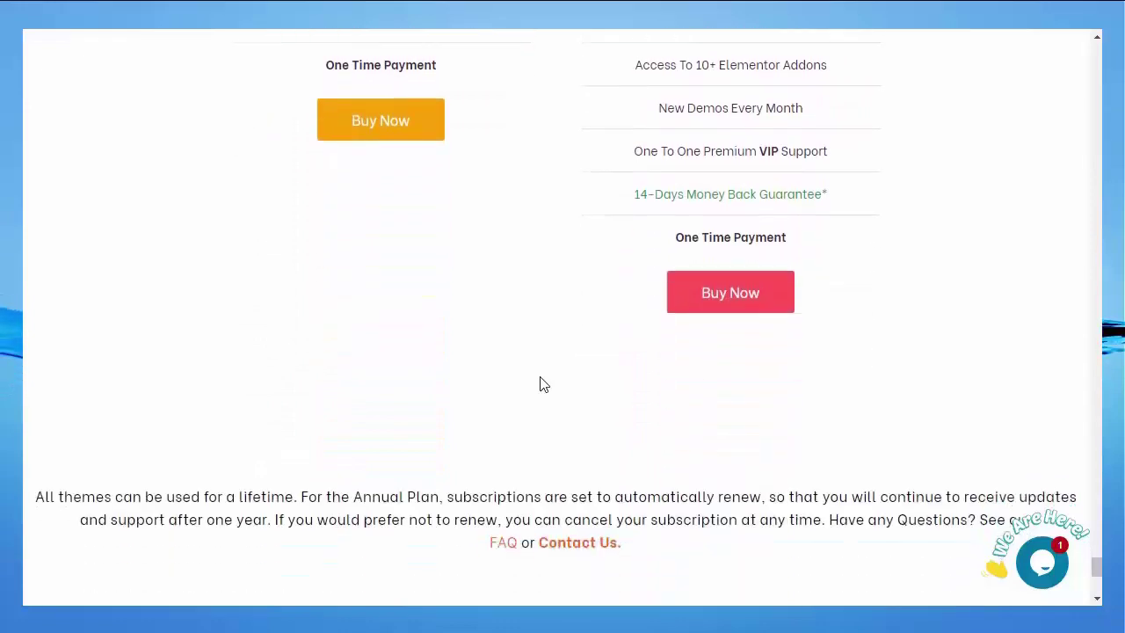
scroll(540, 384, down, 4)
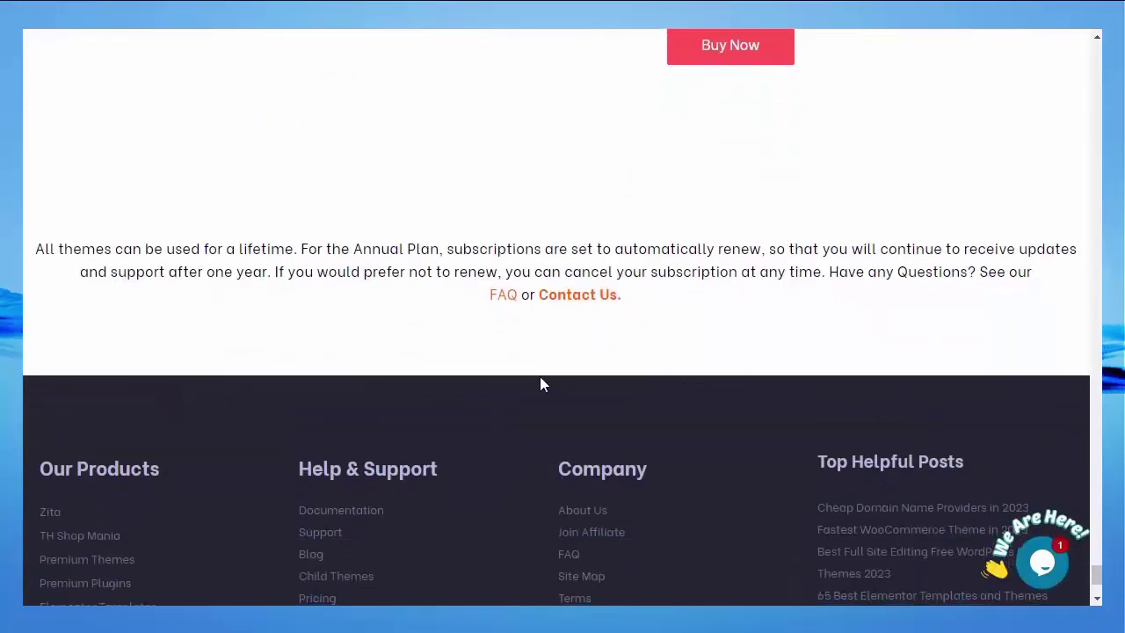
scroll(540, 384, down, 1)
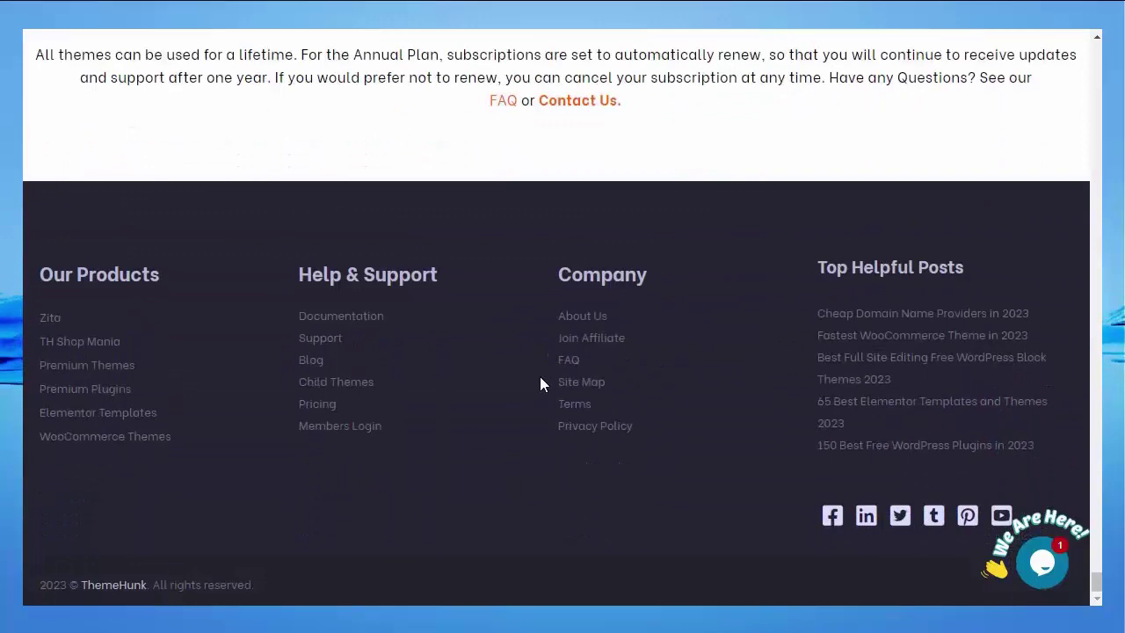
scroll(540, 378, up, 1)
scroll(539, 384, up, 1)
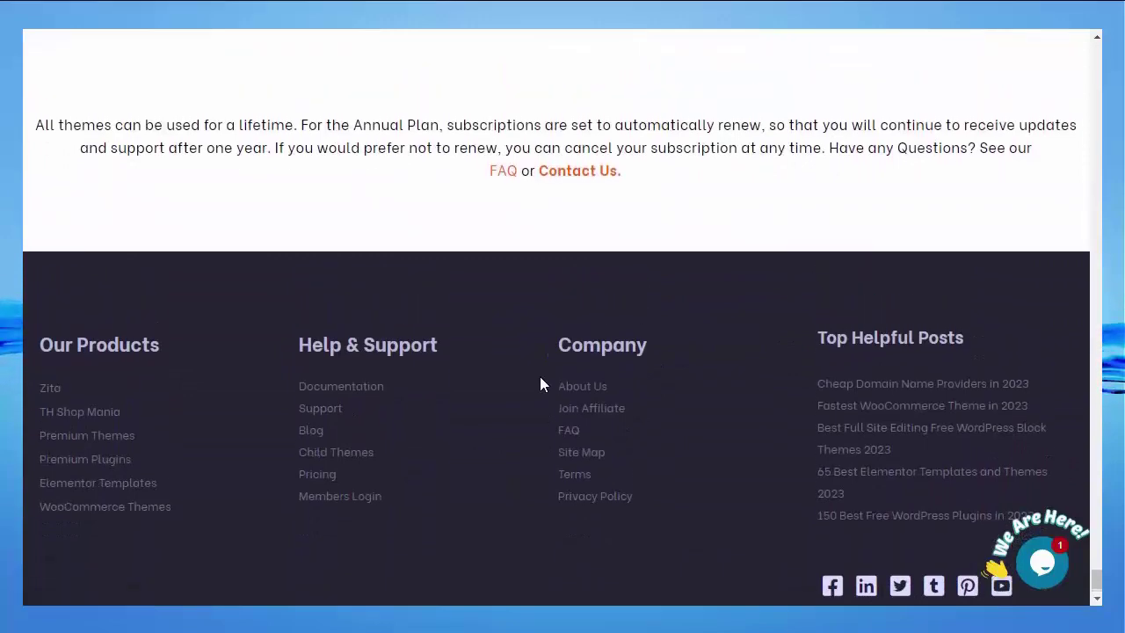
Step: Leave the Pro plans and return to the Th Shop Mania options page in the WordPress dashboard
scroll(541, 384, up, 5)
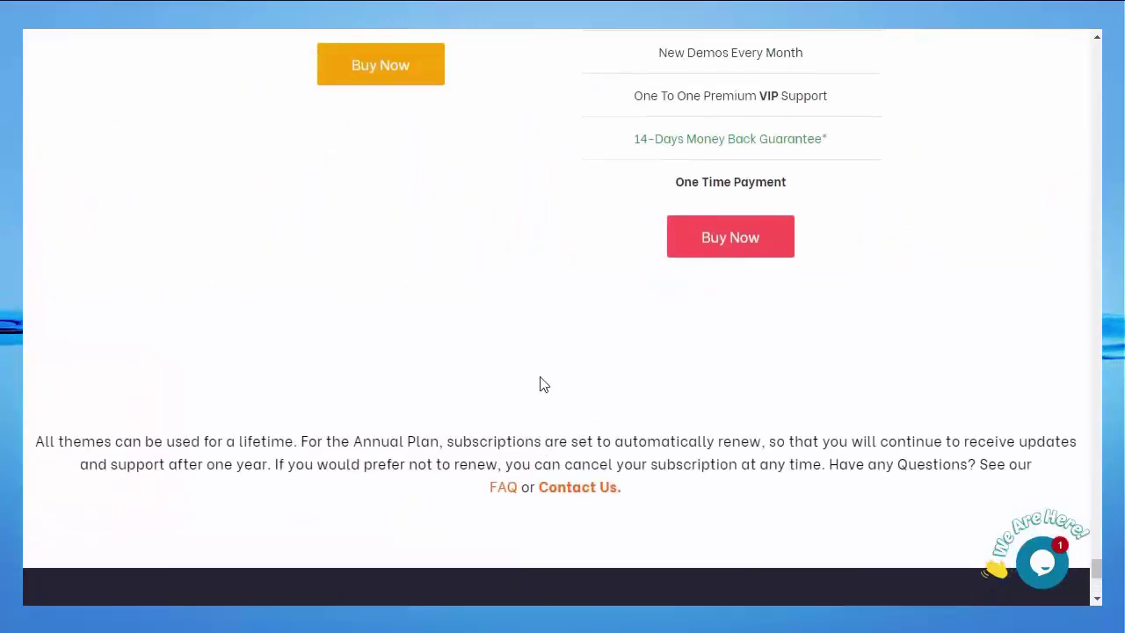
scroll(541, 384, up, 1)
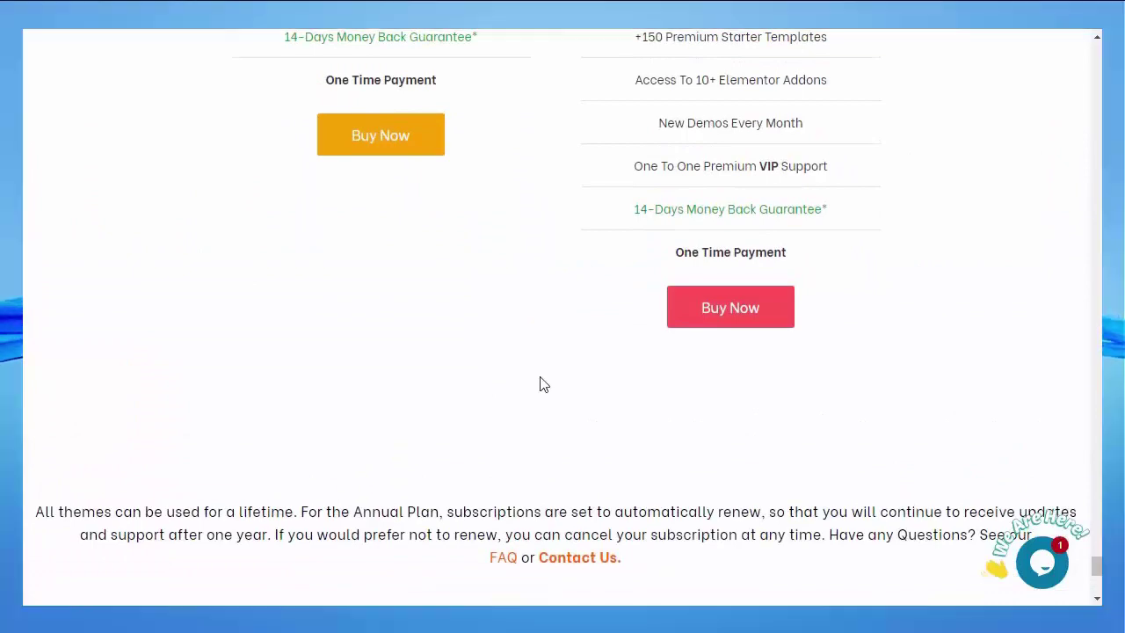
key(Home)
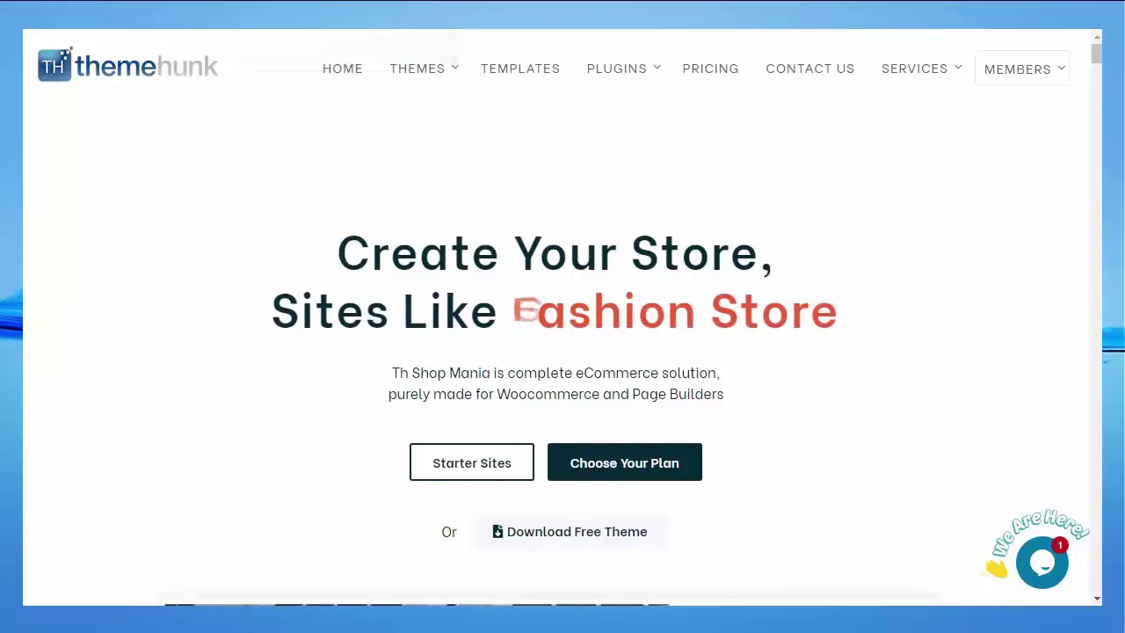
click(322, 33)
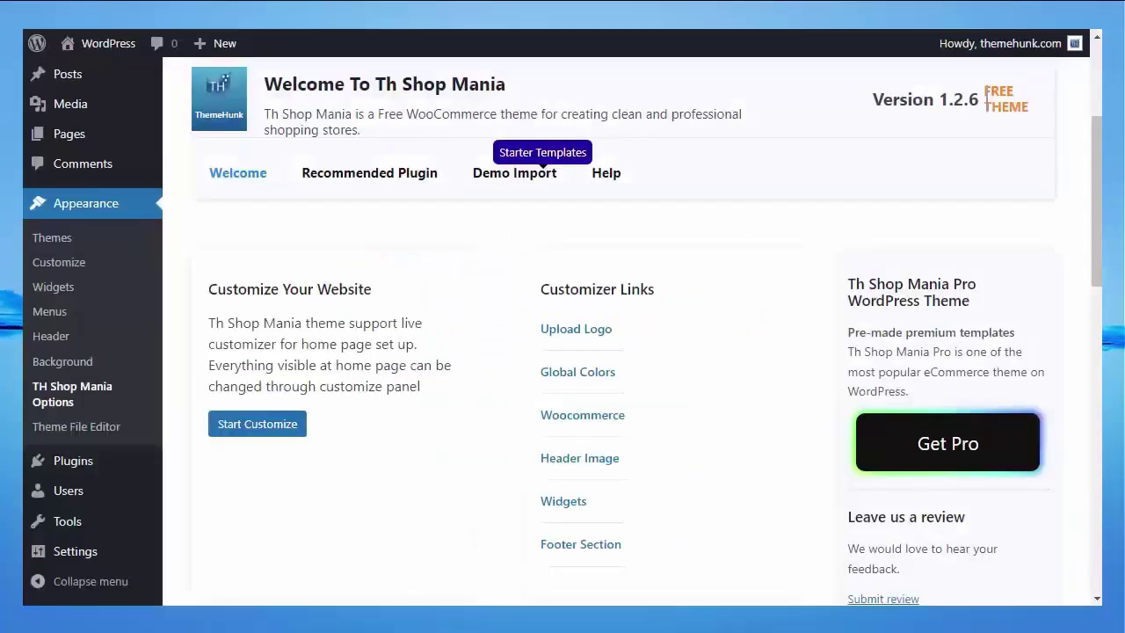
Step: Install the recommended plugins Hunk Companion, Th All In One Woo Cart and Lead Form Builder
click(380, 178)
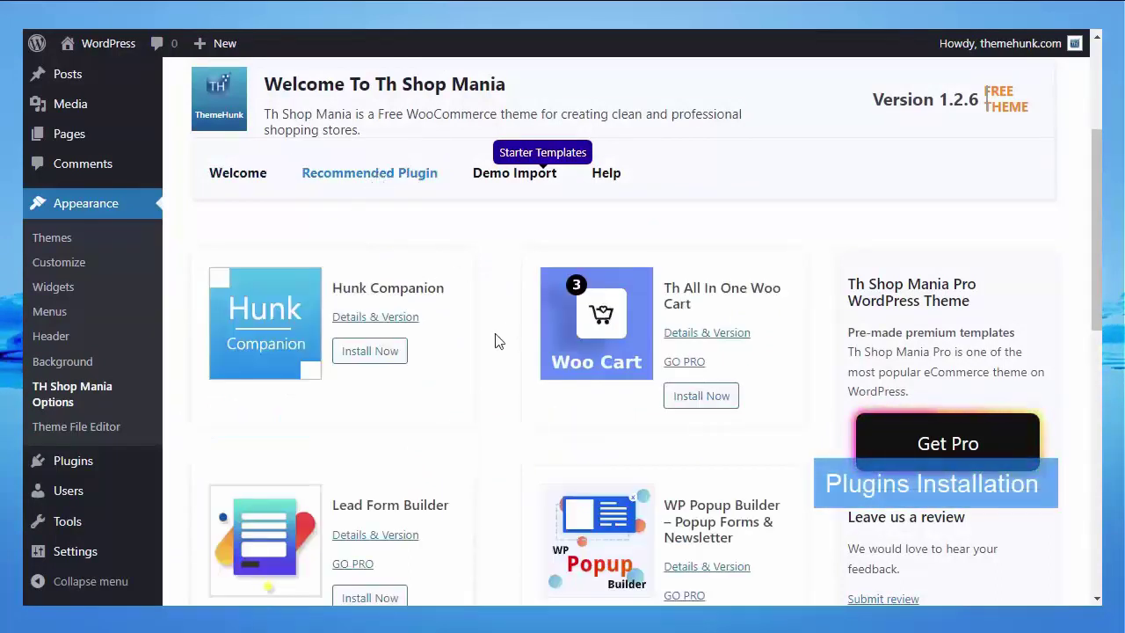
click(370, 352)
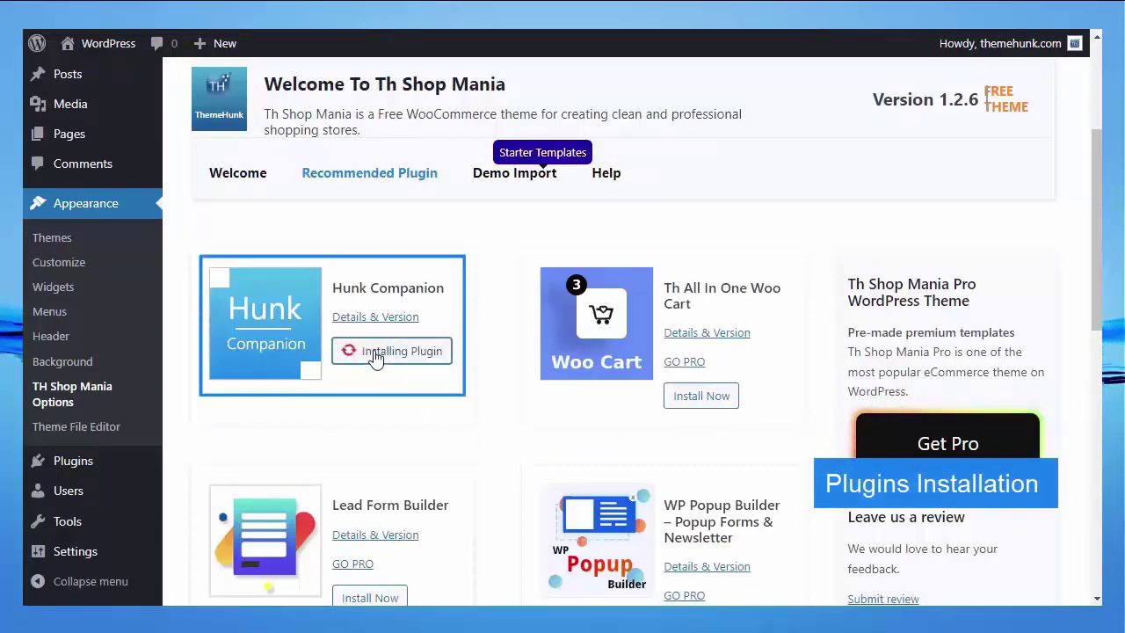
click(709, 397)
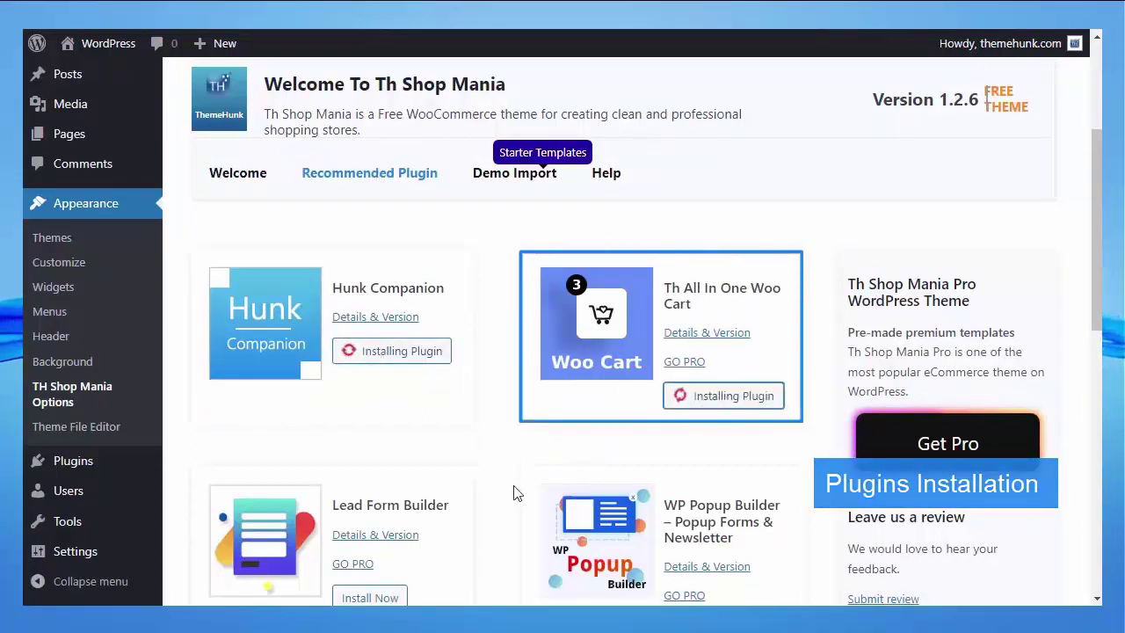
click(369, 598)
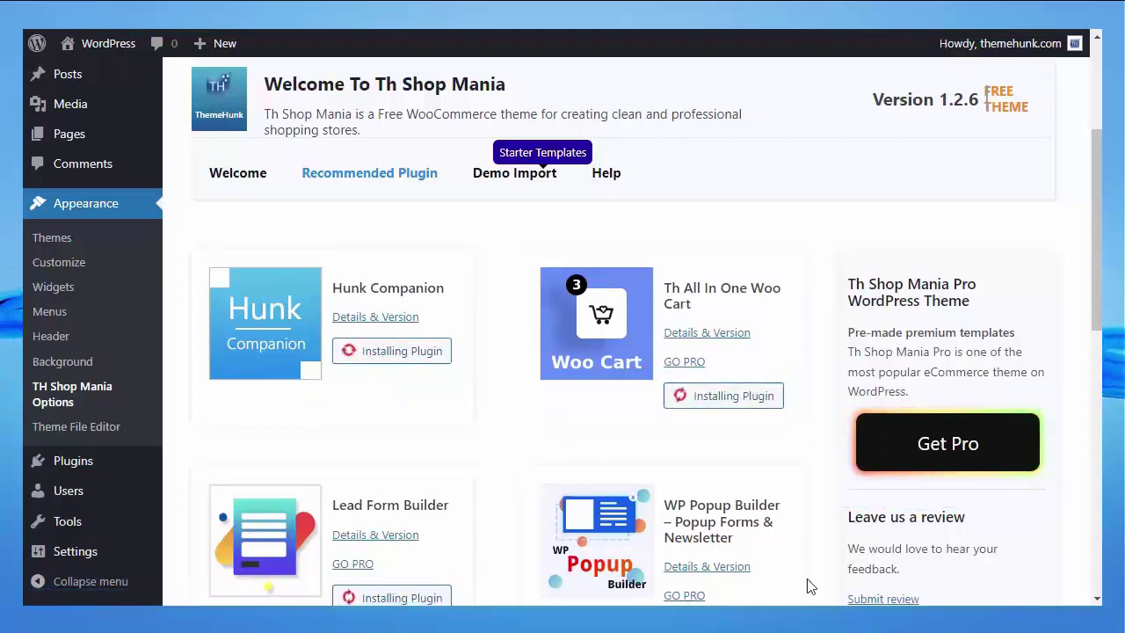
Step: Install the WP Popup Builder, Th Product Compare and Th Advance Product Search plugins
scroll(811, 586, down, 1)
scroll(810, 586, down, 4)
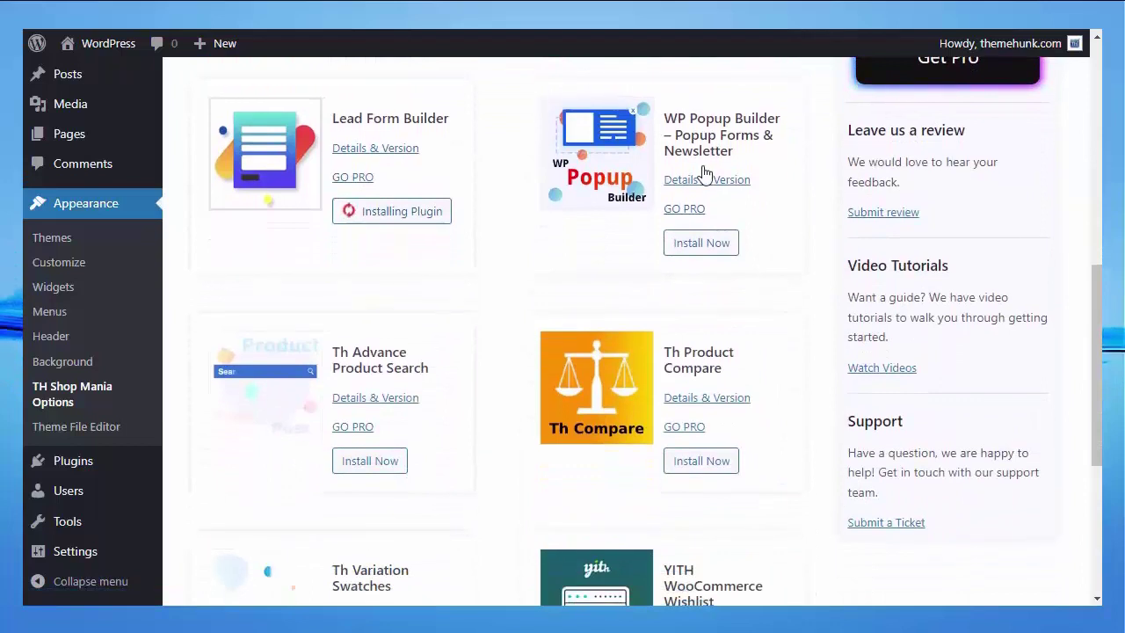
click(699, 239)
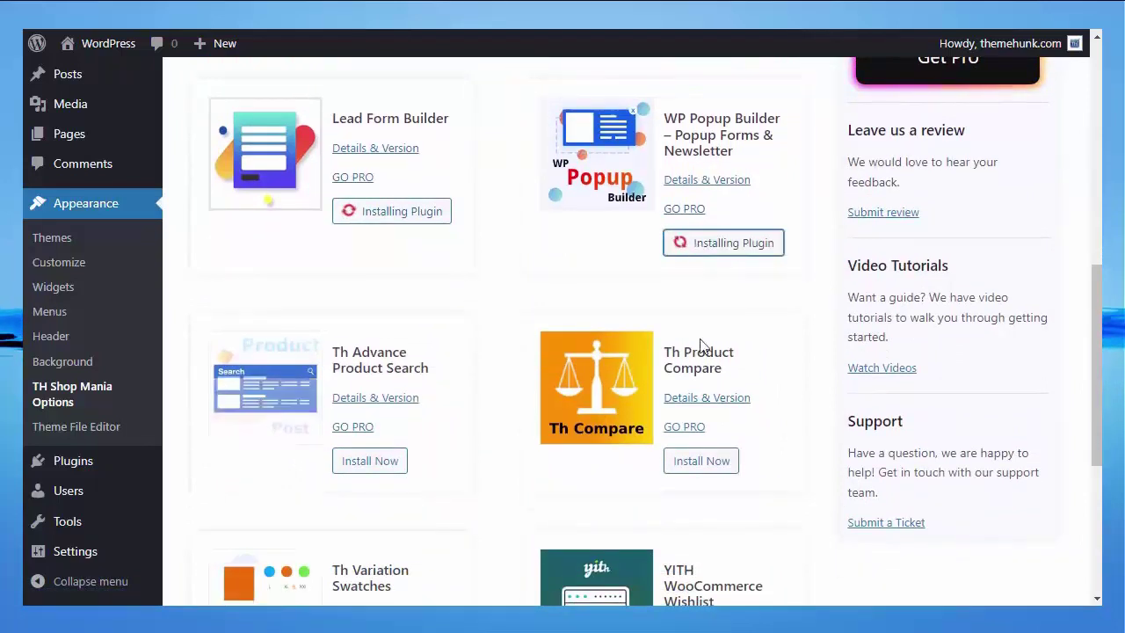
click(699, 466)
click(387, 464)
Step: Install the Th Variation Swatches and YITH WooCommerce Wishlist plugins from the recommended list
scroll(390, 466, down, 3)
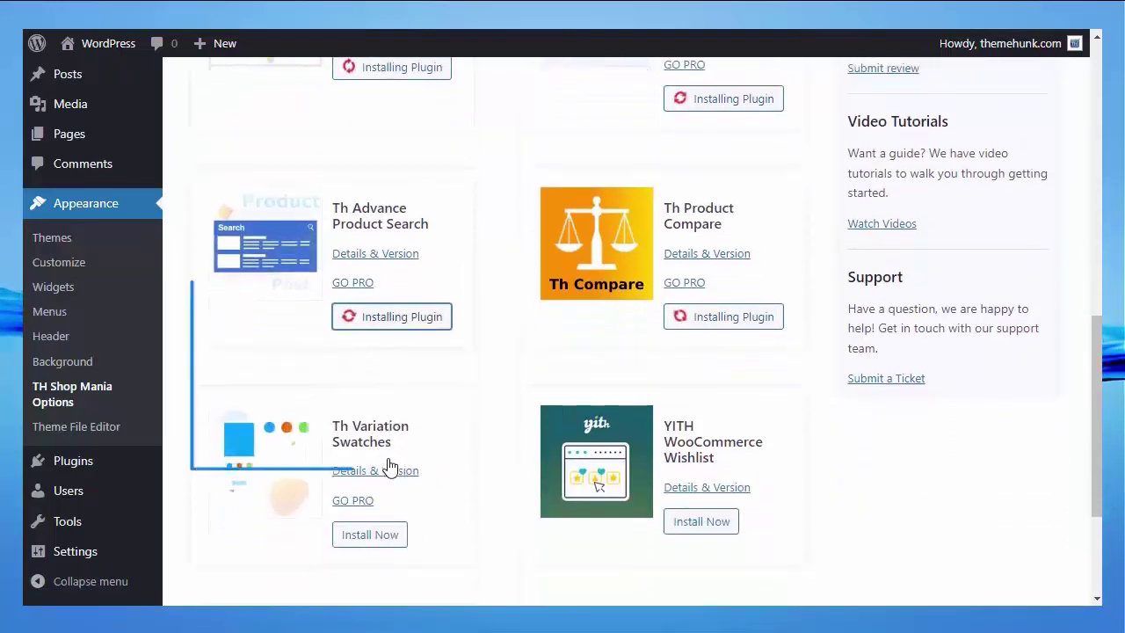
click(383, 432)
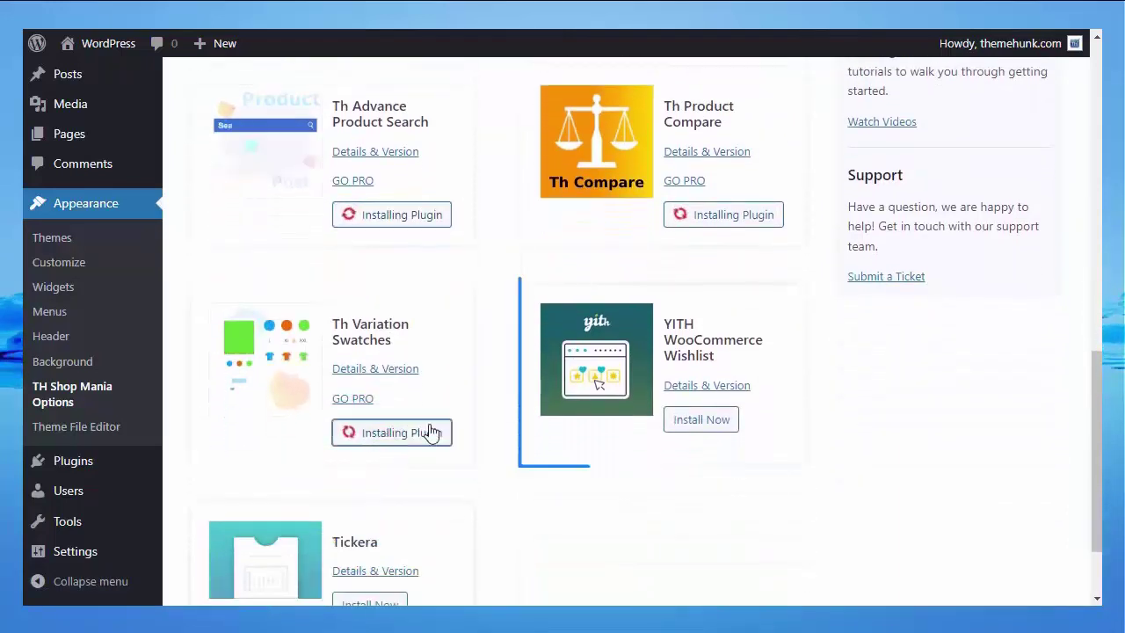
click(694, 422)
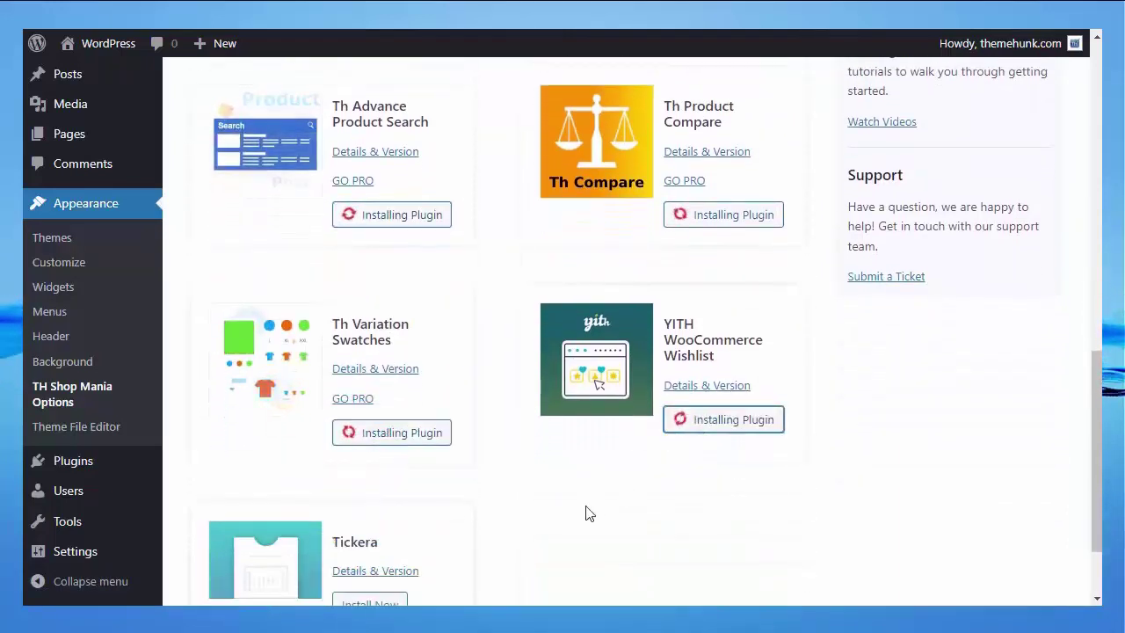
scroll(588, 514, down, 1)
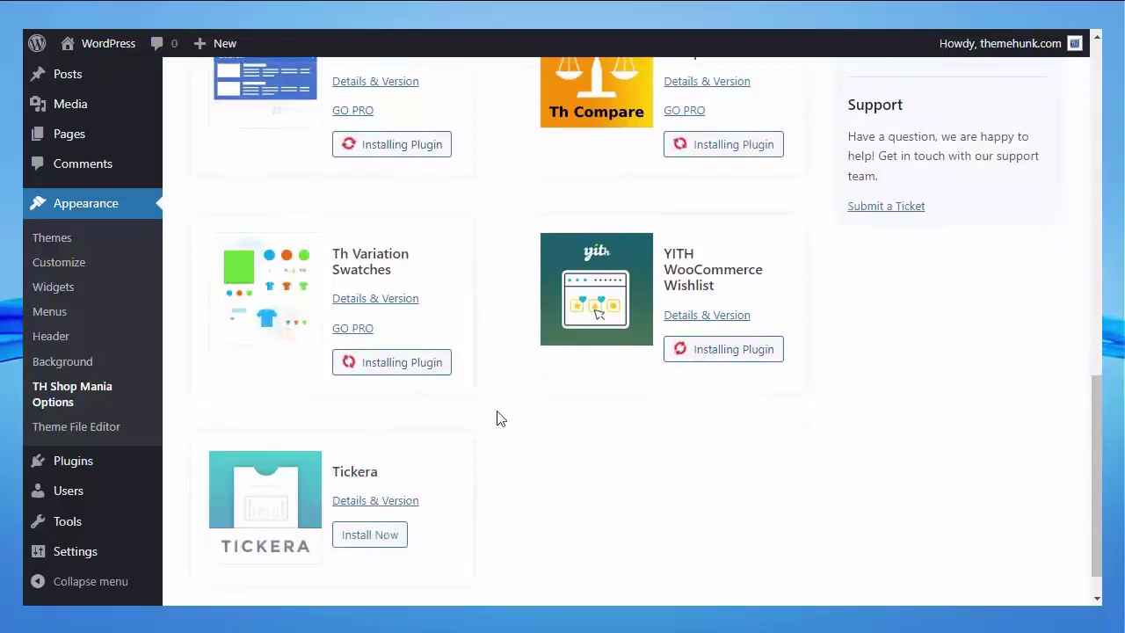
Step: Open the theme's demo import section and launch Import Demo to reach the library of demo sites
scroll(496, 418, up, 8)
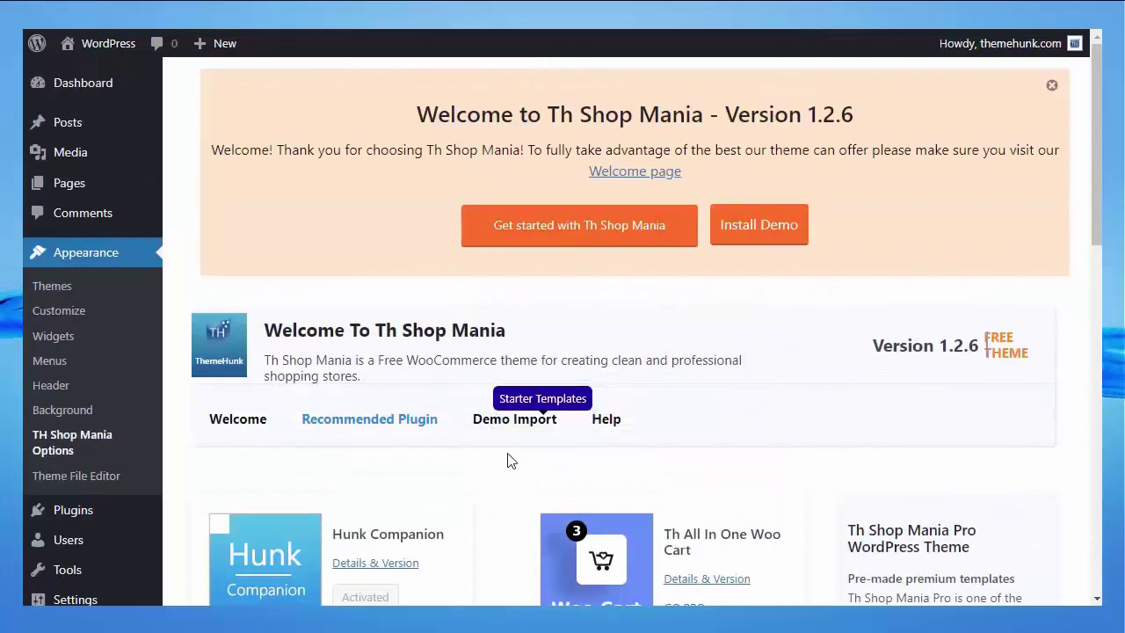
click(511, 425)
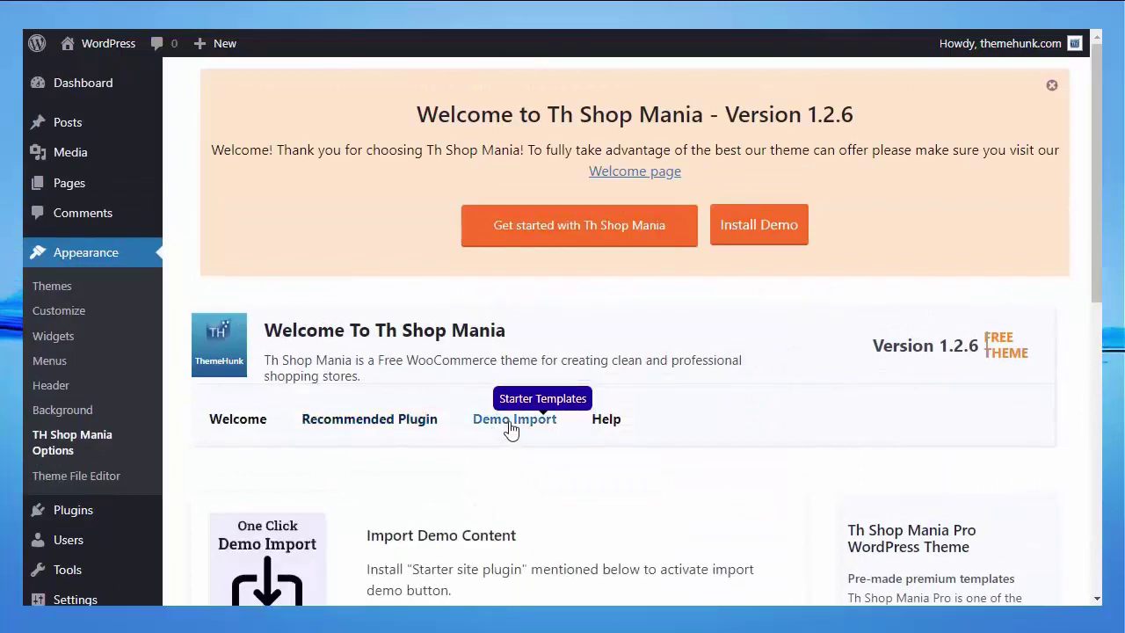
scroll(505, 469, down, 3)
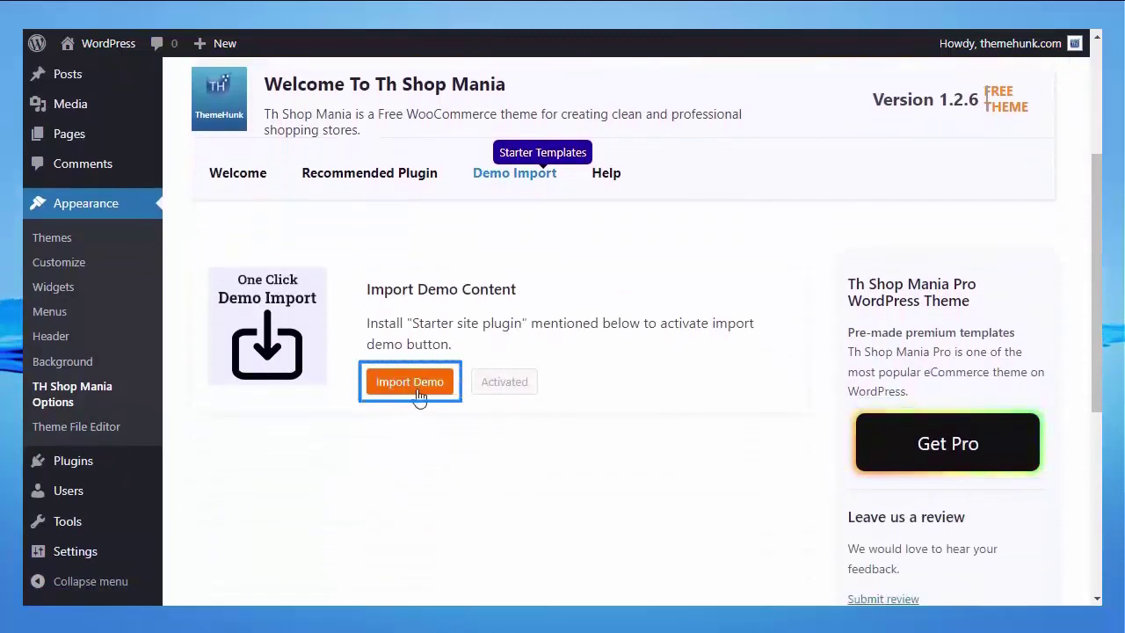
click(414, 387)
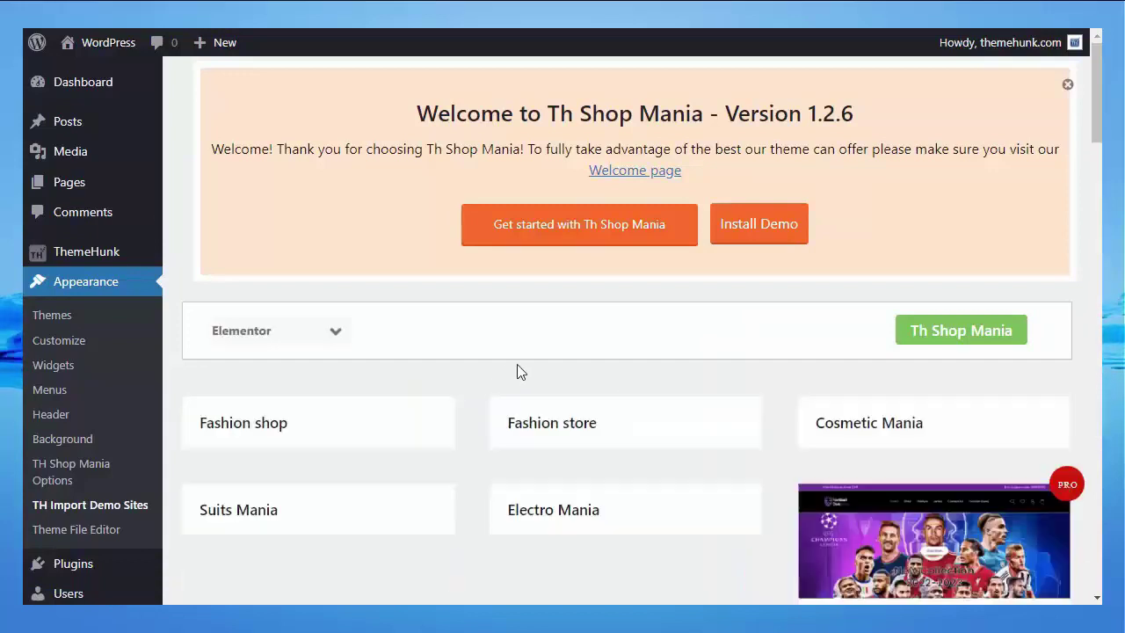
Step: Look through the Elementor demo templates, from Fashion shop down to the last row with Charity Mania
scroll(517, 366, down, 2)
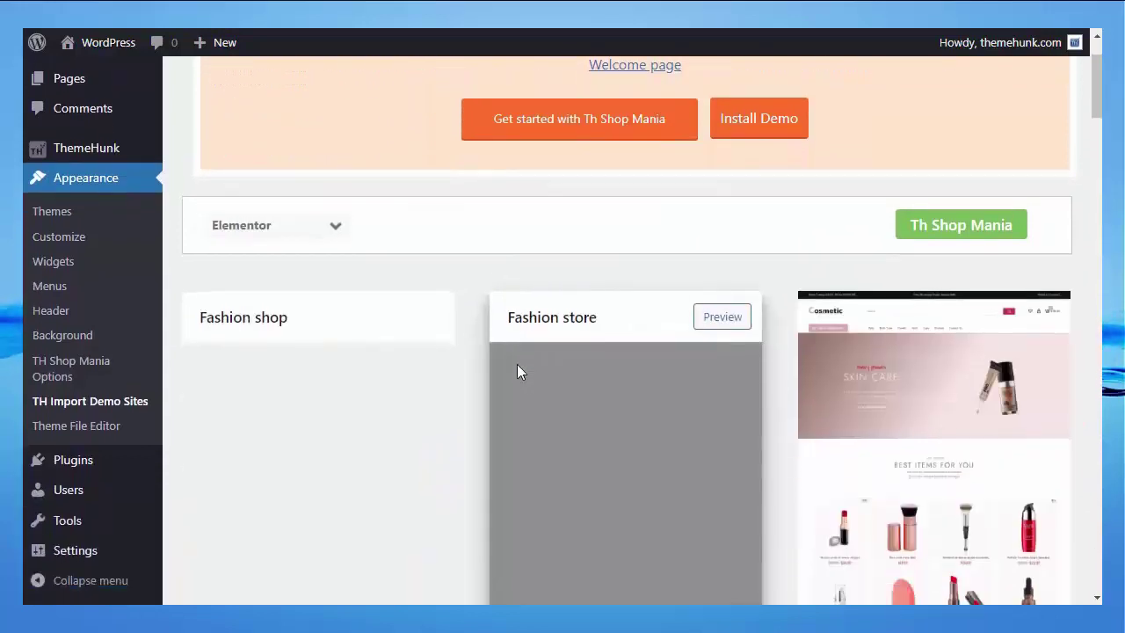
scroll(517, 366, down, 4)
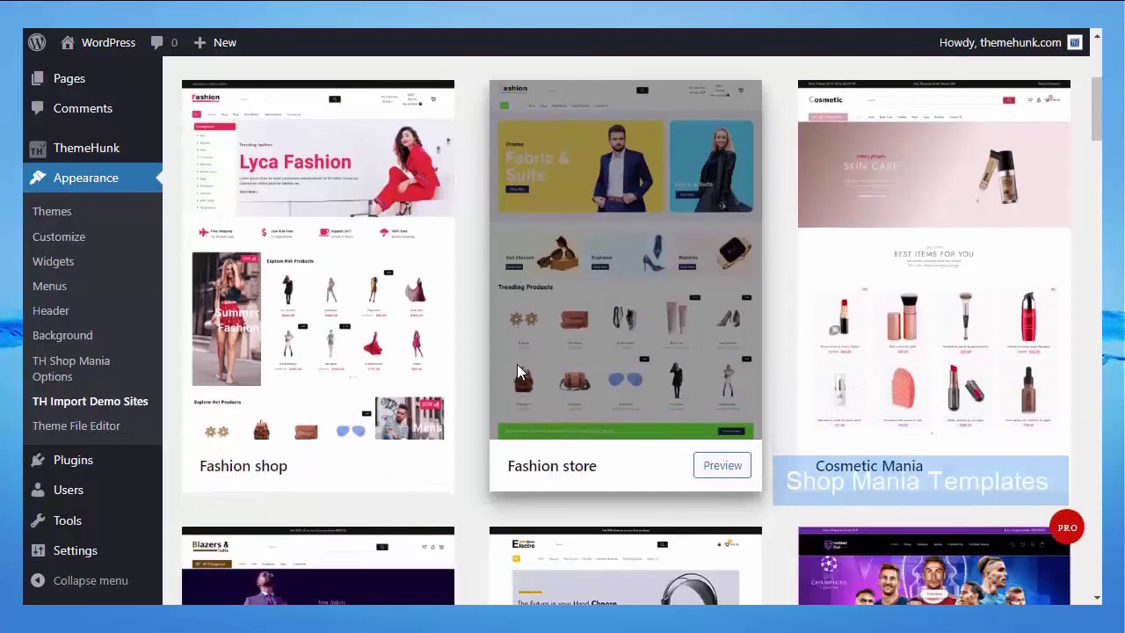
scroll(518, 370, down, 3)
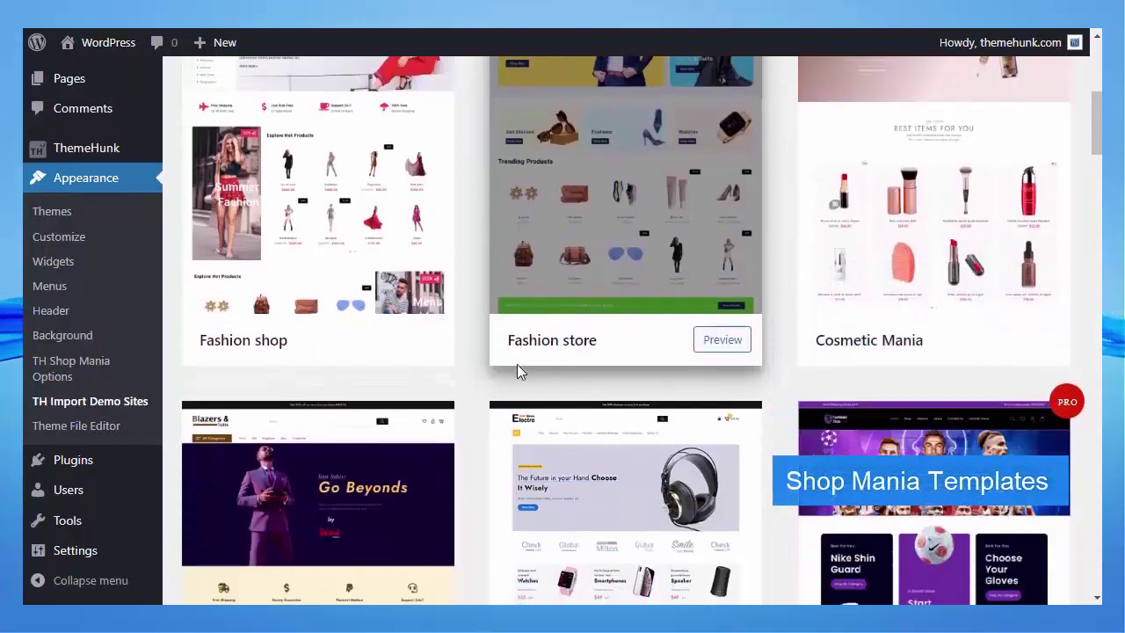
scroll(518, 369, down, 5)
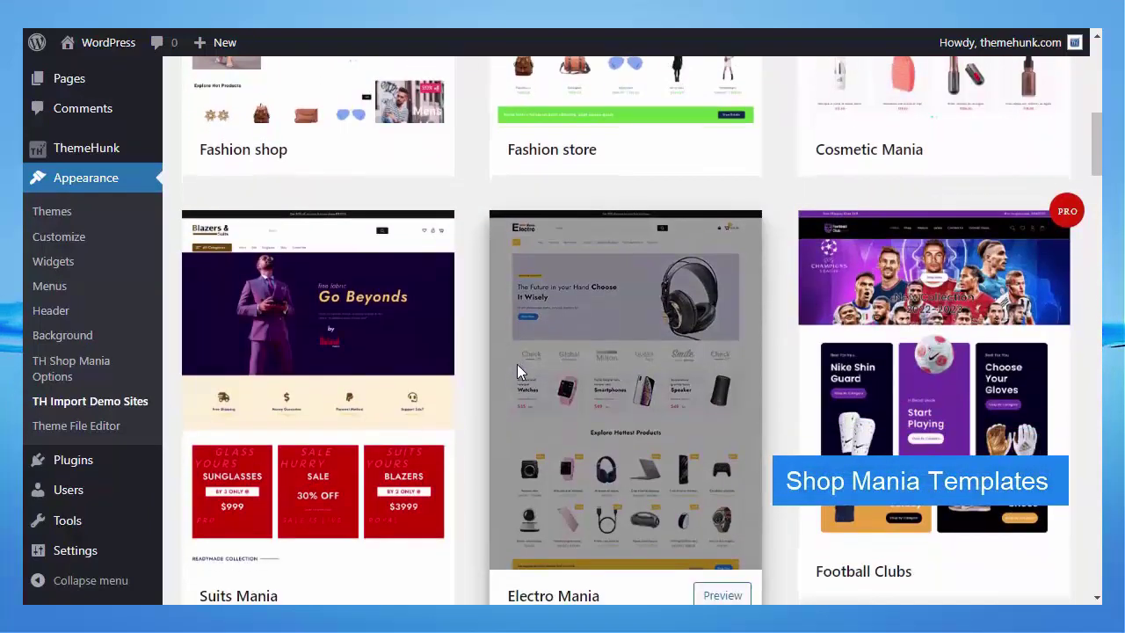
scroll(516, 365, down, 4)
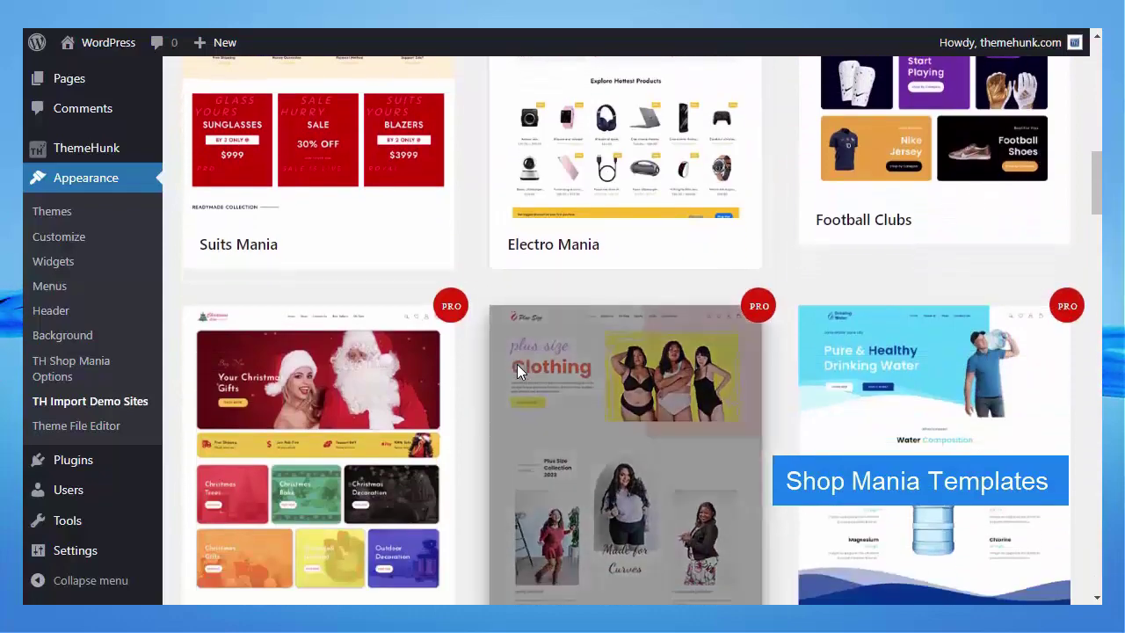
scroll(517, 371, down, 6)
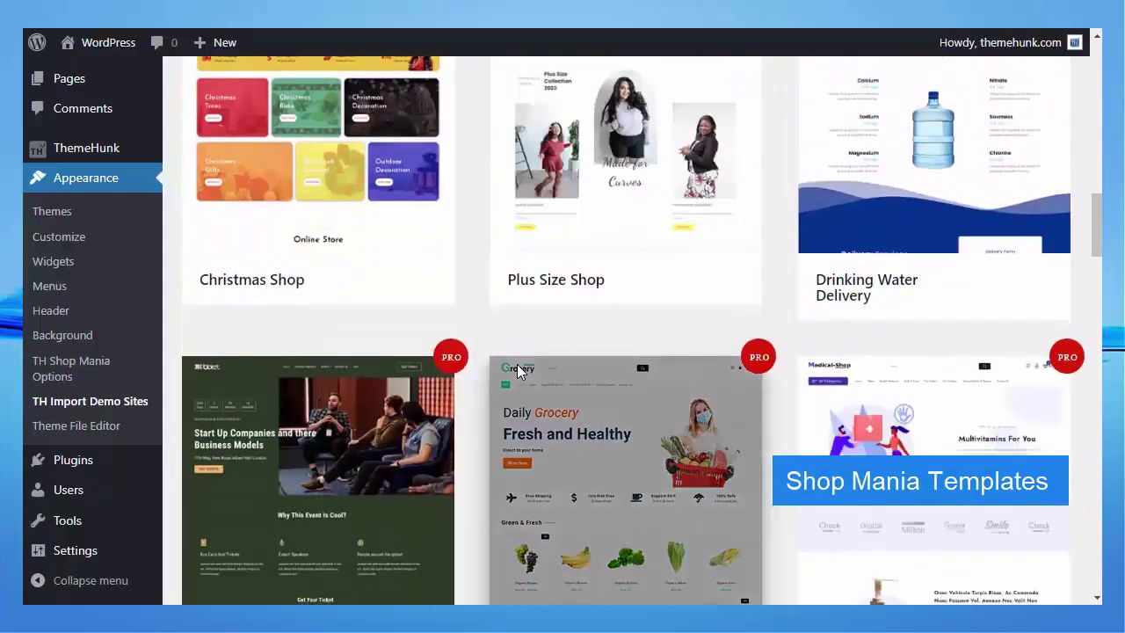
scroll(517, 369, down, 5)
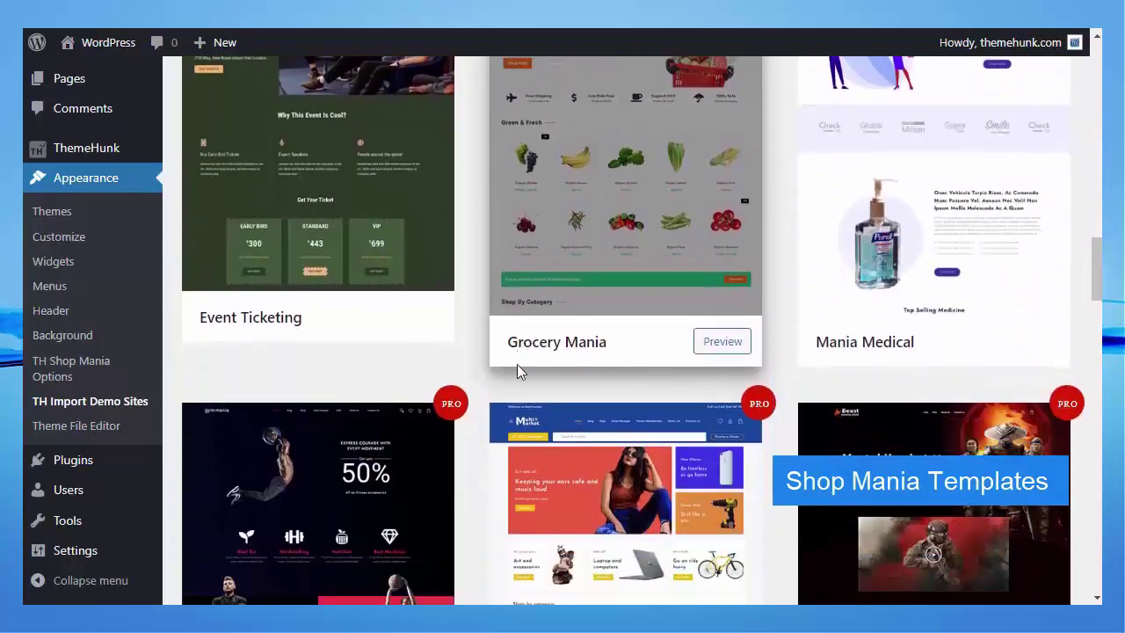
scroll(517, 364, down, 10)
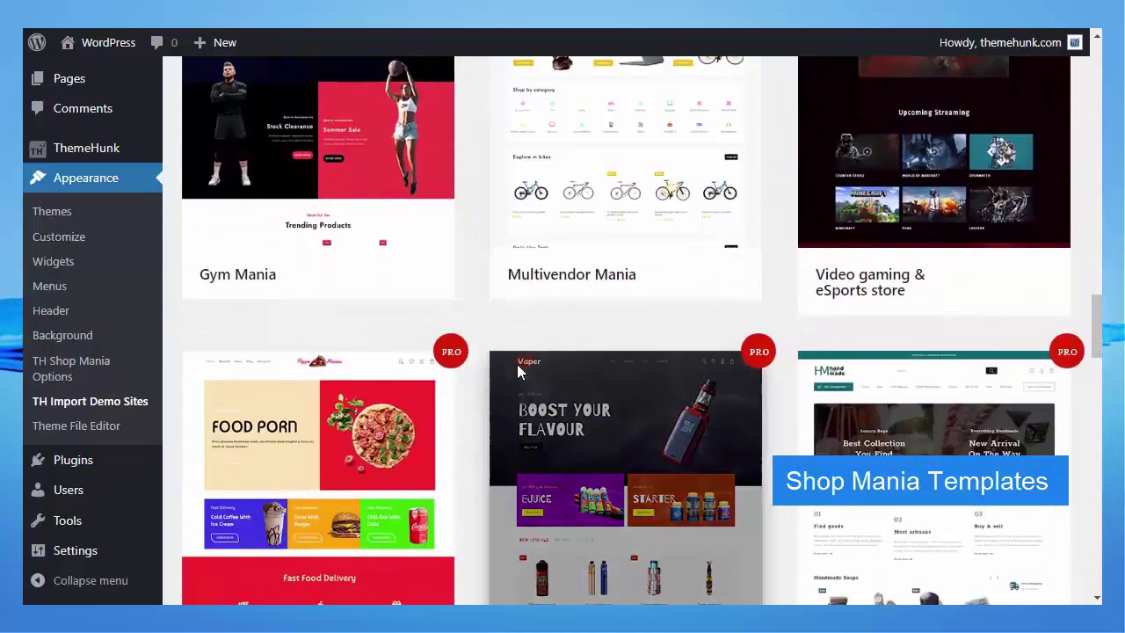
scroll(517, 364, down, 8)
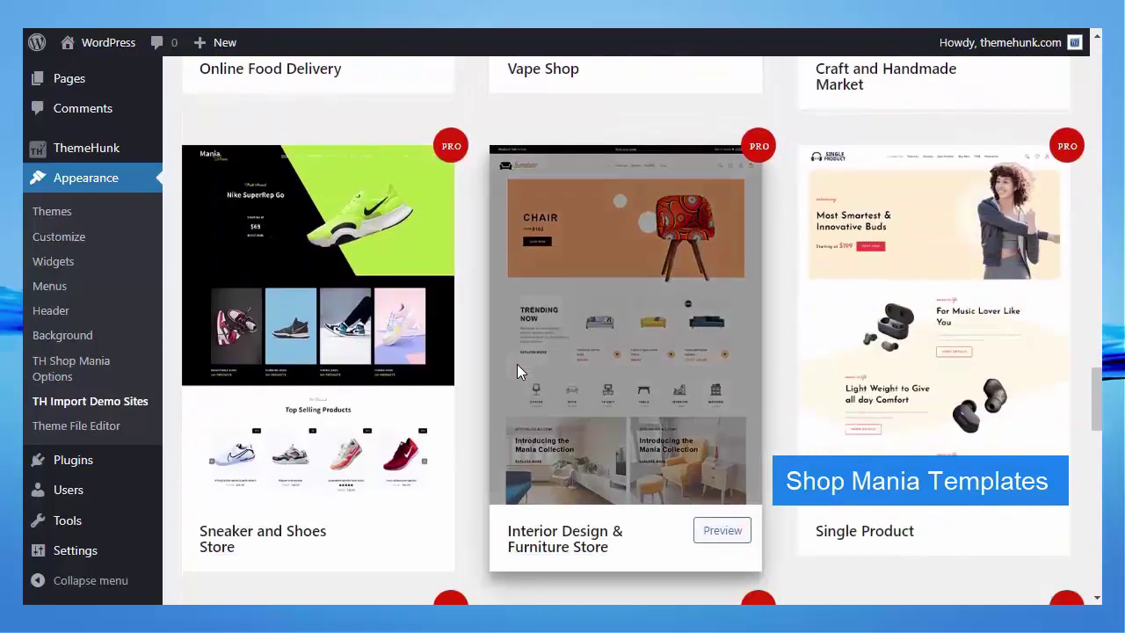
scroll(517, 364, down, 8)
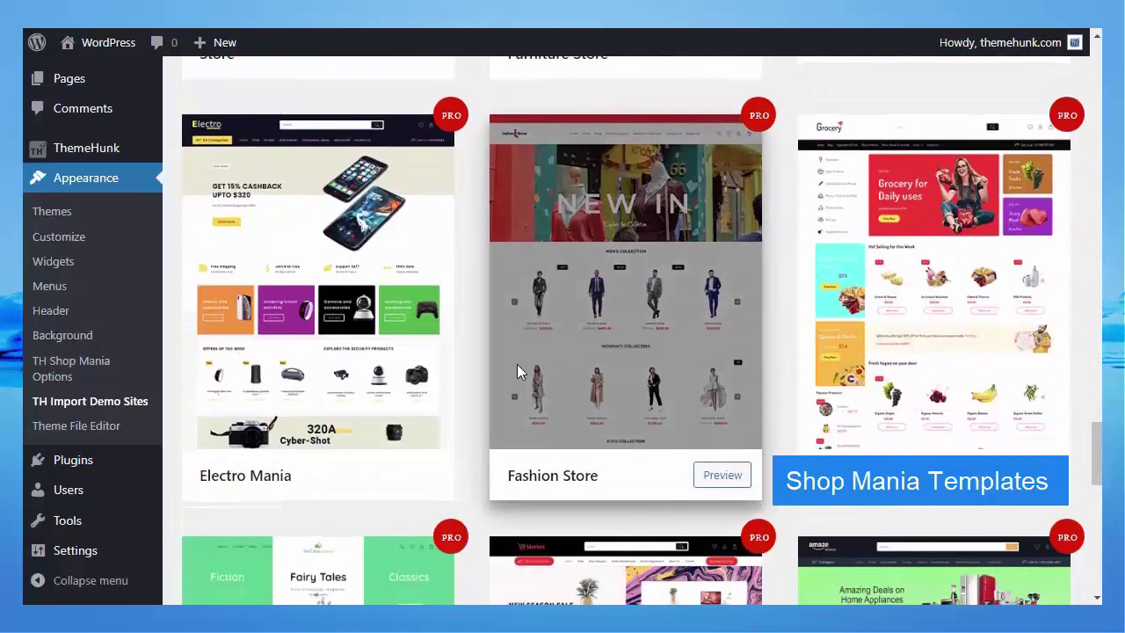
scroll(516, 364, down, 9)
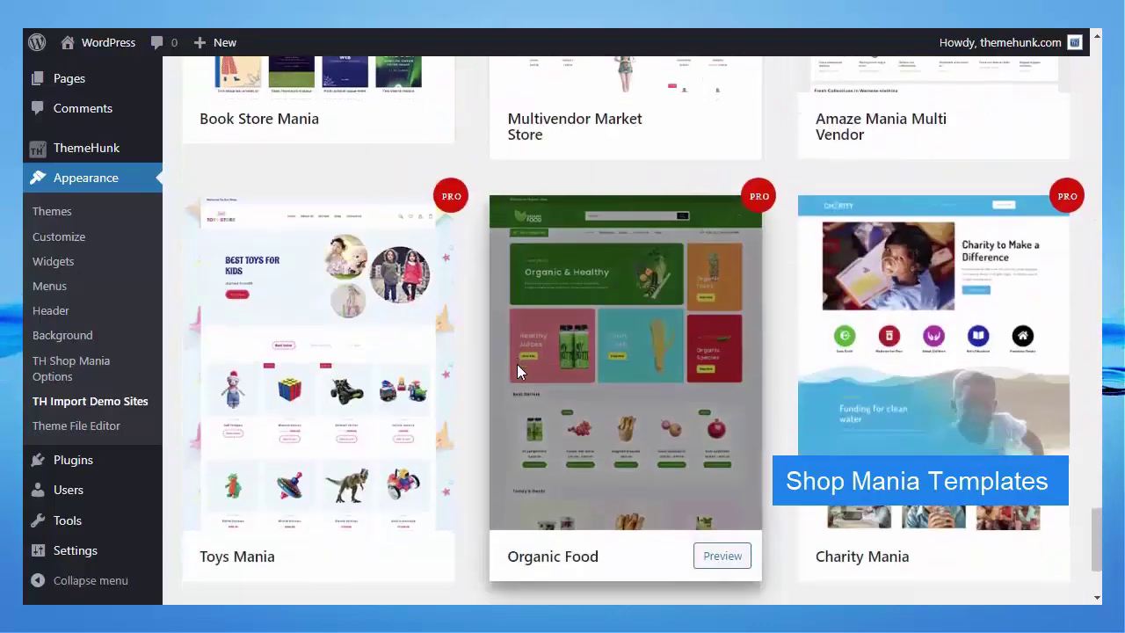
Step: Return to the first row of demo templates and open the preview of the Cosmetic Mania template
scroll(519, 372, up, 8)
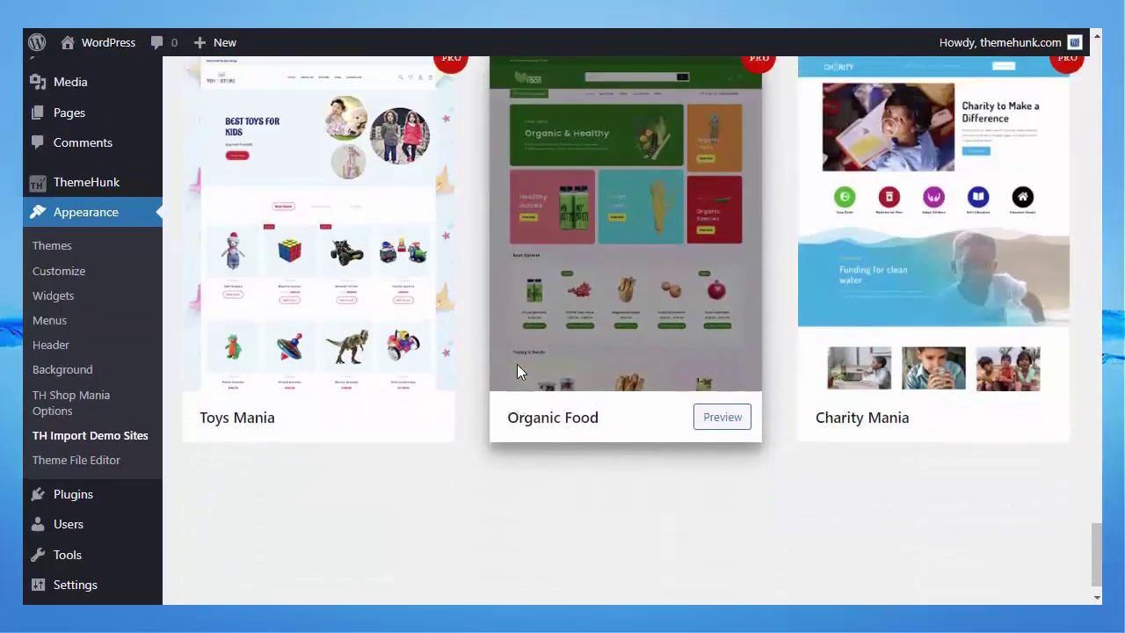
scroll(517, 368, up, 18)
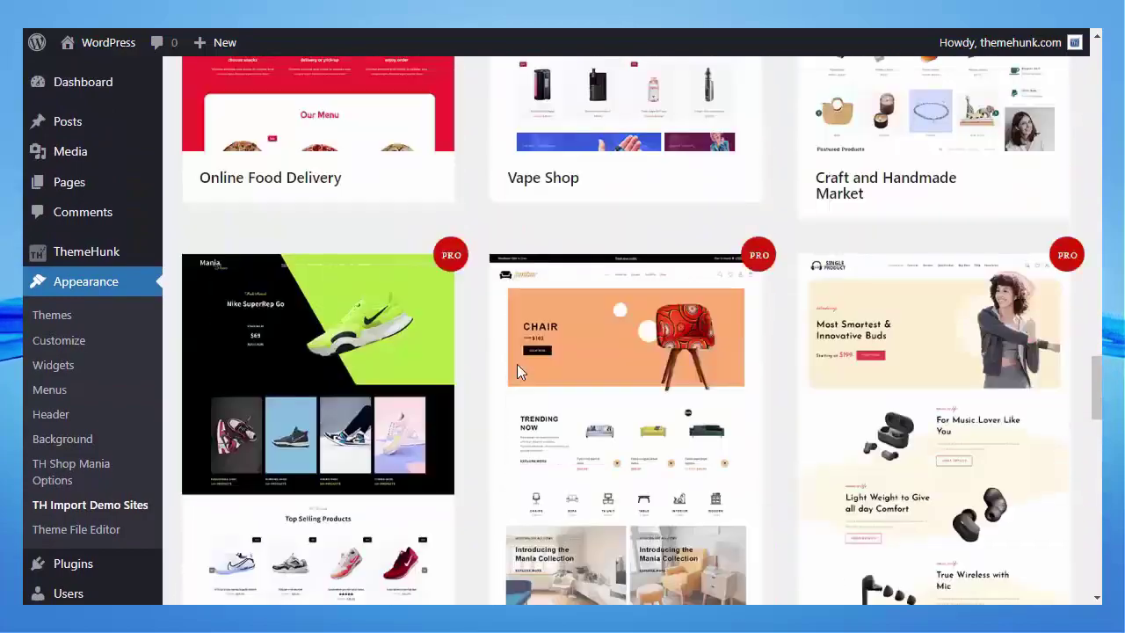
scroll(517, 371, up, 20)
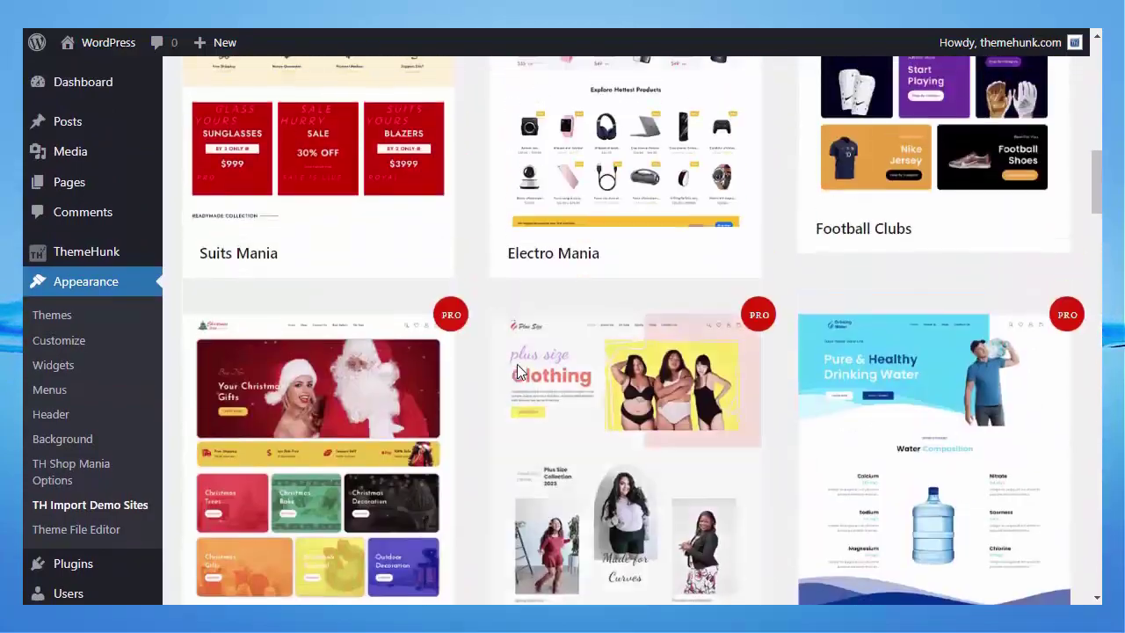
scroll(517, 363, up, 1)
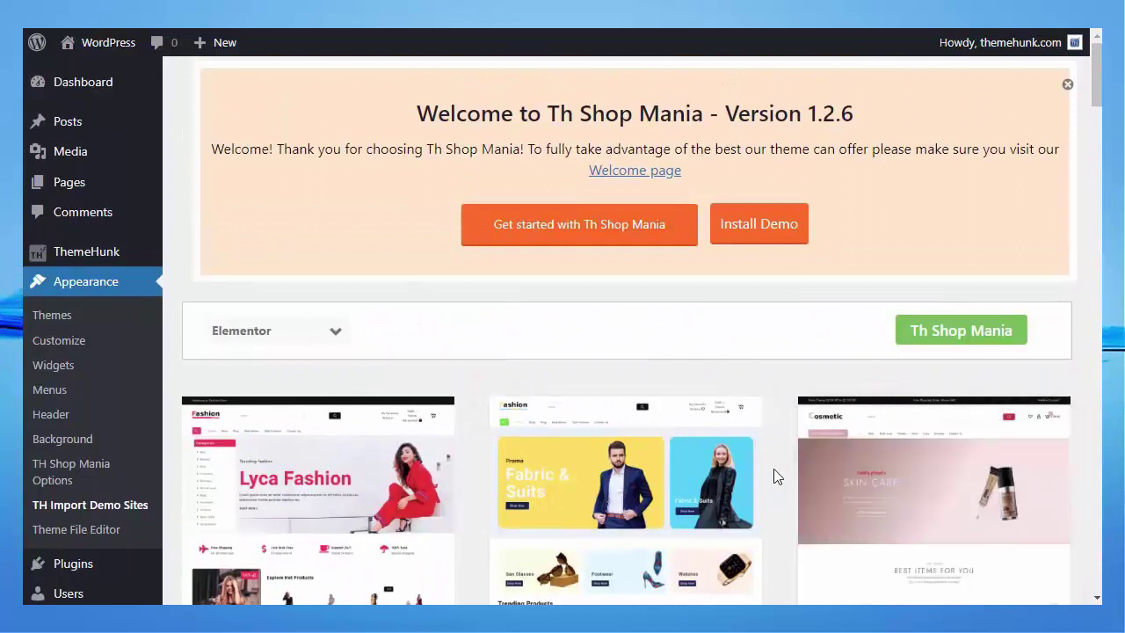
scroll(773, 468, down, 5)
scroll(773, 476, down, 1)
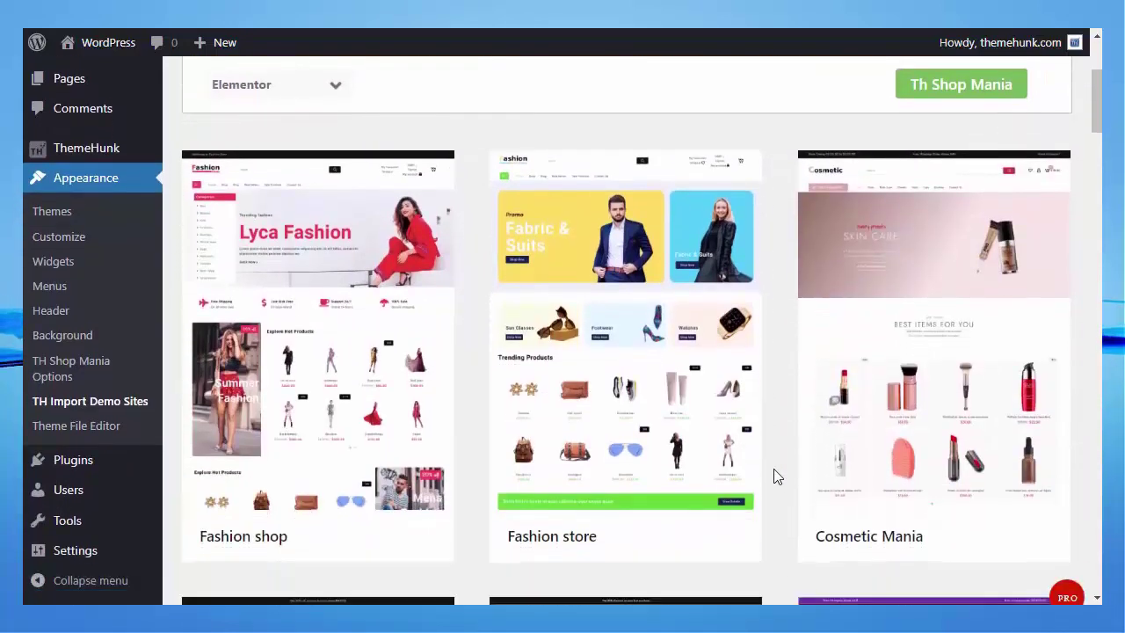
click(967, 468)
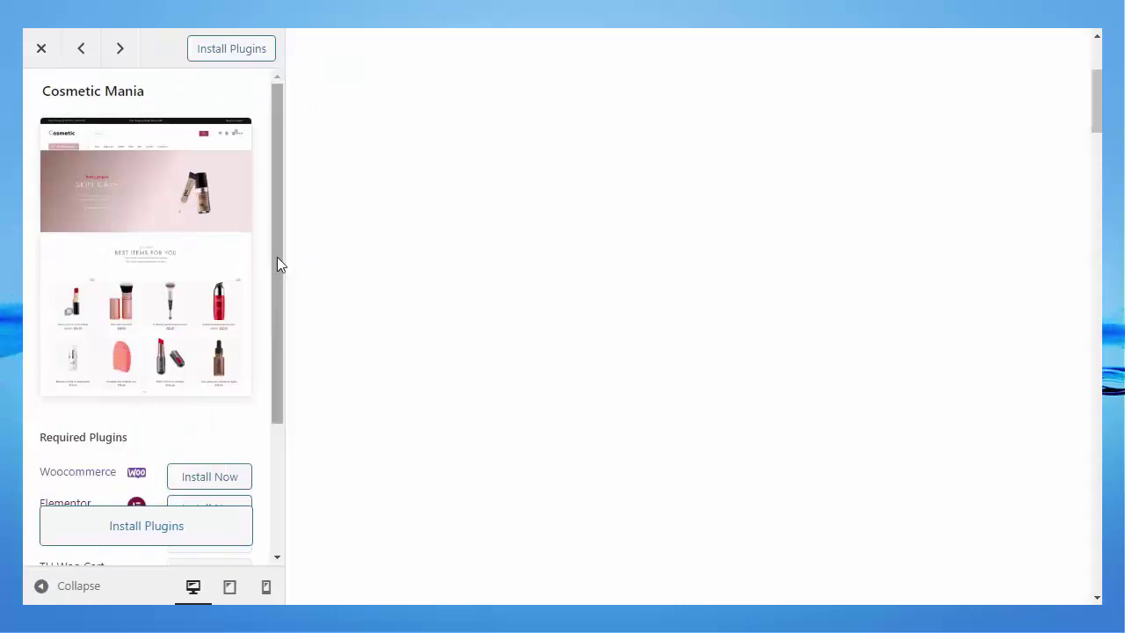
Step: Install the missing required plugins for the Cosmetic Mania template and import its demo site, accepting the import notice
drag(277, 257, 279, 394)
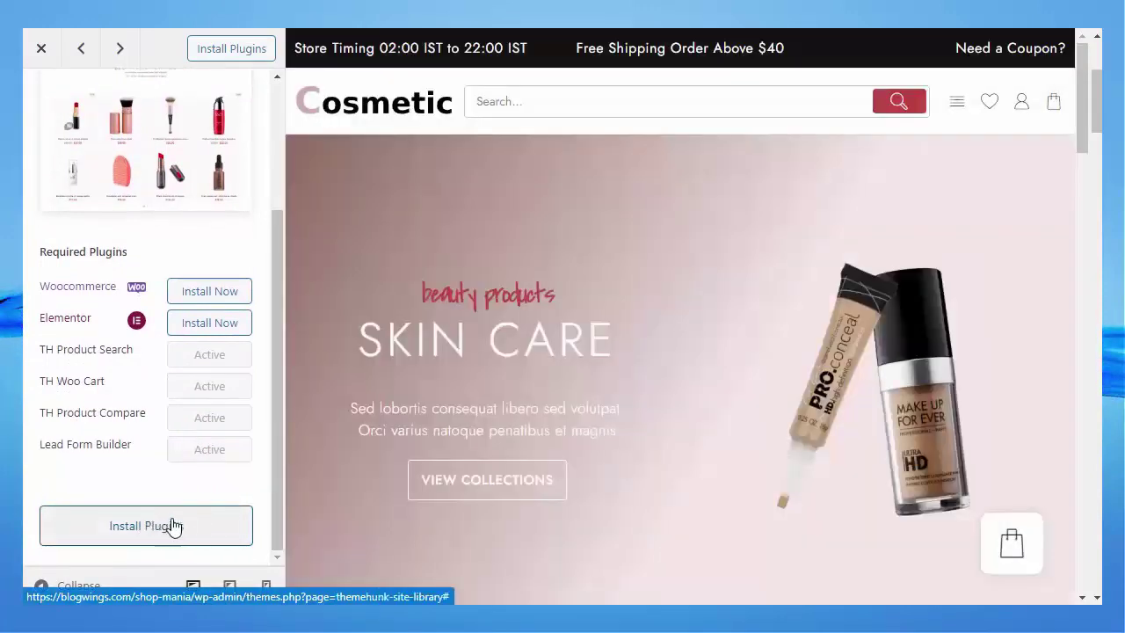
click(173, 525)
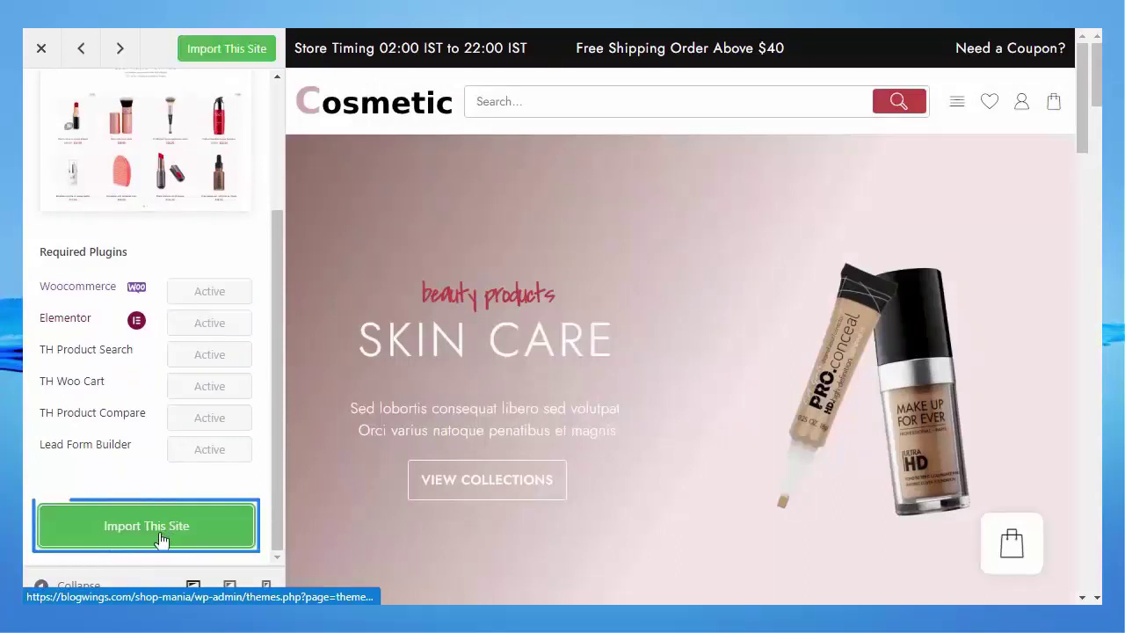
click(161, 539)
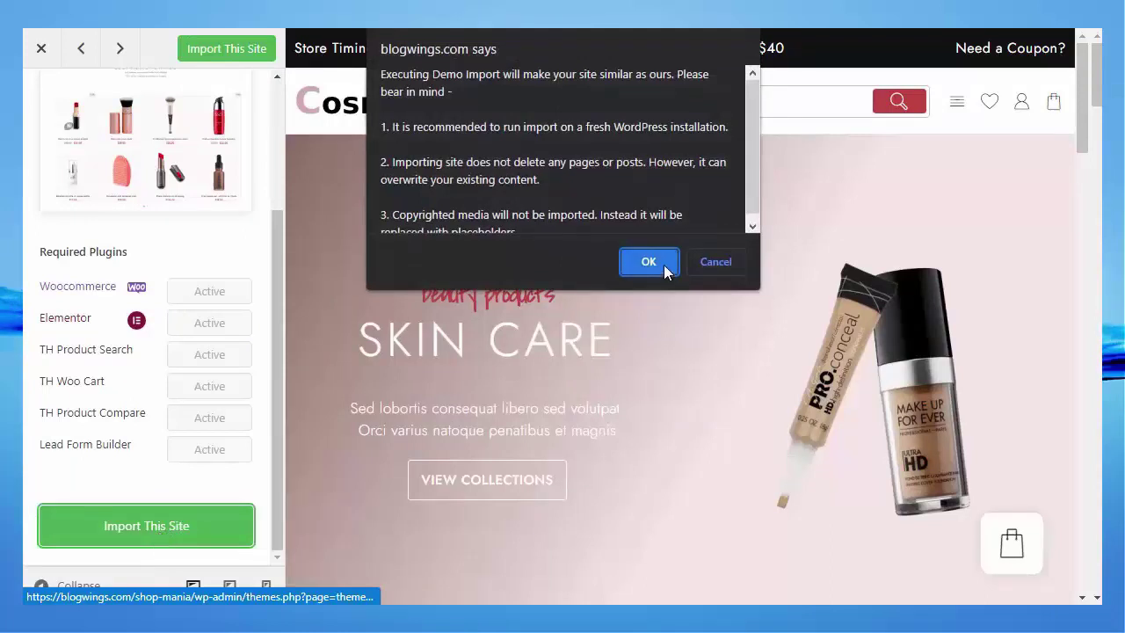
scroll(750, 194, down, 1)
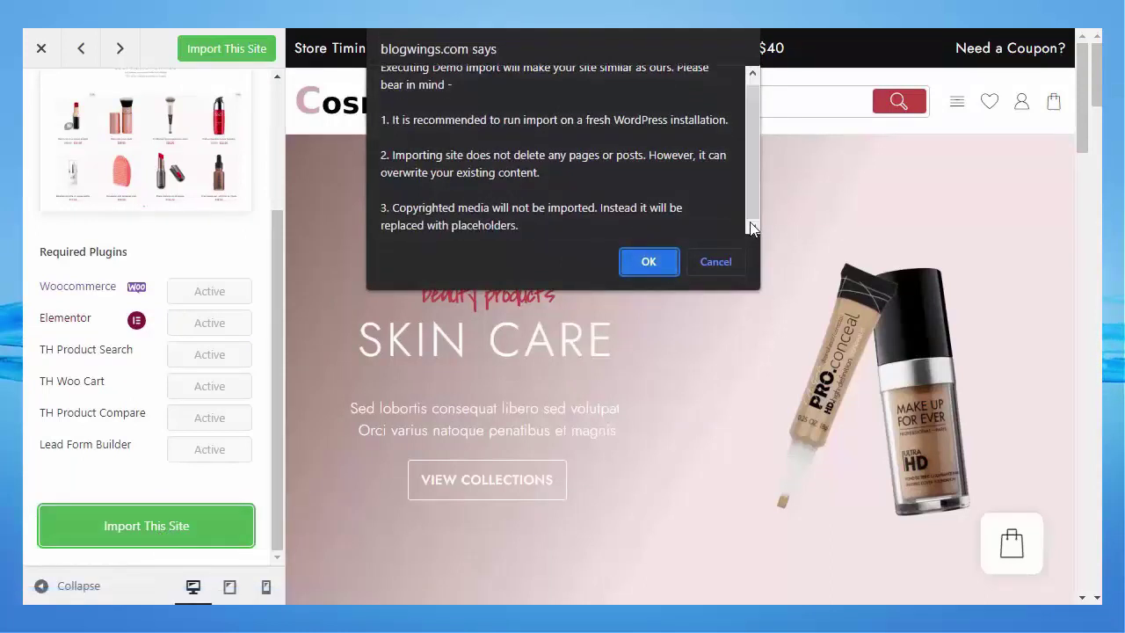
click(651, 262)
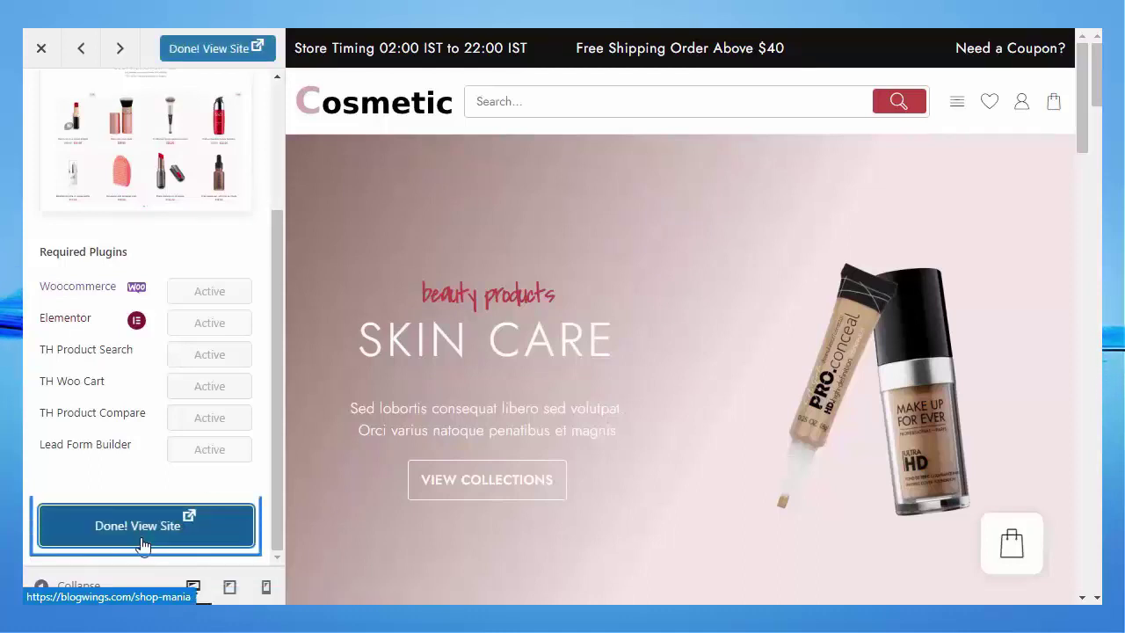
Step: Open the imported site and look through its homepage from the banner down to the brand logos and footer
click(143, 526)
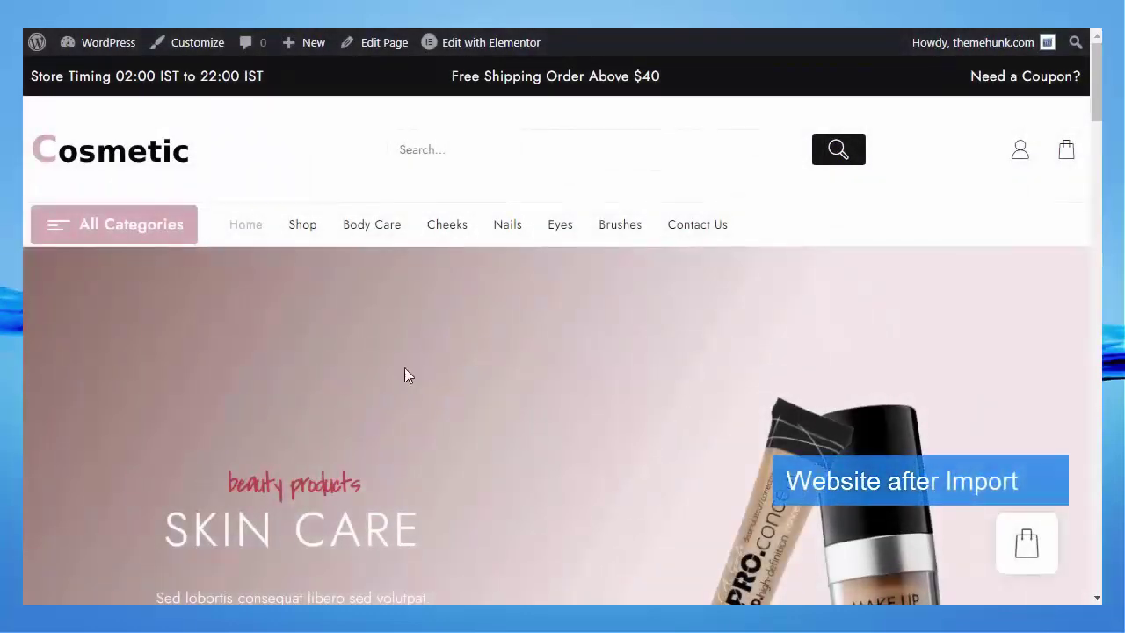
scroll(466, 411, down, 3)
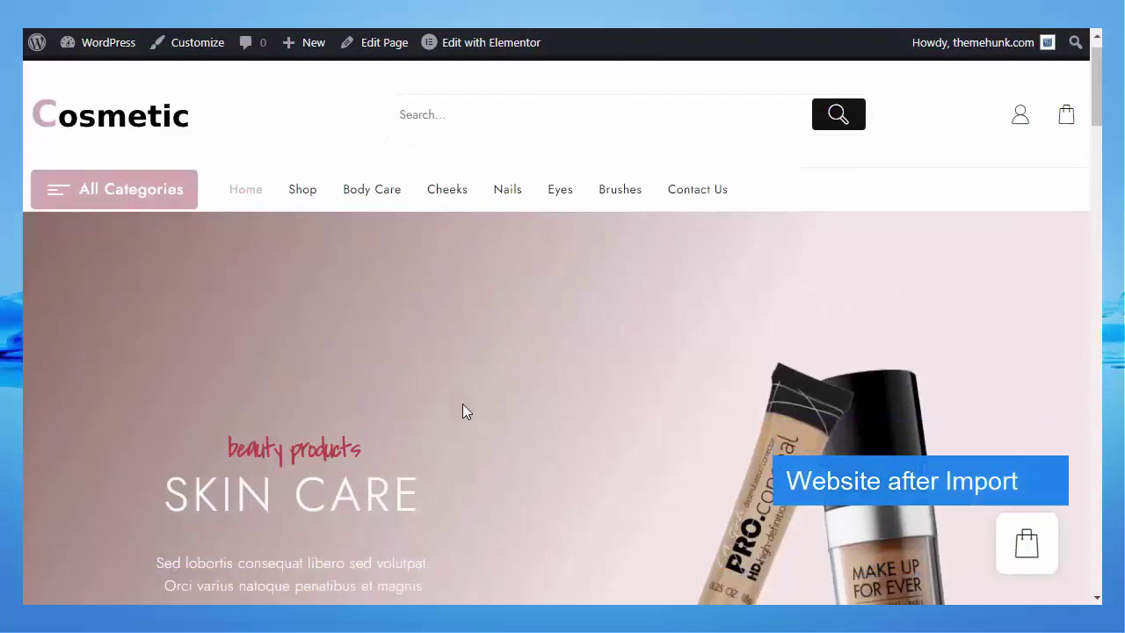
scroll(464, 407, down, 4)
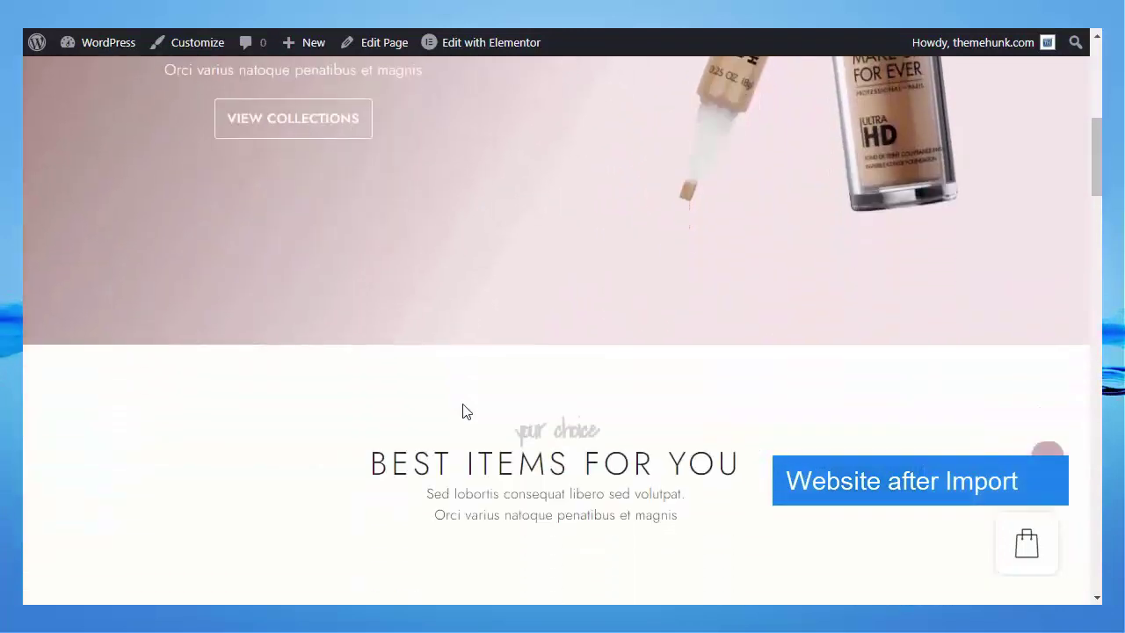
scroll(464, 407, down, 5)
scroll(464, 407, down, 8)
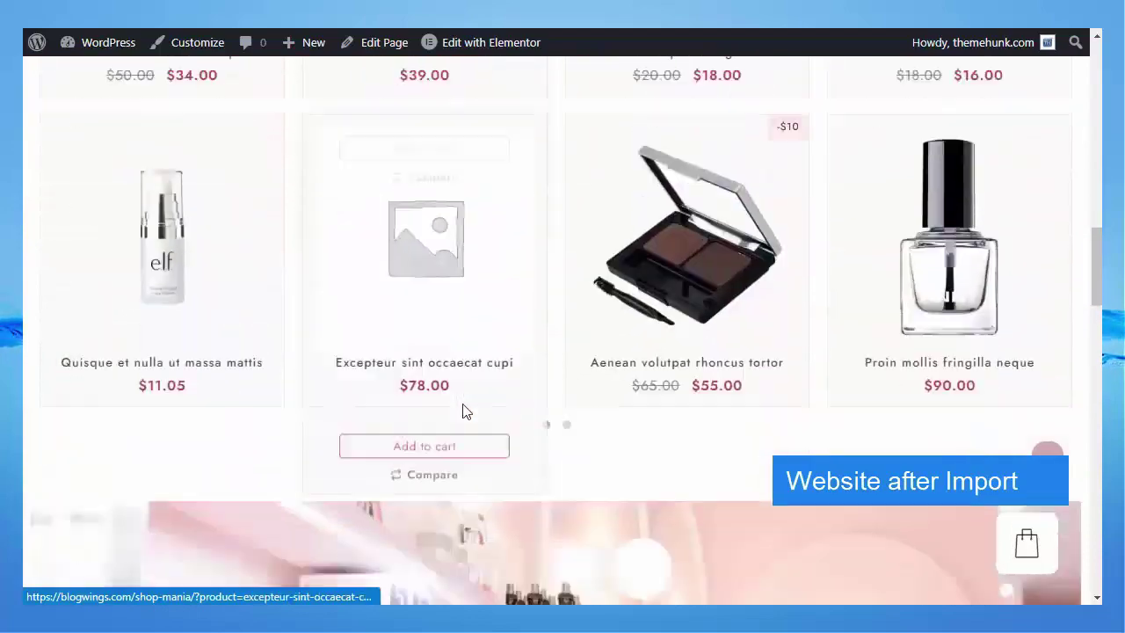
scroll(466, 411, down, 8)
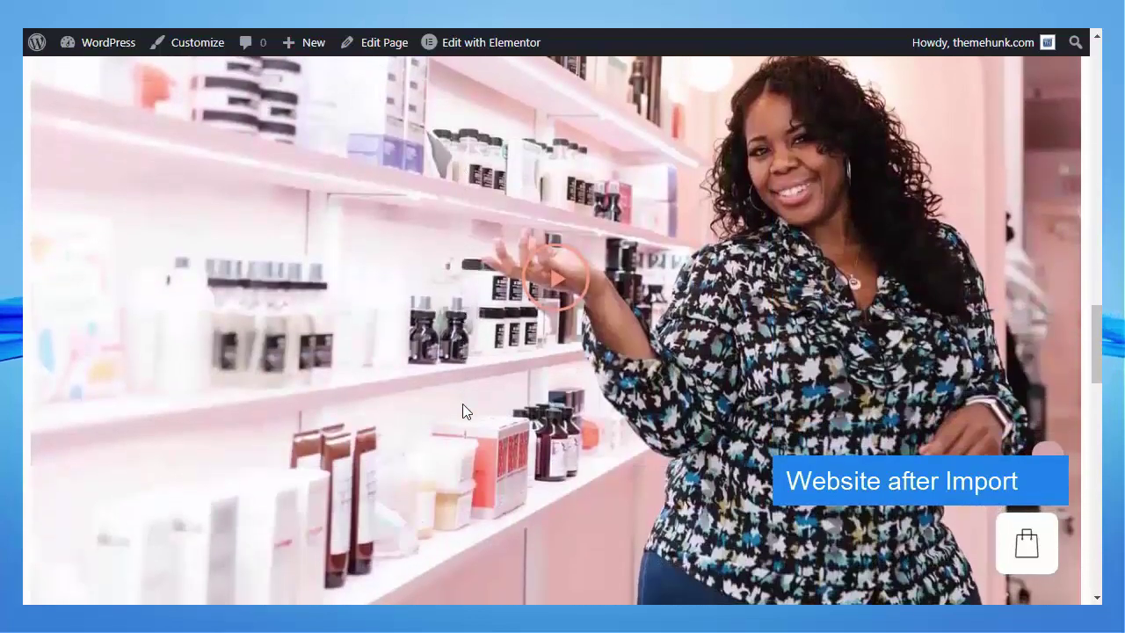
scroll(465, 412, down, 10)
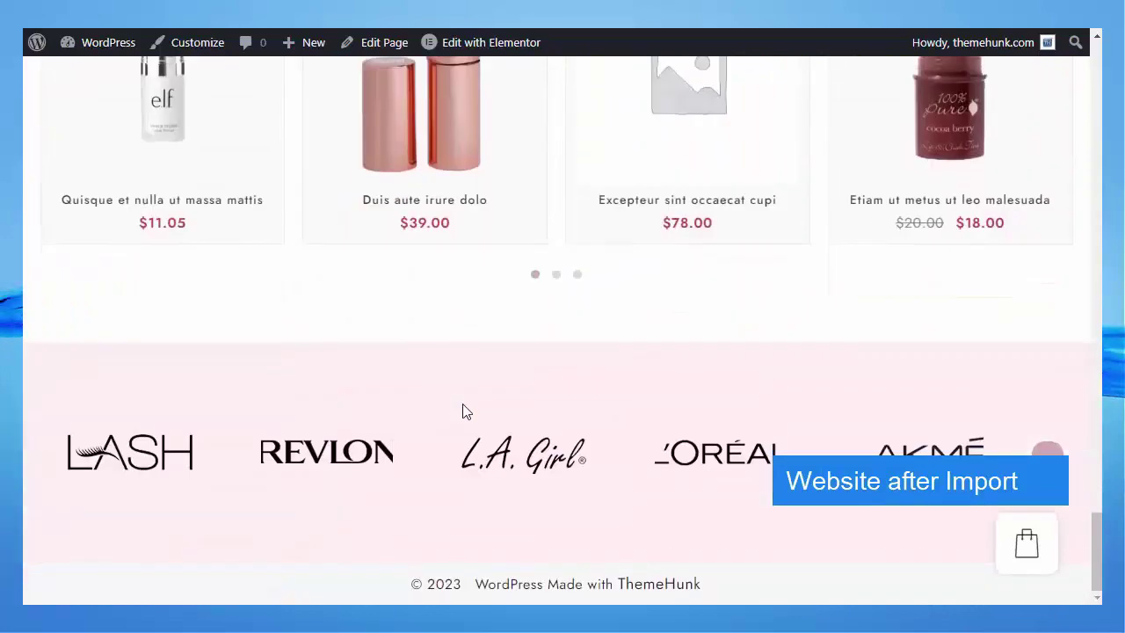
key(Home)
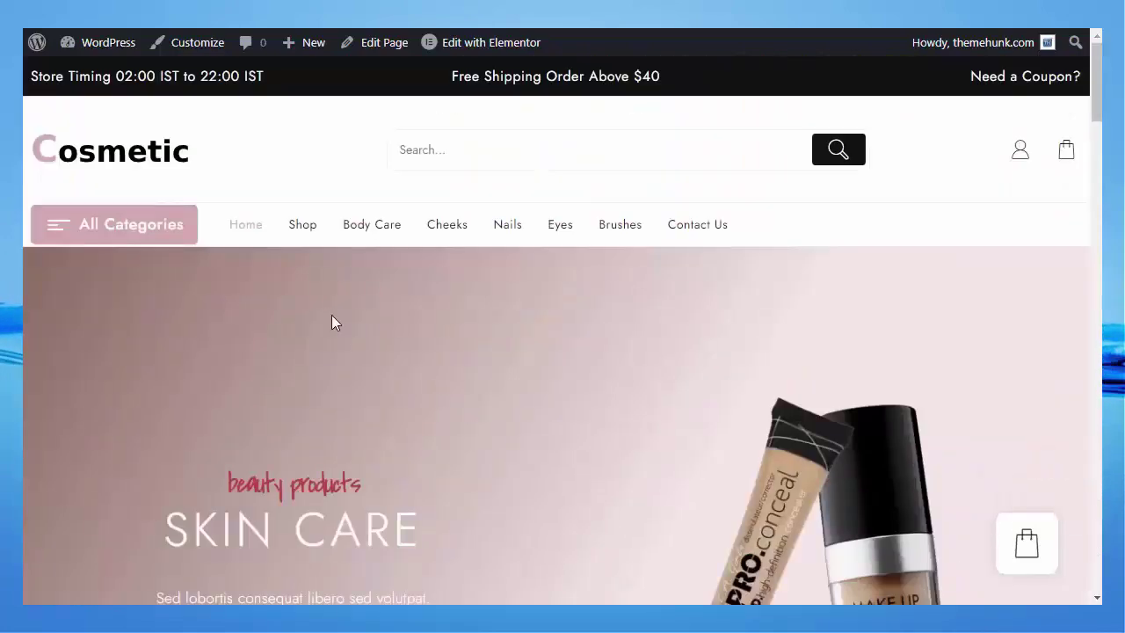
Step: Open the site customizer and review the Site Identity settings, from the logo down to the site icon
click(187, 54)
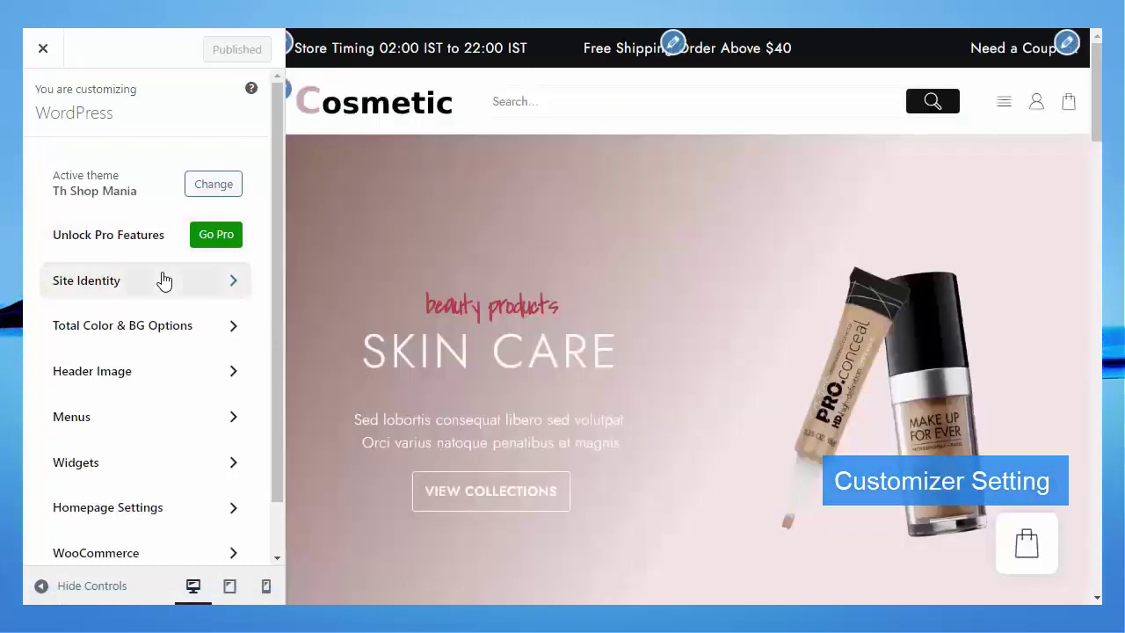
click(152, 285)
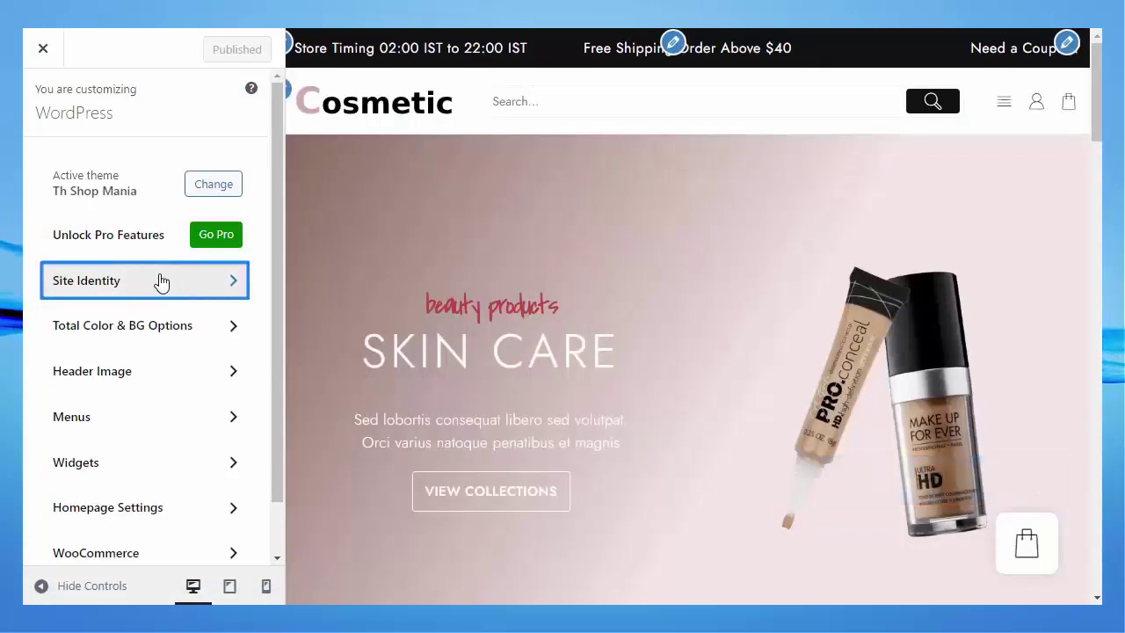
click(161, 280)
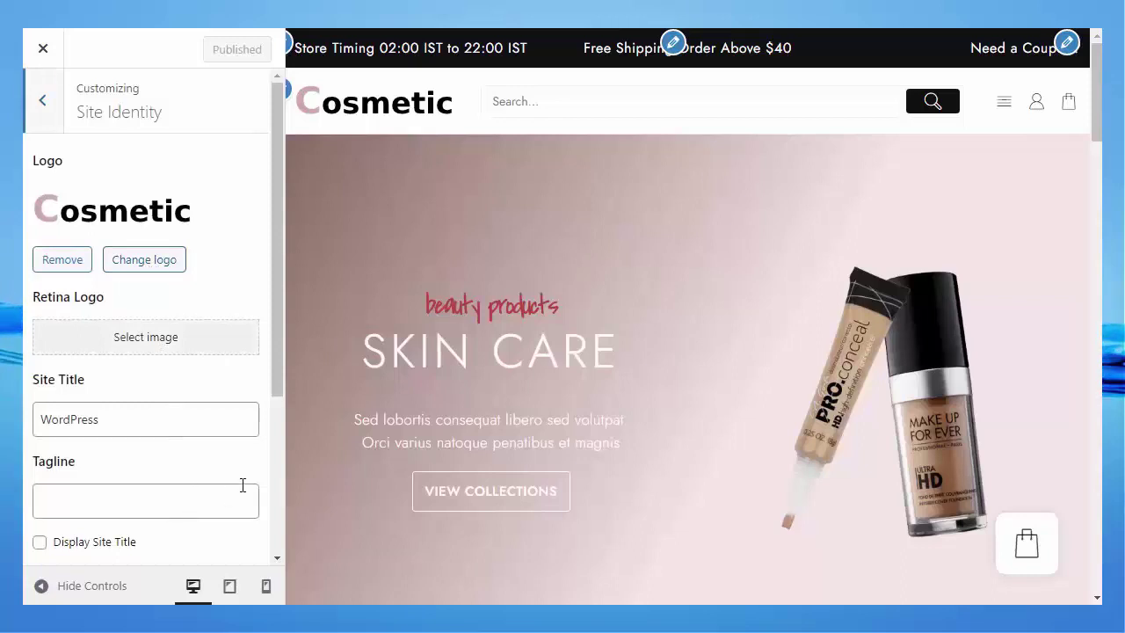
drag(277, 392, 273, 541)
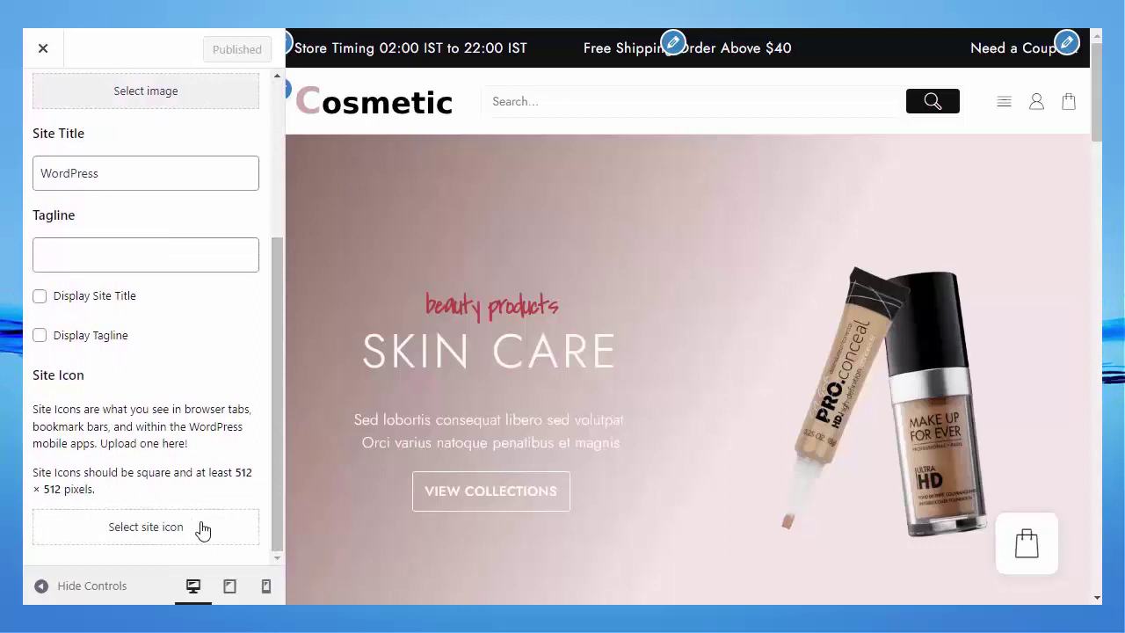
drag(278, 505, 273, 289)
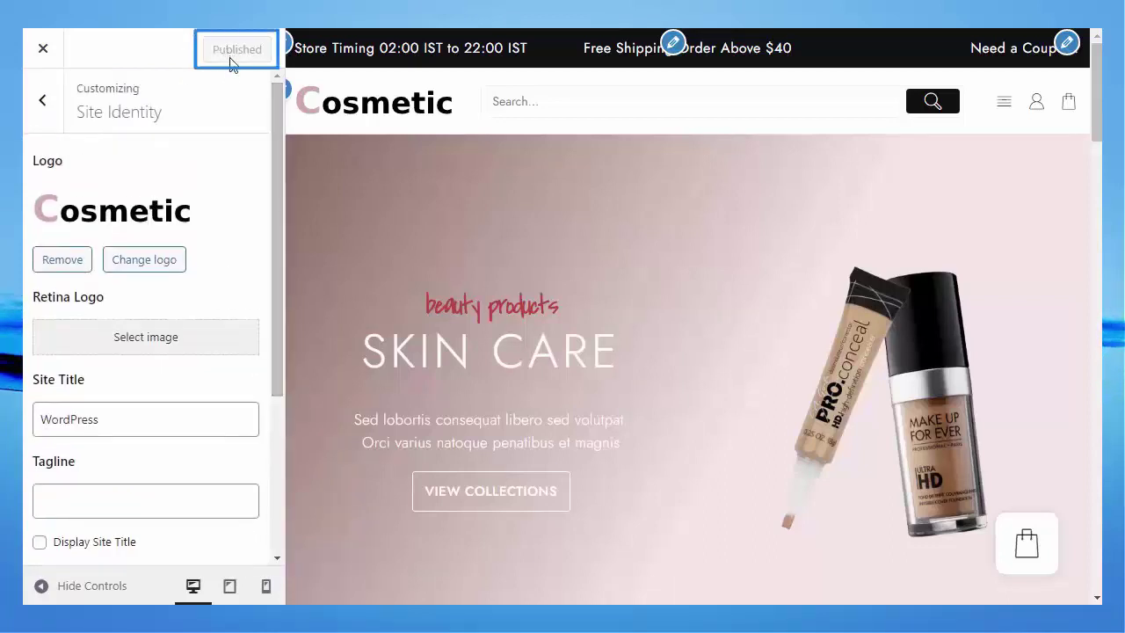
click(56, 112)
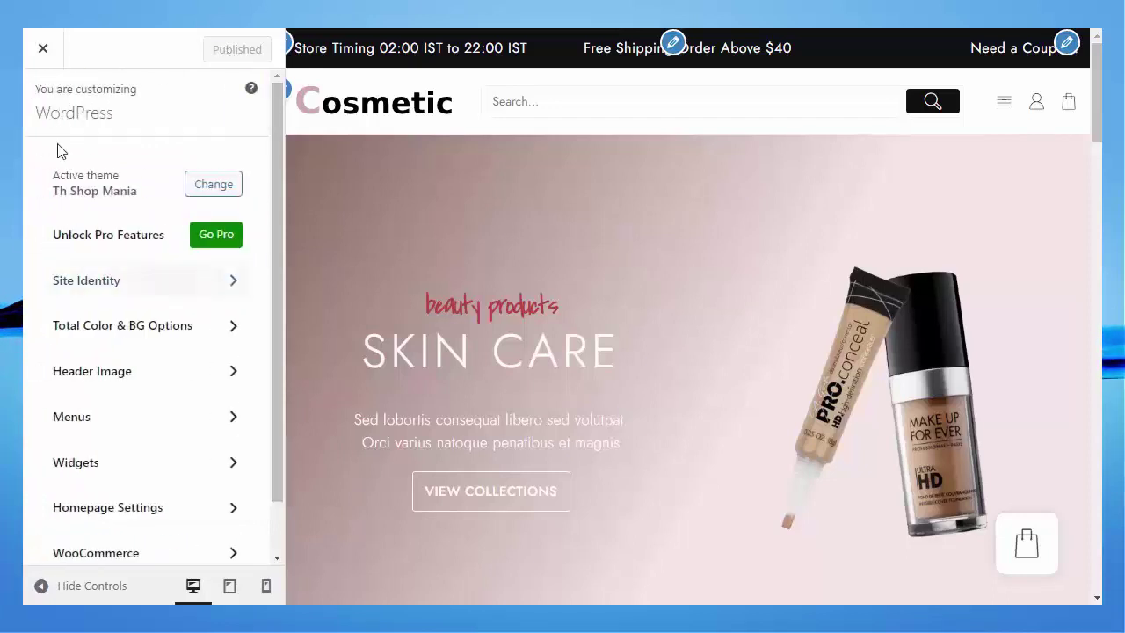
Step: Review the Global Colors settings under Total Color & BG Options and the Header Image settings
click(120, 335)
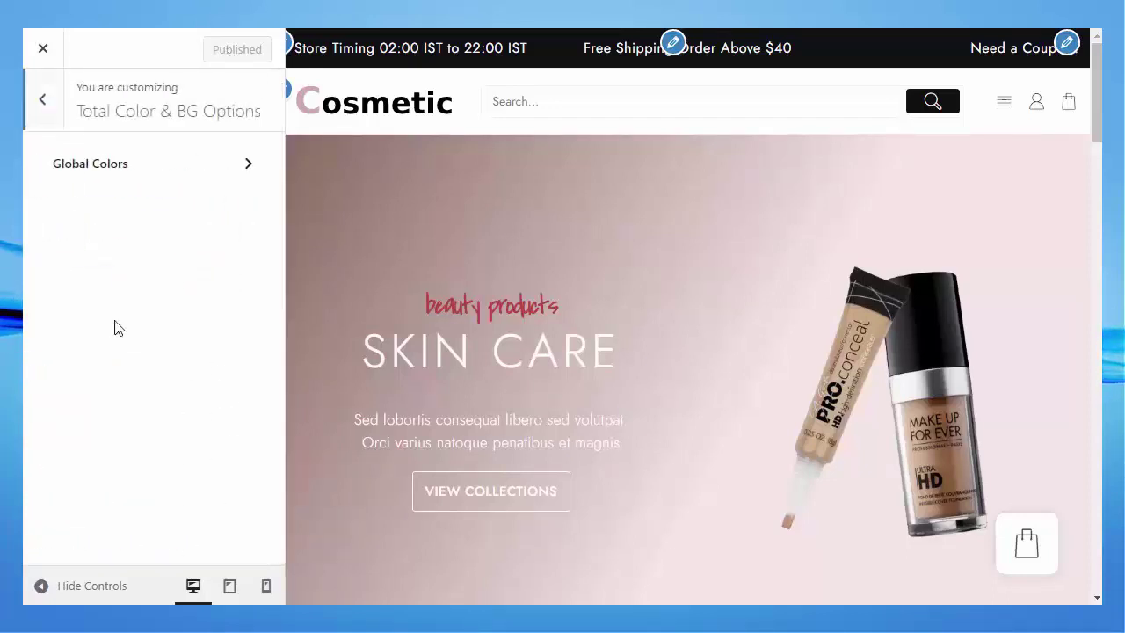
click(134, 167)
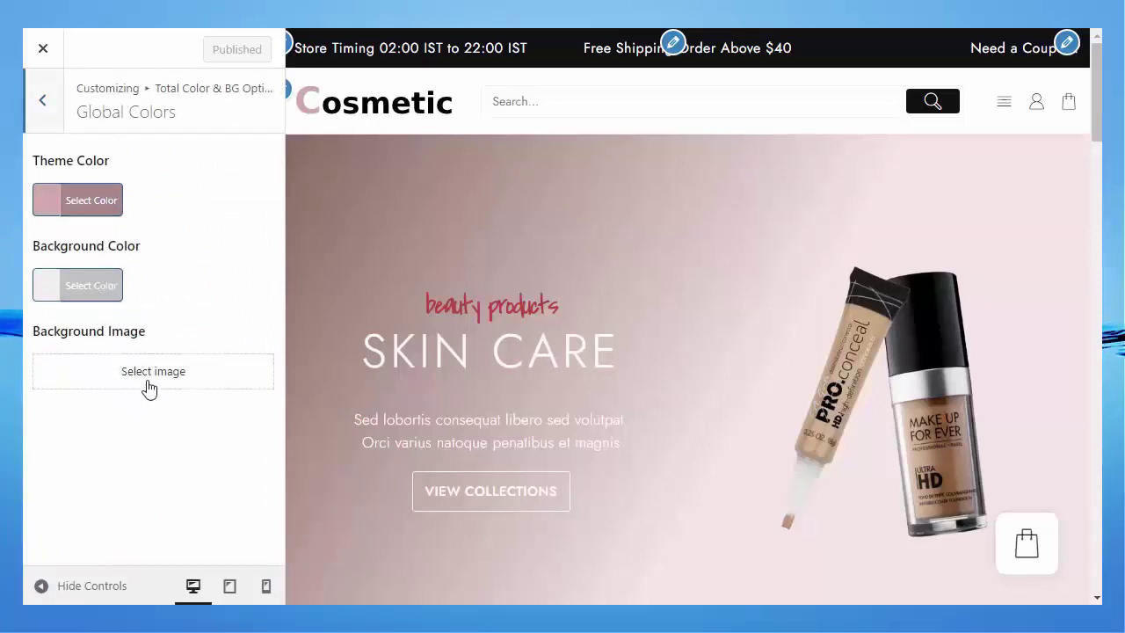
click(50, 114)
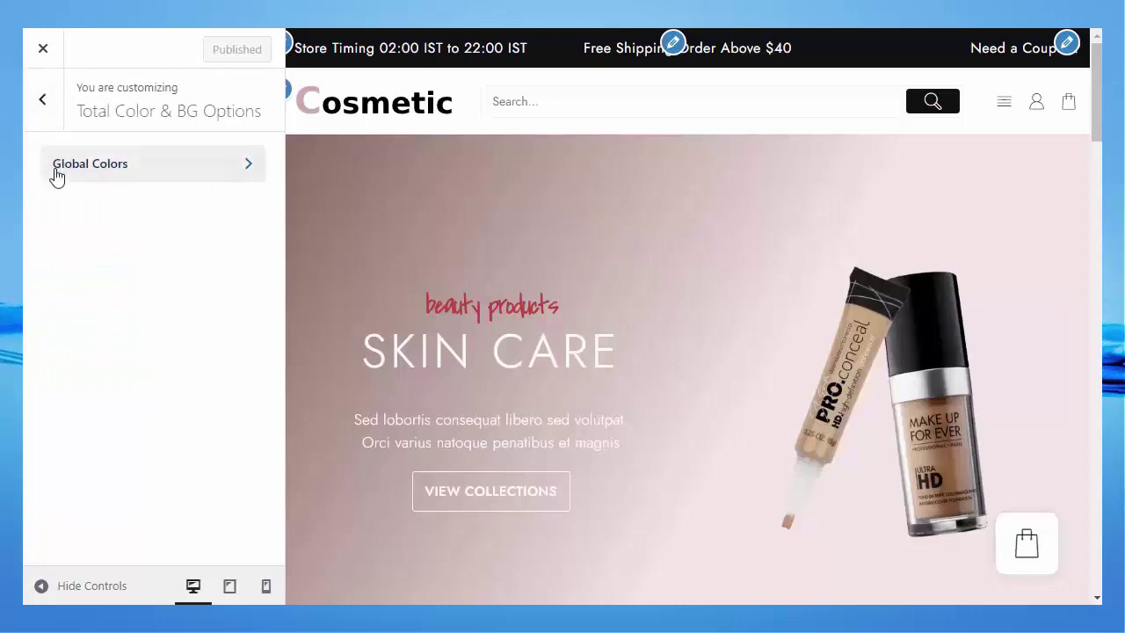
click(44, 114)
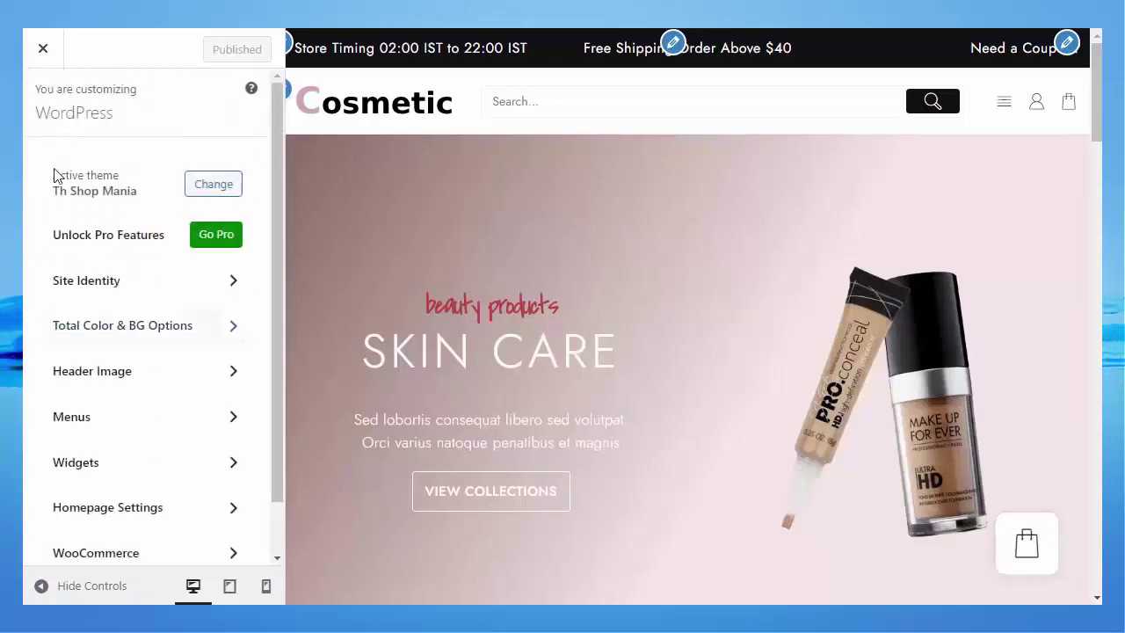
click(121, 385)
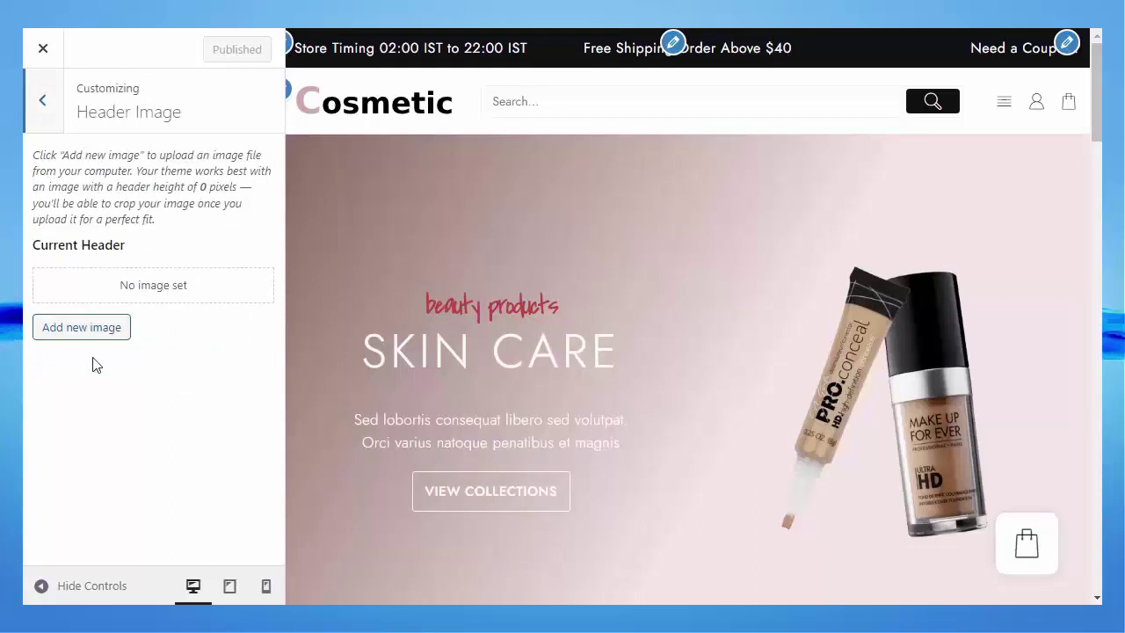
click(40, 100)
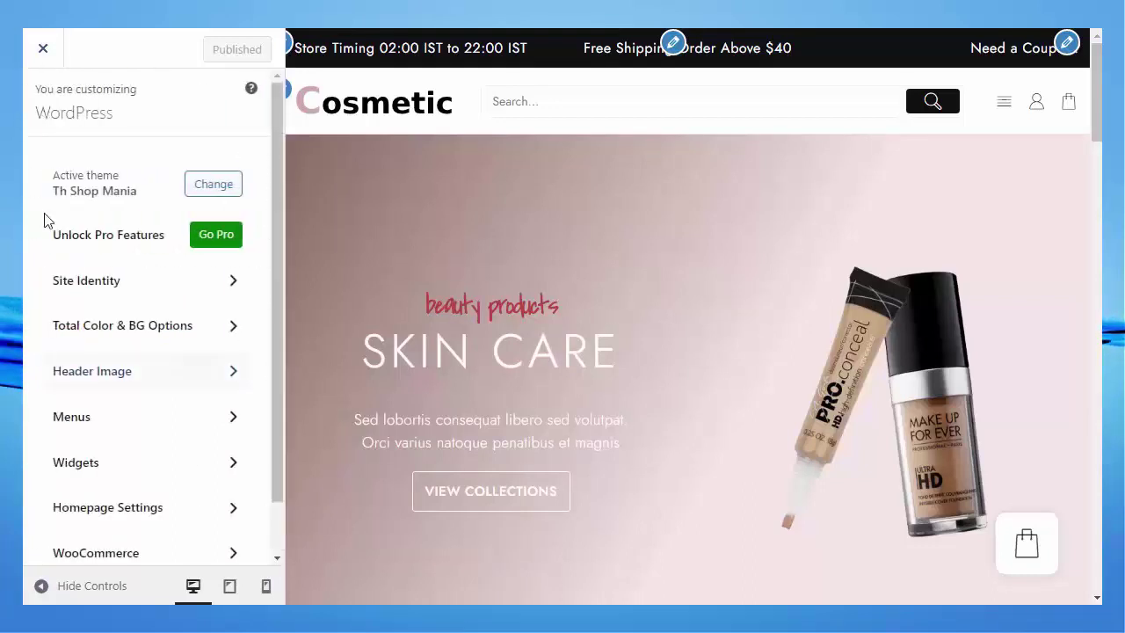
Step: Review the customizer's Menus settings and the items of Menu 1
click(105, 419)
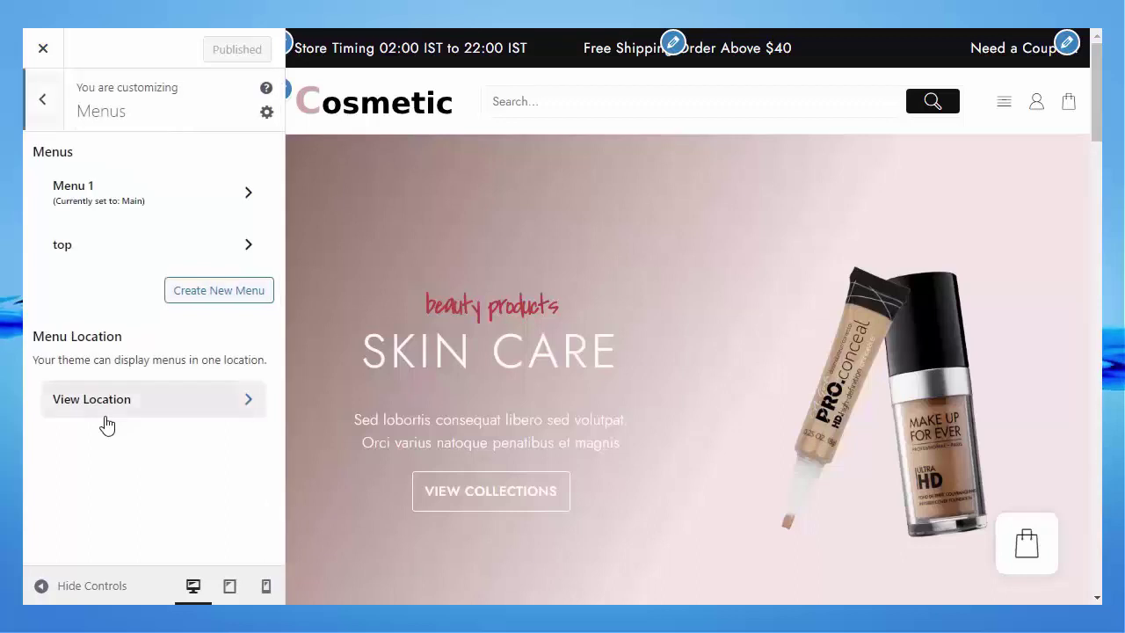
click(180, 194)
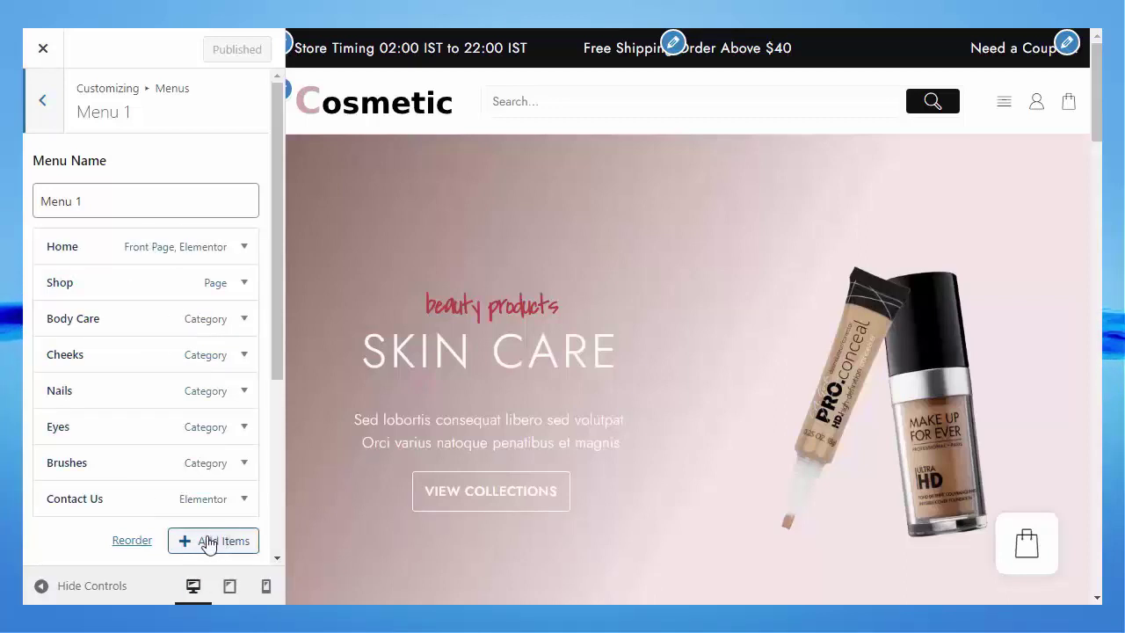
click(48, 116)
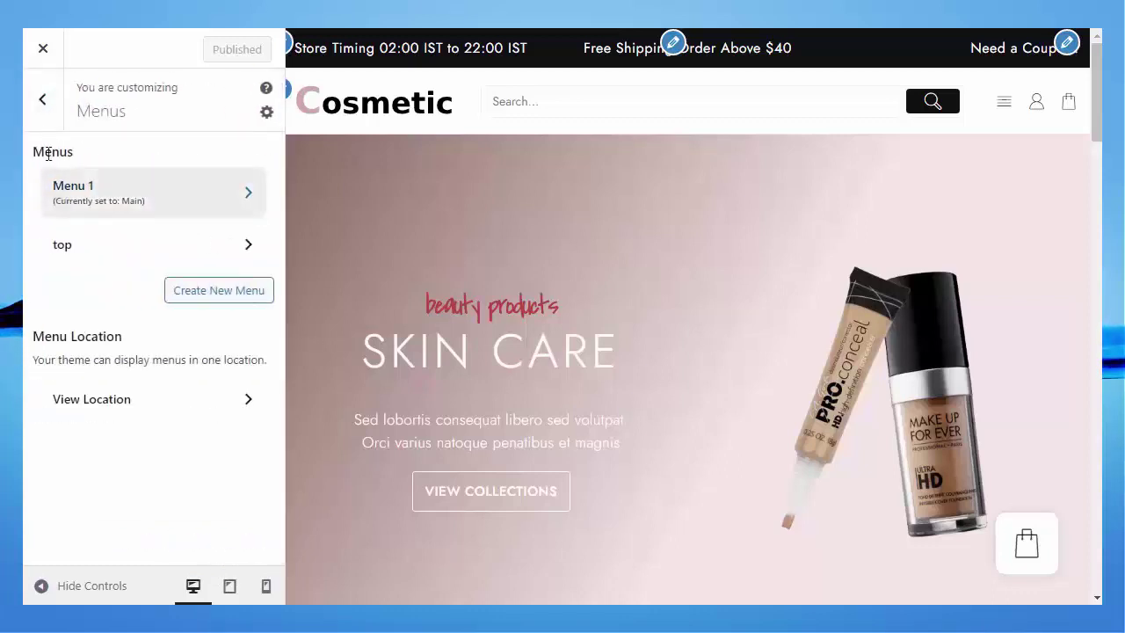
click(44, 101)
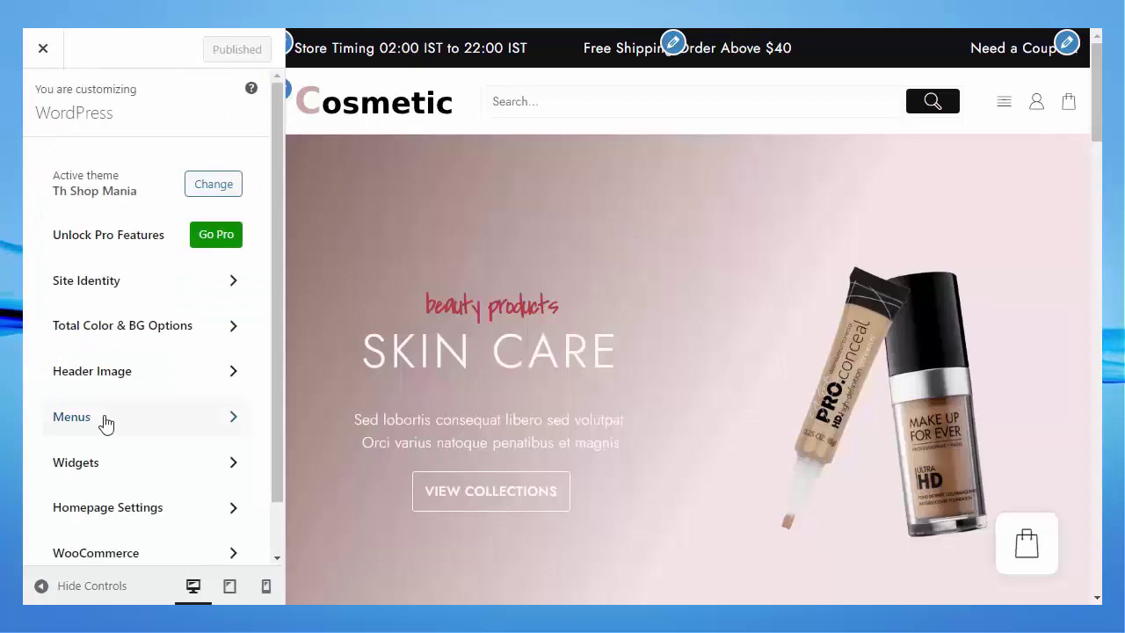
Step: Review the customizer's Widgets settings and look into the Above Header Widget area
click(191, 474)
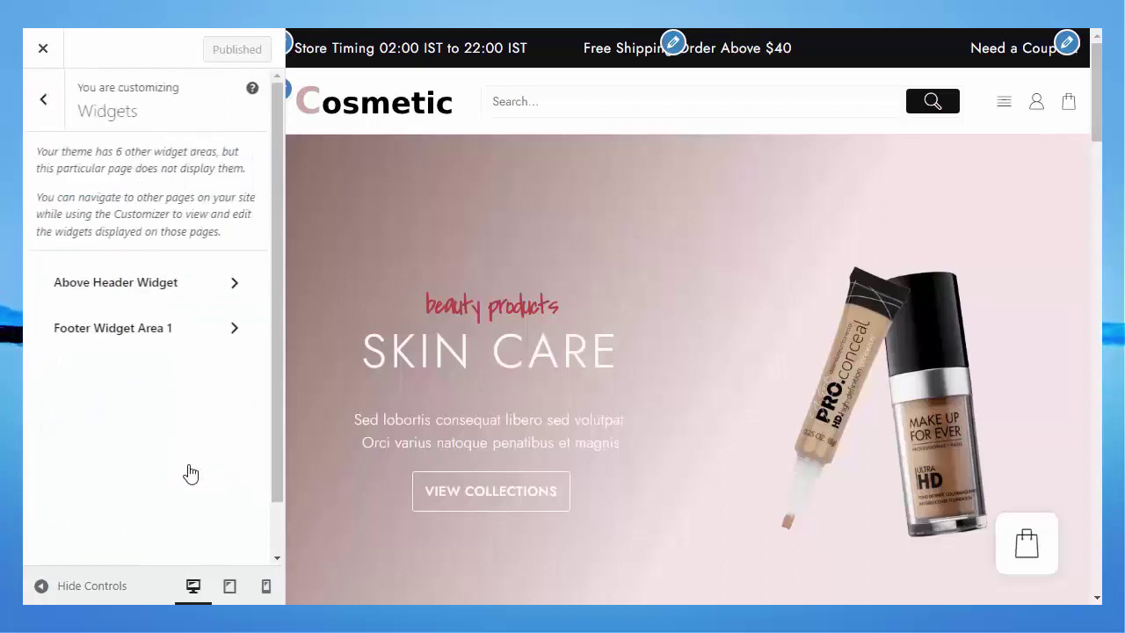
click(203, 291)
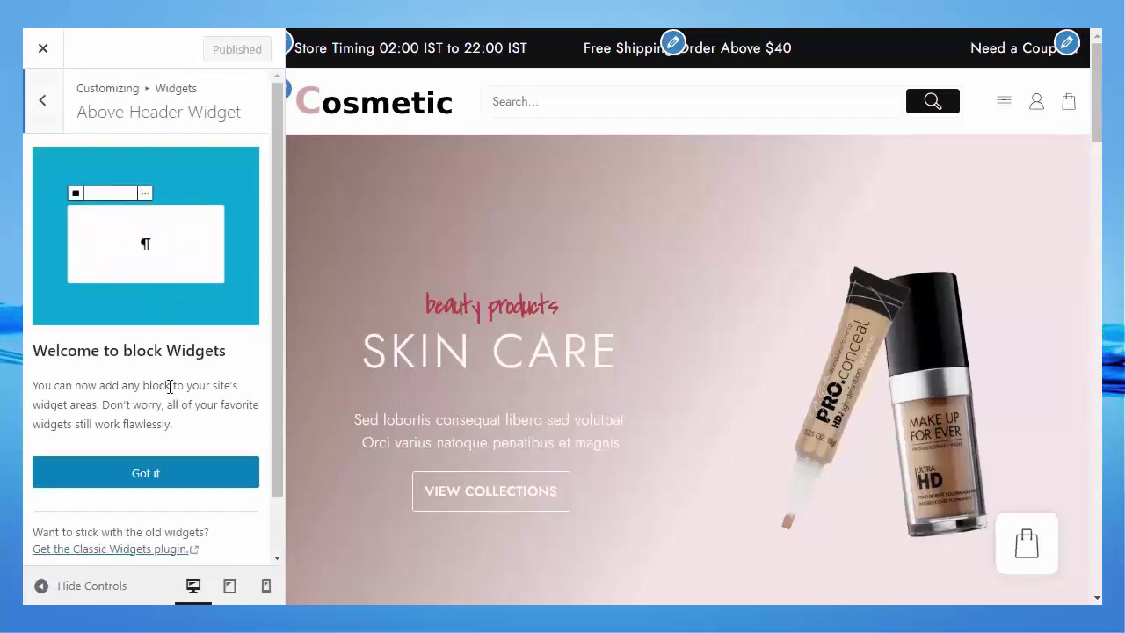
click(45, 127)
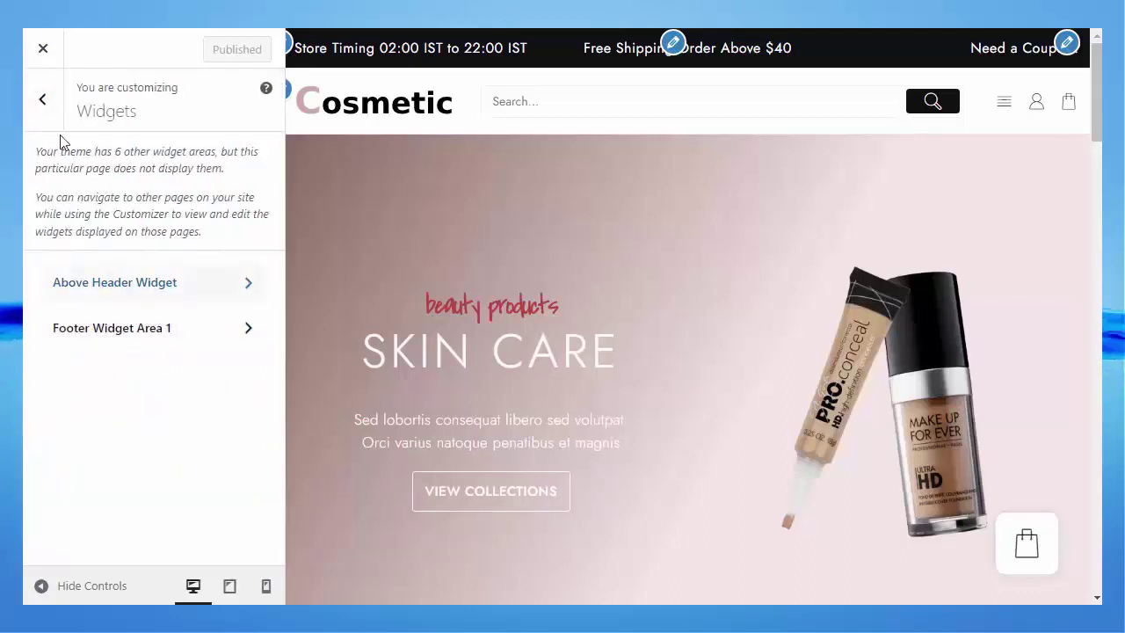
click(51, 124)
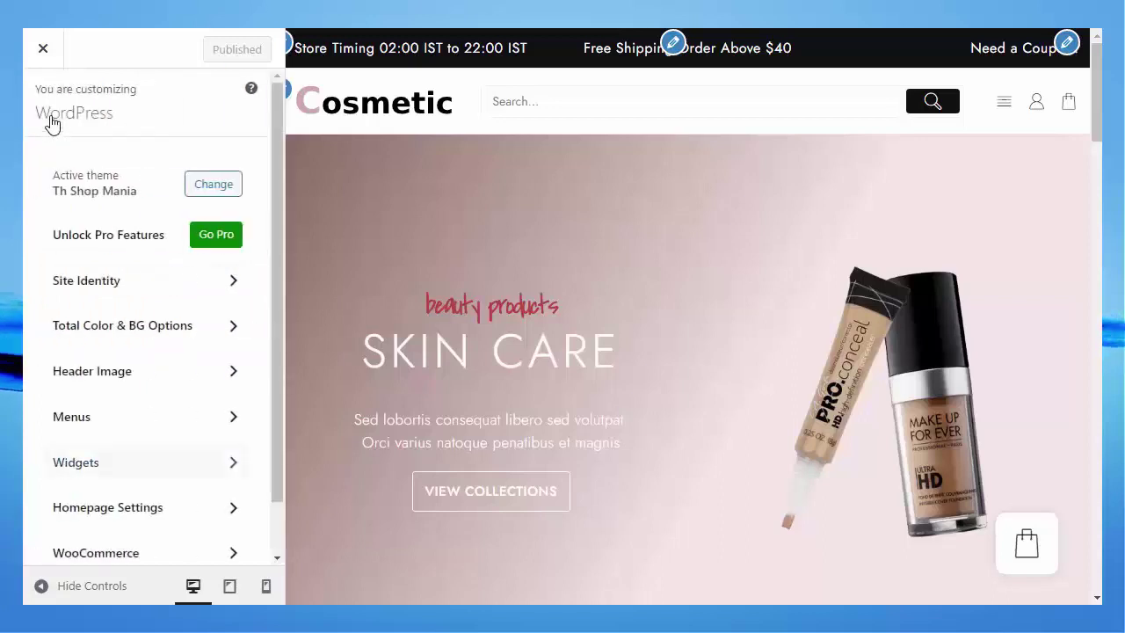
Step: Review the Homepage Settings, including the homepage display, Homepage and Posts Page options
click(171, 521)
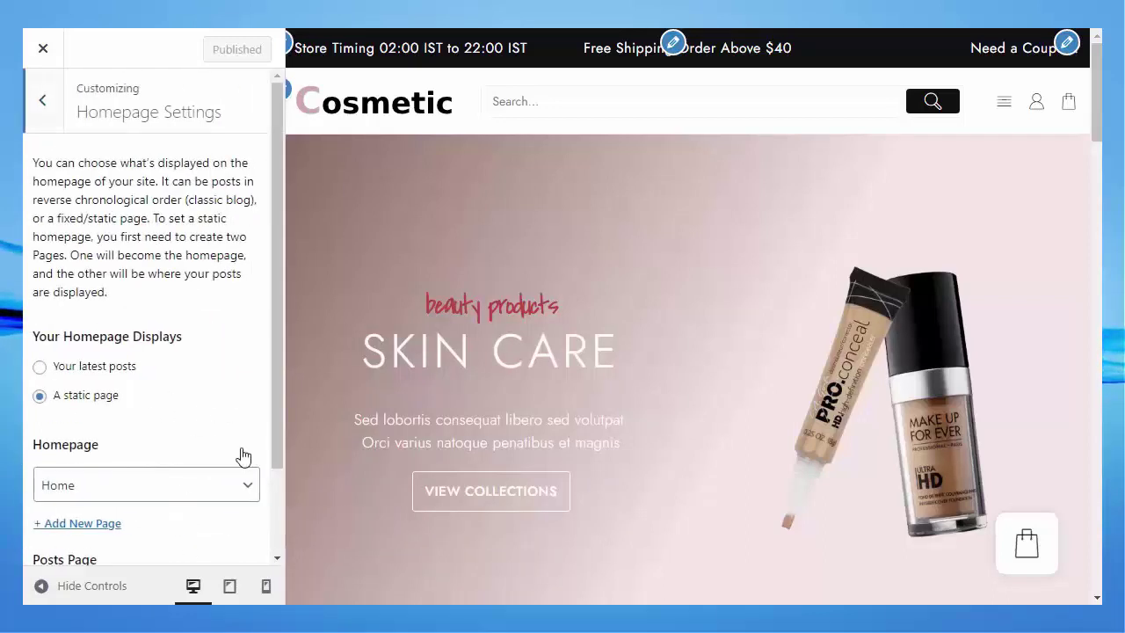
drag(277, 432, 279, 519)
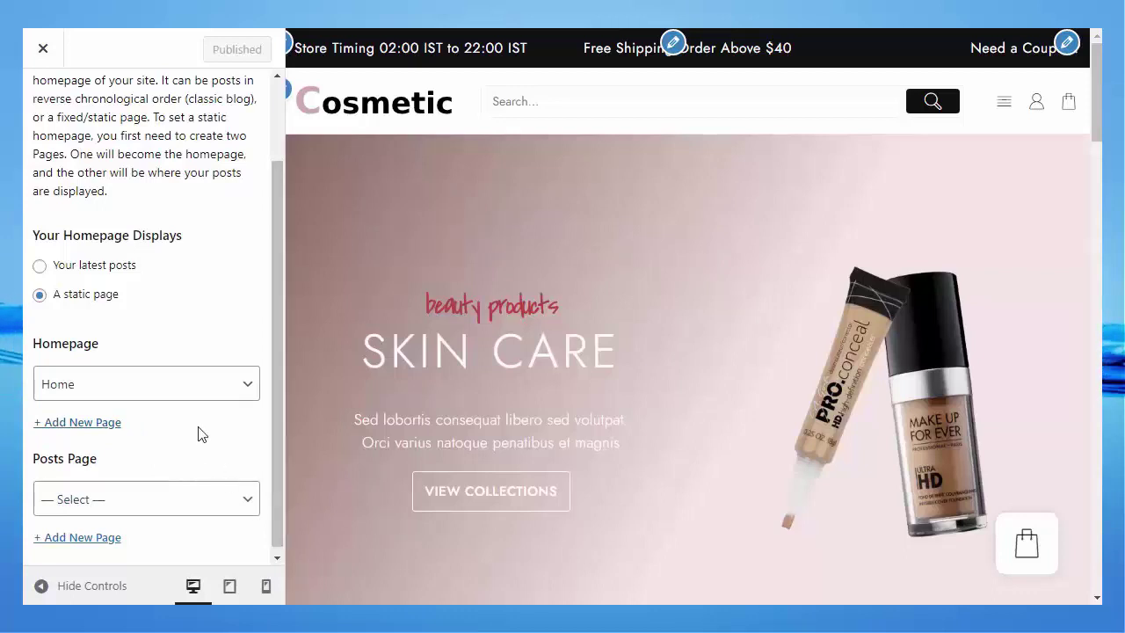
drag(273, 176, 272, 96)
click(41, 101)
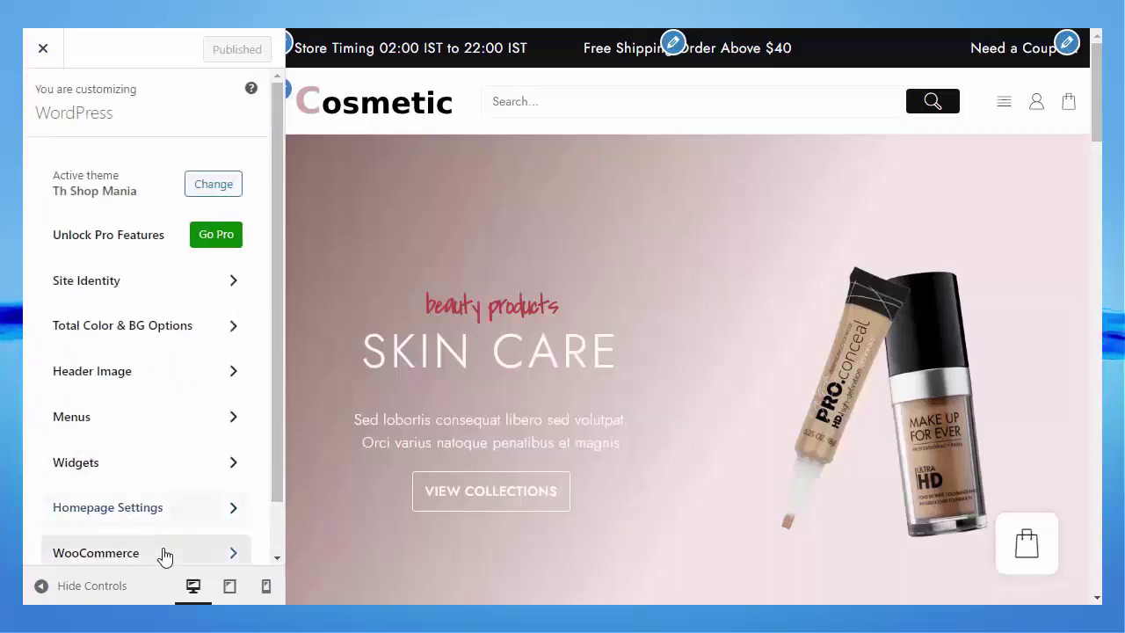
Step: Enable the Force to disable sidebar in product page option in WooCommerce's Single Product settings
click(166, 555)
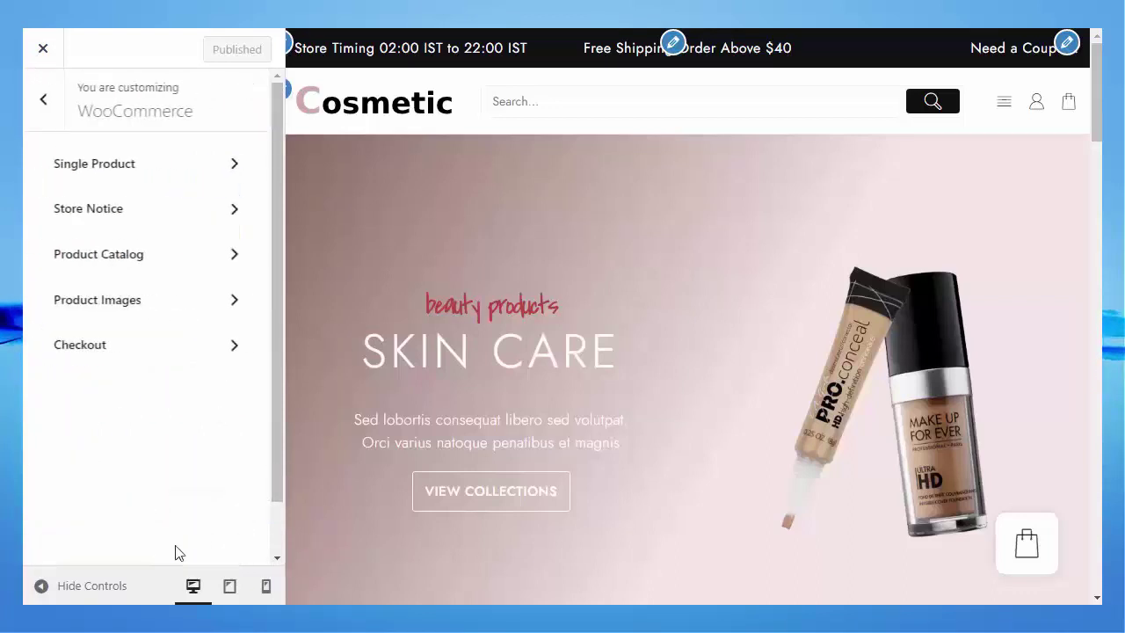
click(130, 167)
click(40, 160)
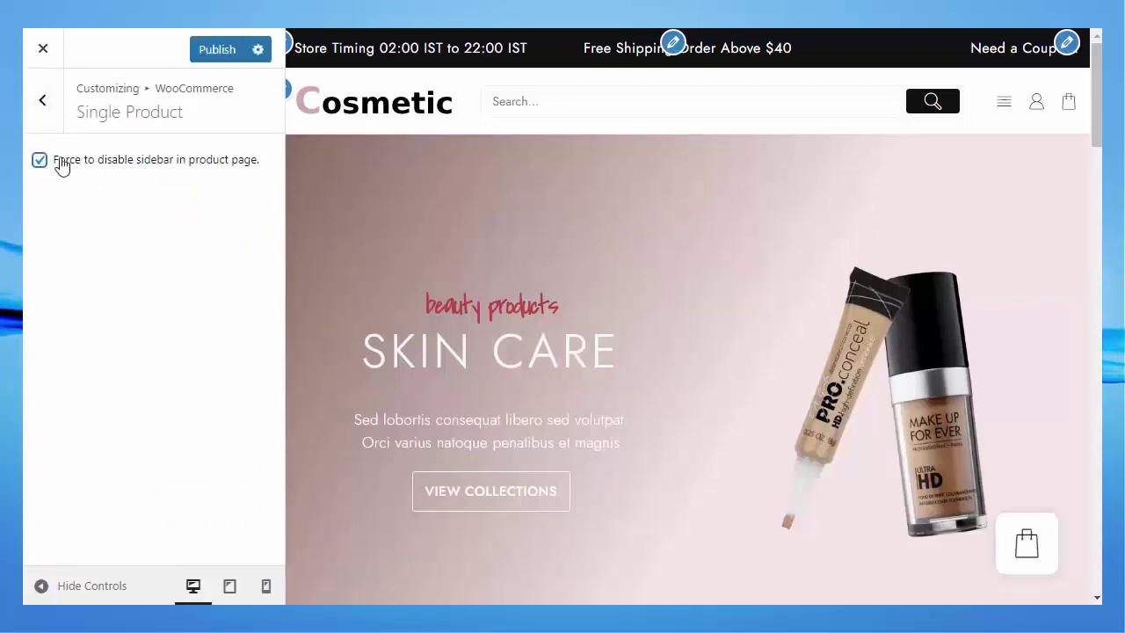
click(50, 111)
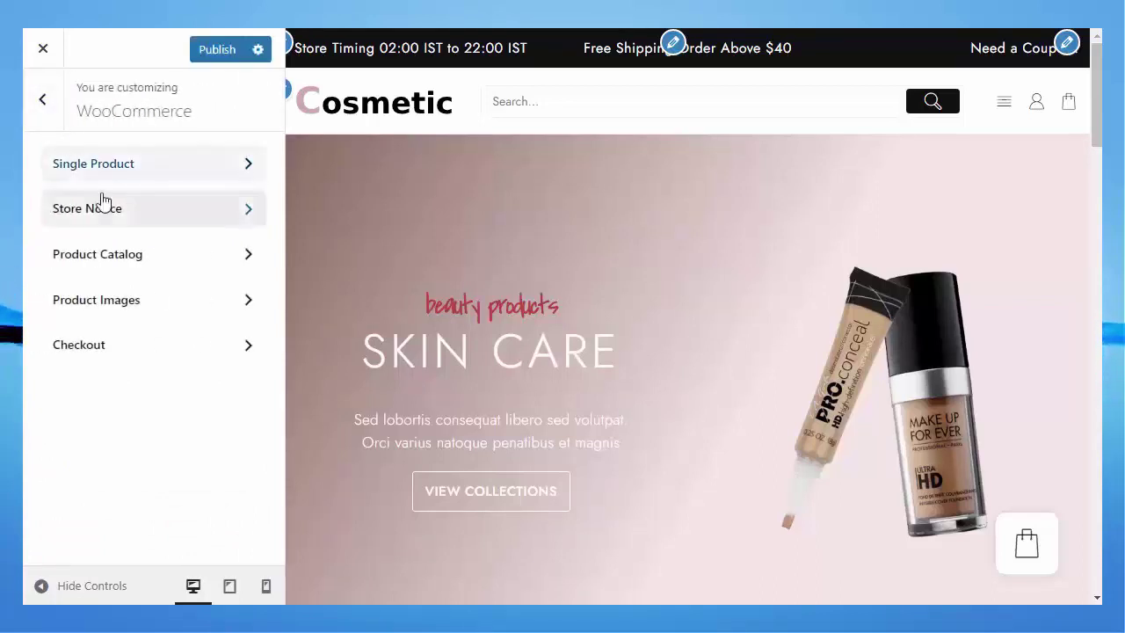
Step: Review the WooCommerce Store Notice and Product Catalog settings, including the Shop Page Display and Category Display choices, product sorting and row options
click(126, 221)
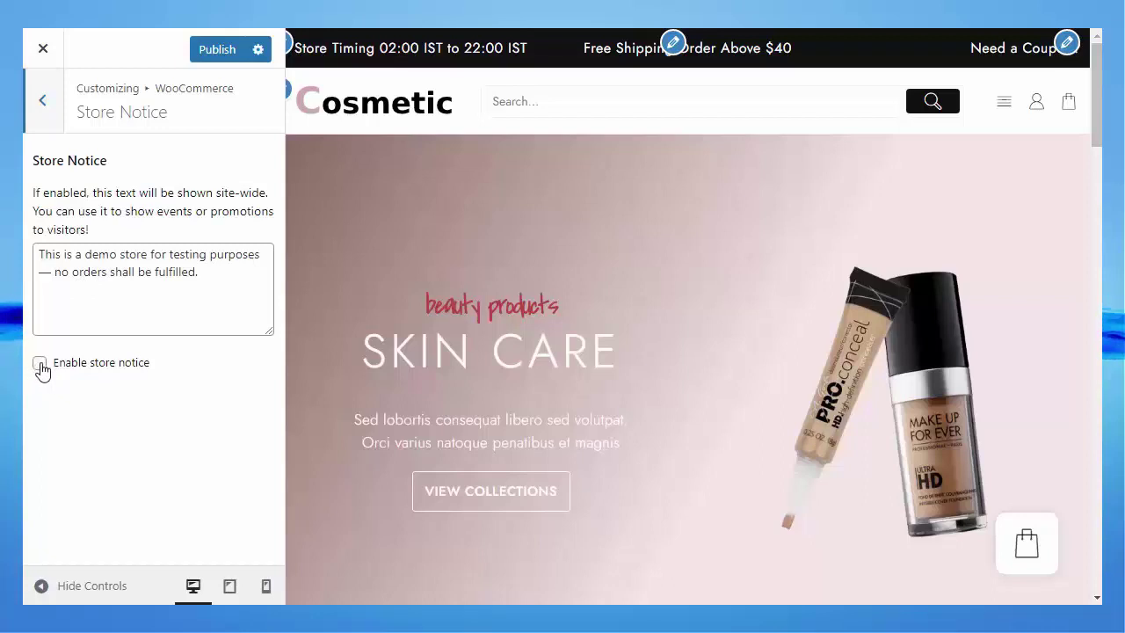
click(46, 104)
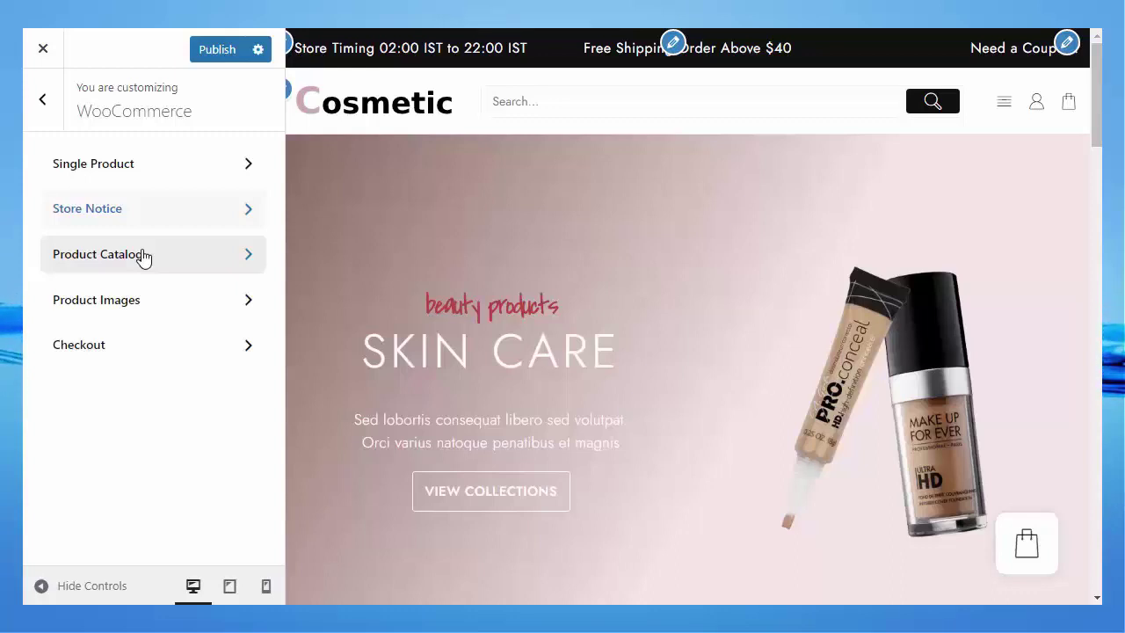
click(186, 266)
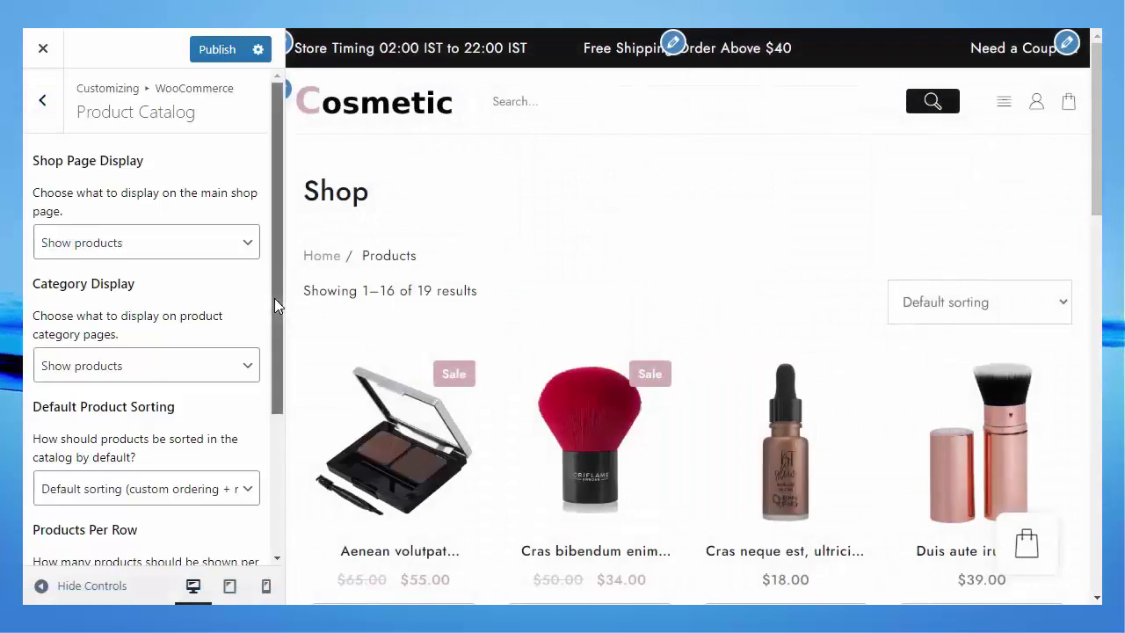
drag(275, 300, 278, 323)
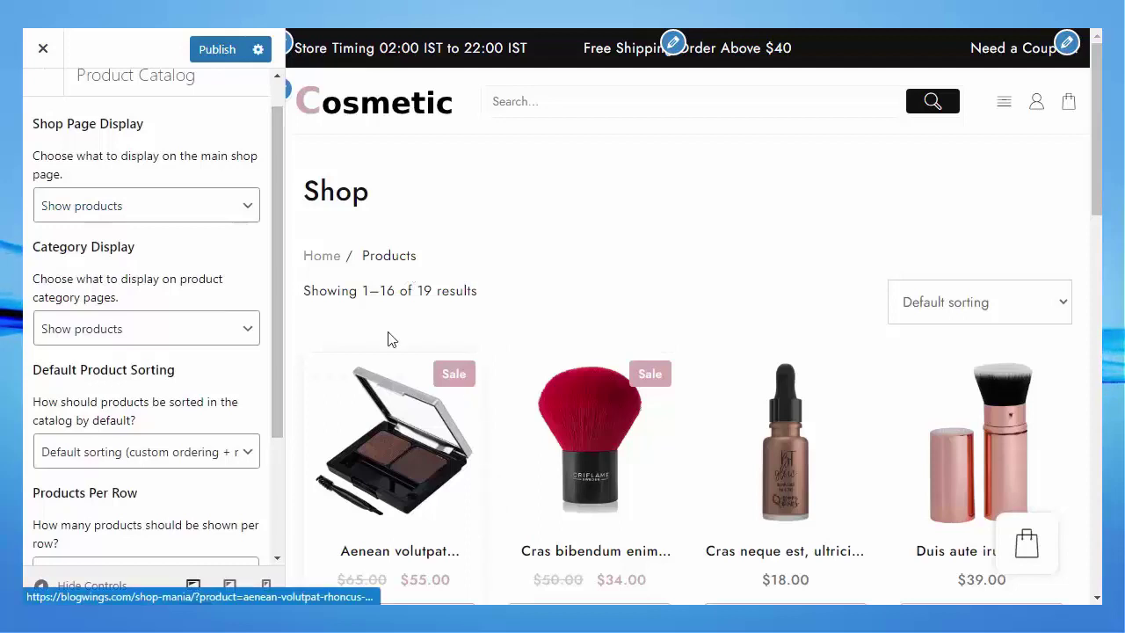
click(239, 216)
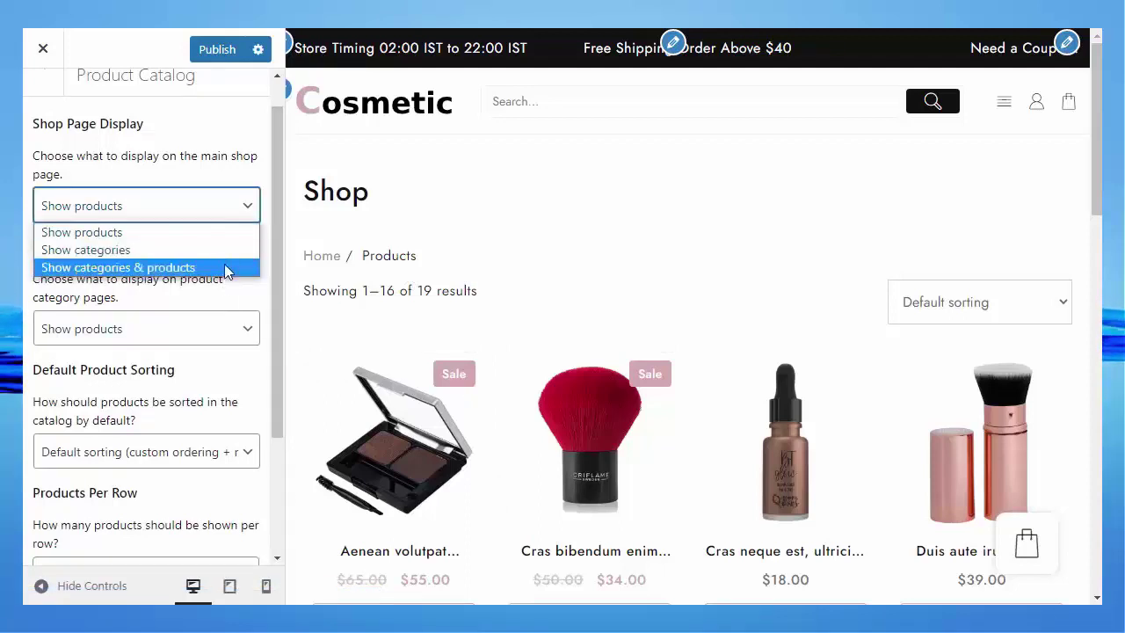
click(251, 214)
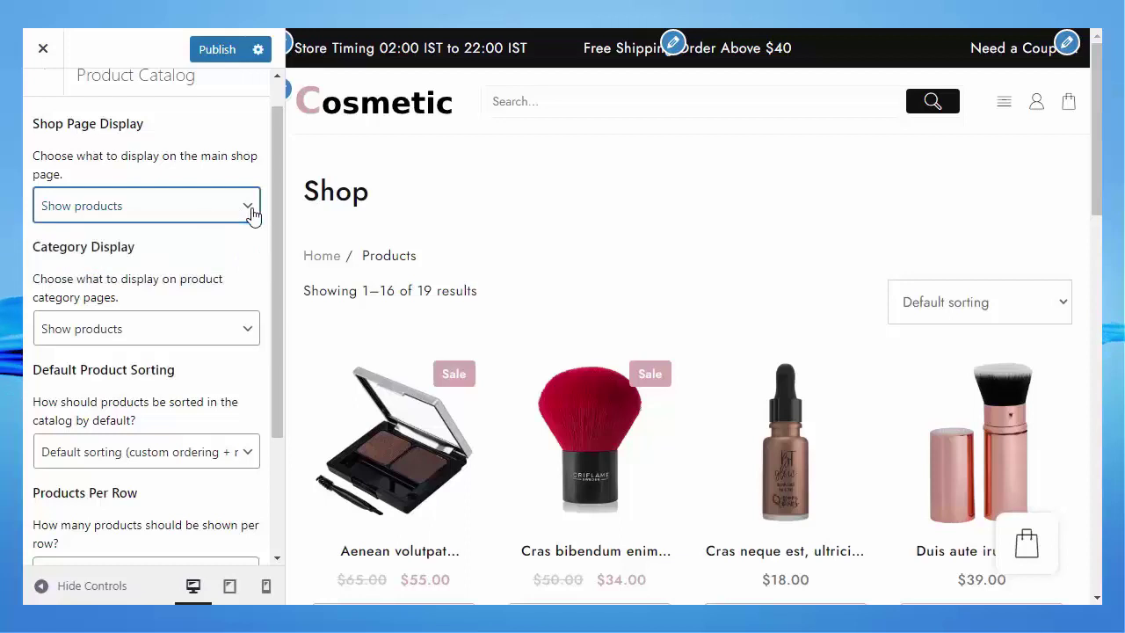
click(251, 332)
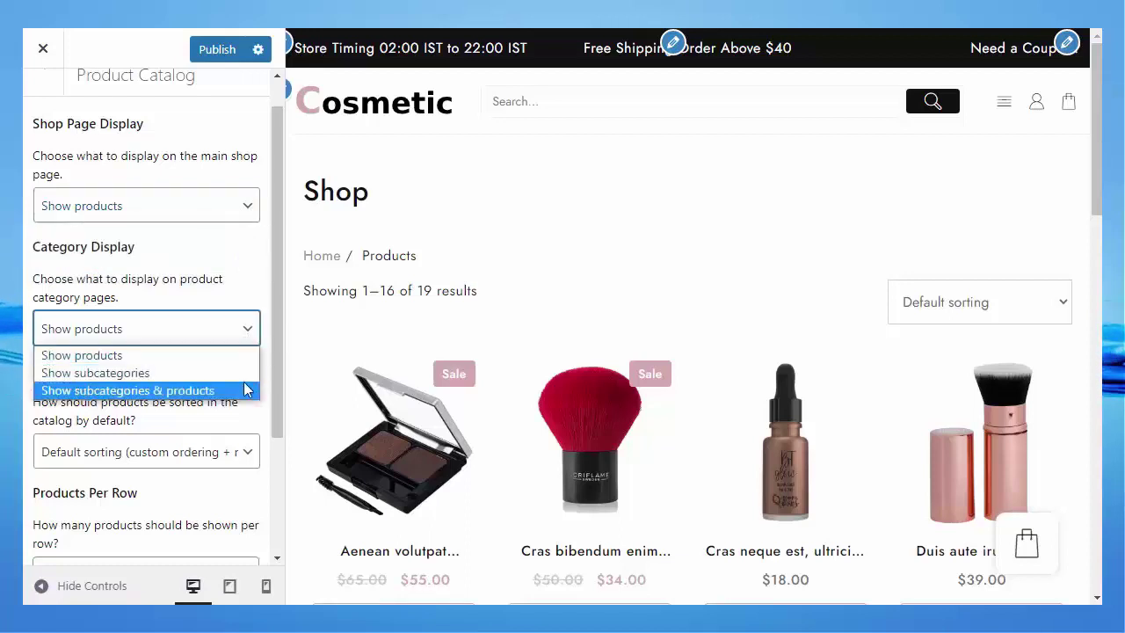
click(251, 332)
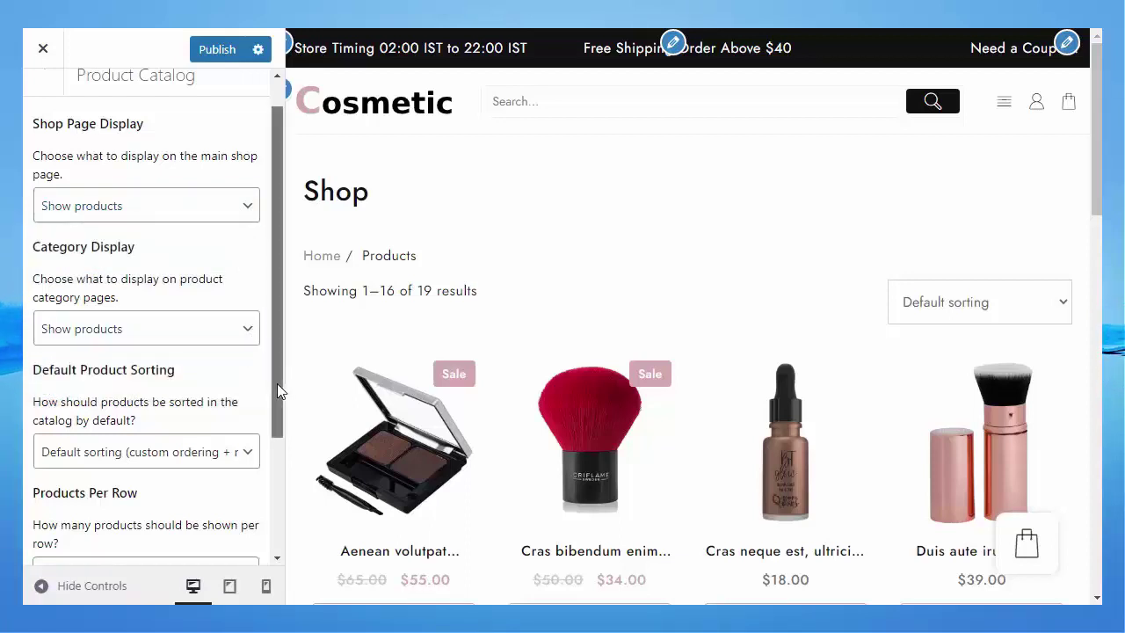
scroll(277, 405, down, 1)
drag(277, 410, 267, 498)
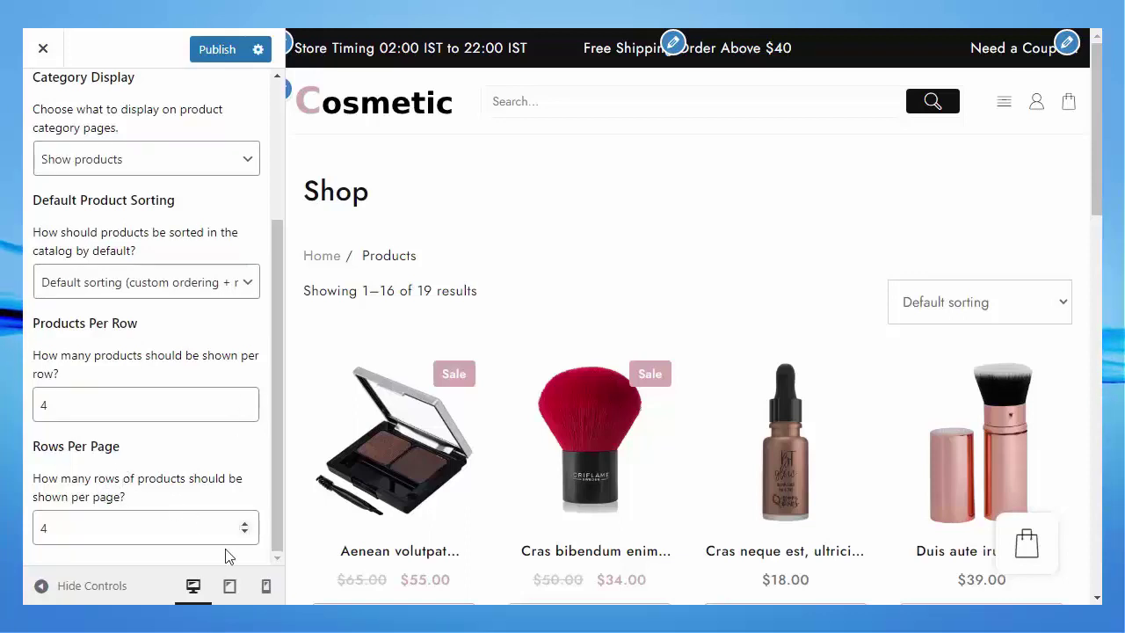
drag(273, 518, 261, 264)
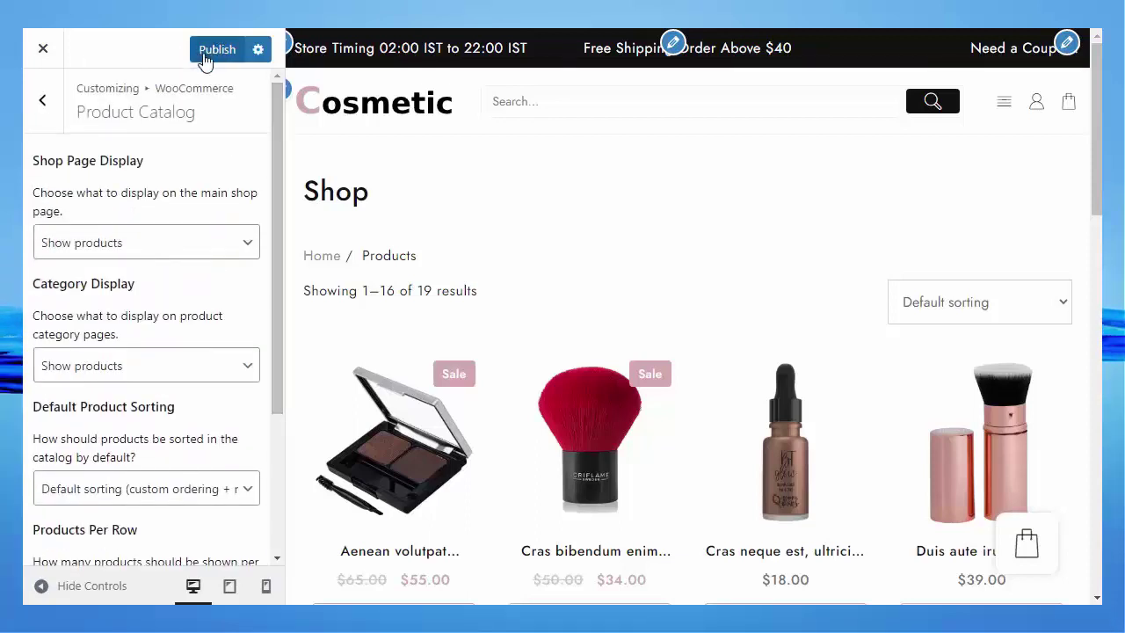
click(43, 100)
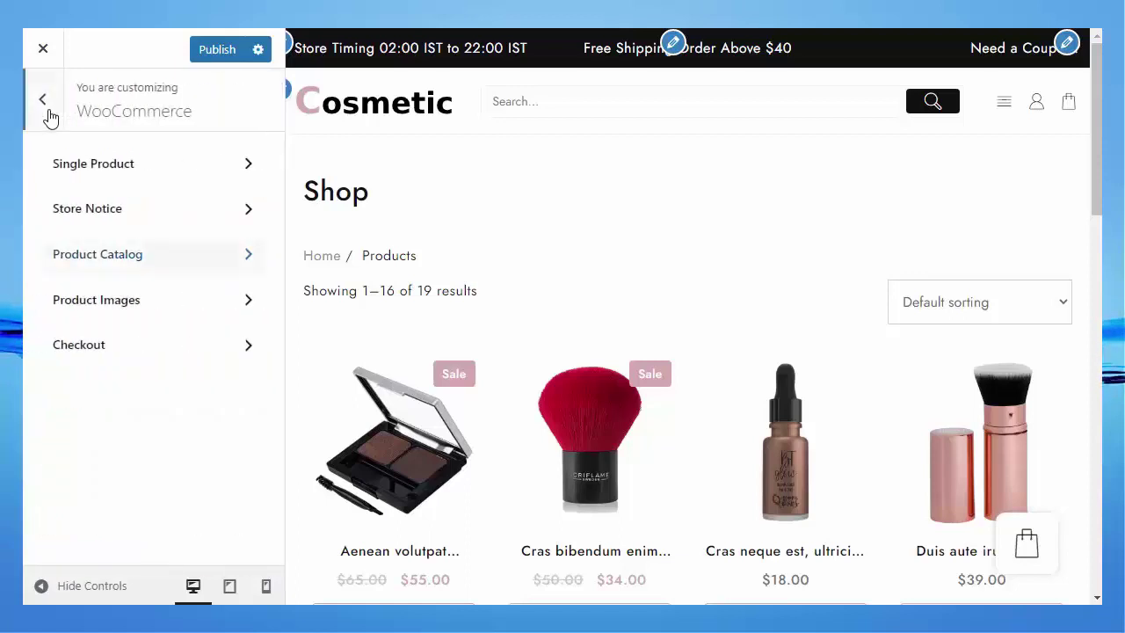
Step: Review the WooCommerce Product Images settings and the Checkout field options
click(127, 317)
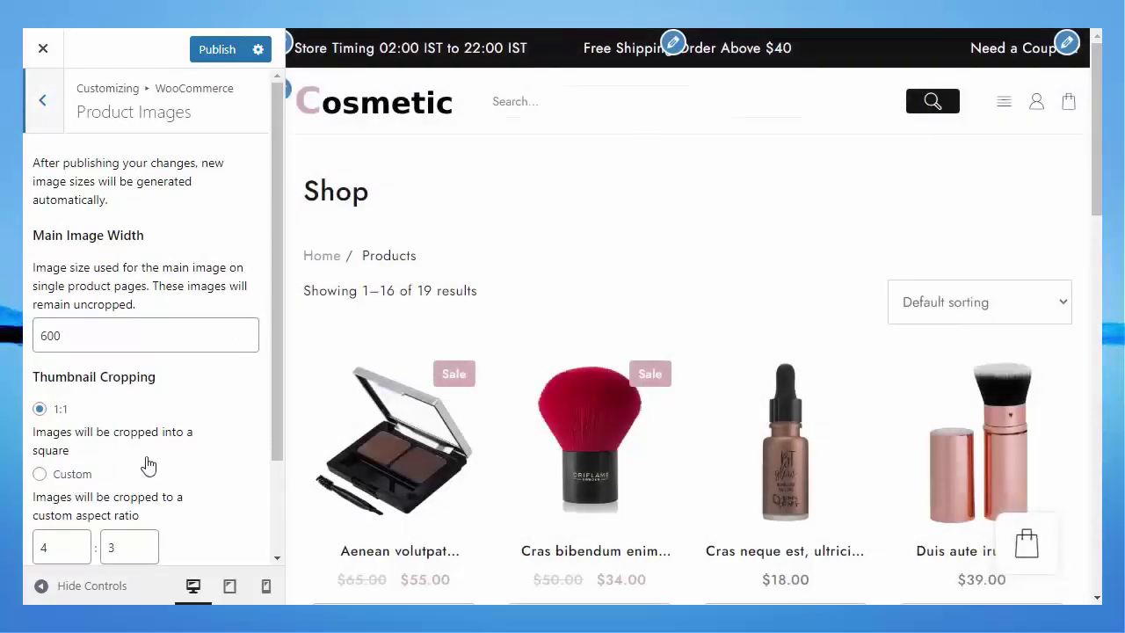
click(44, 119)
click(127, 350)
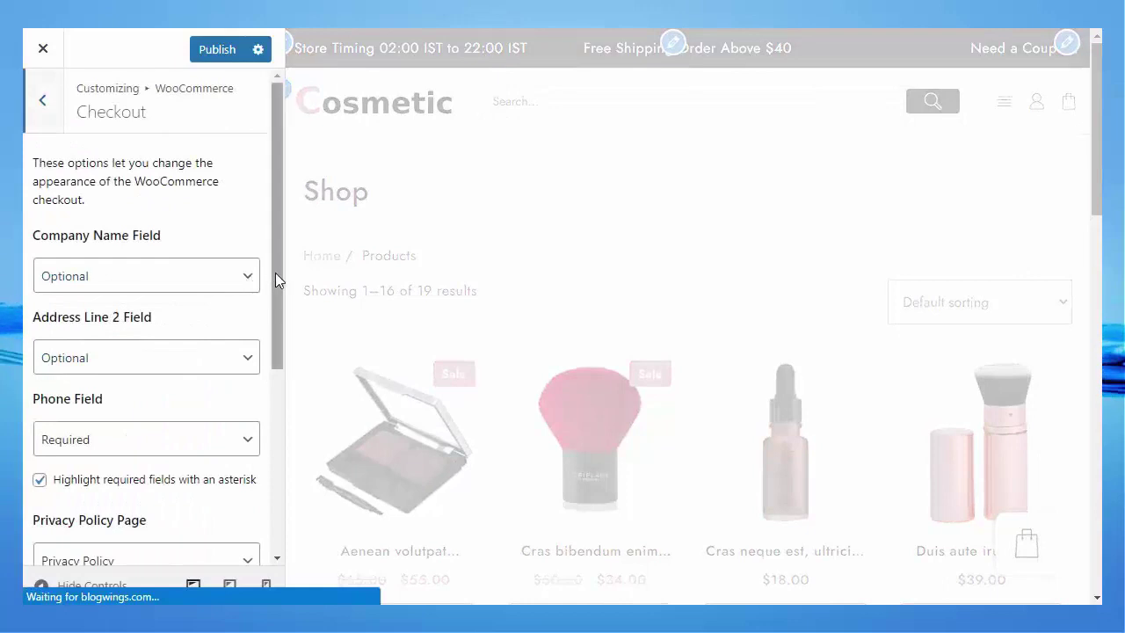
drag(276, 271, 258, 252)
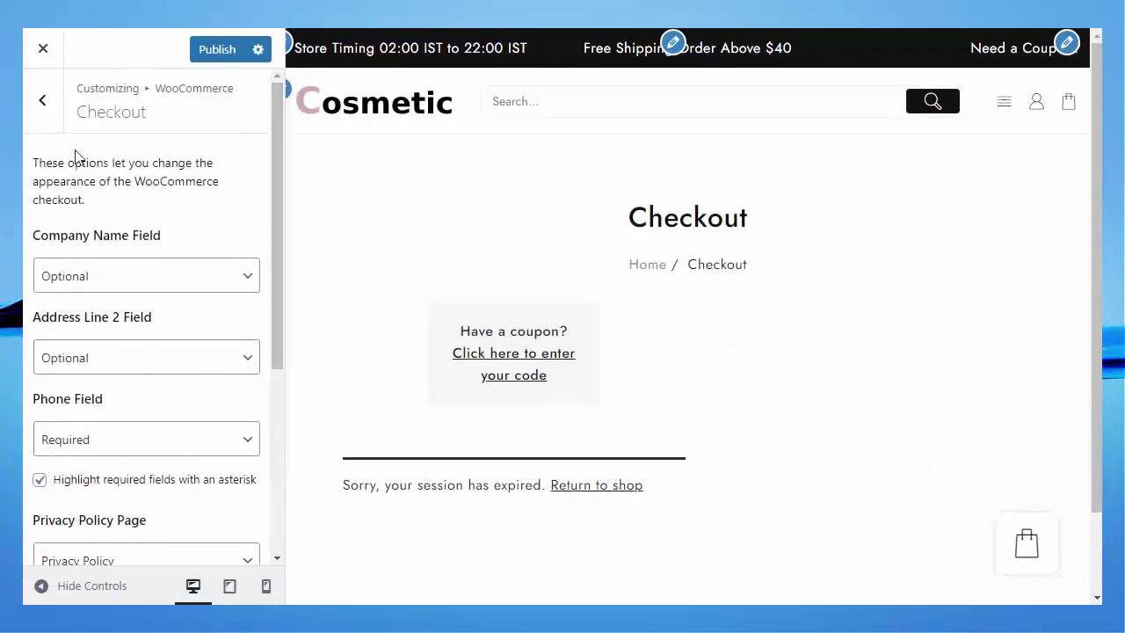
click(43, 104)
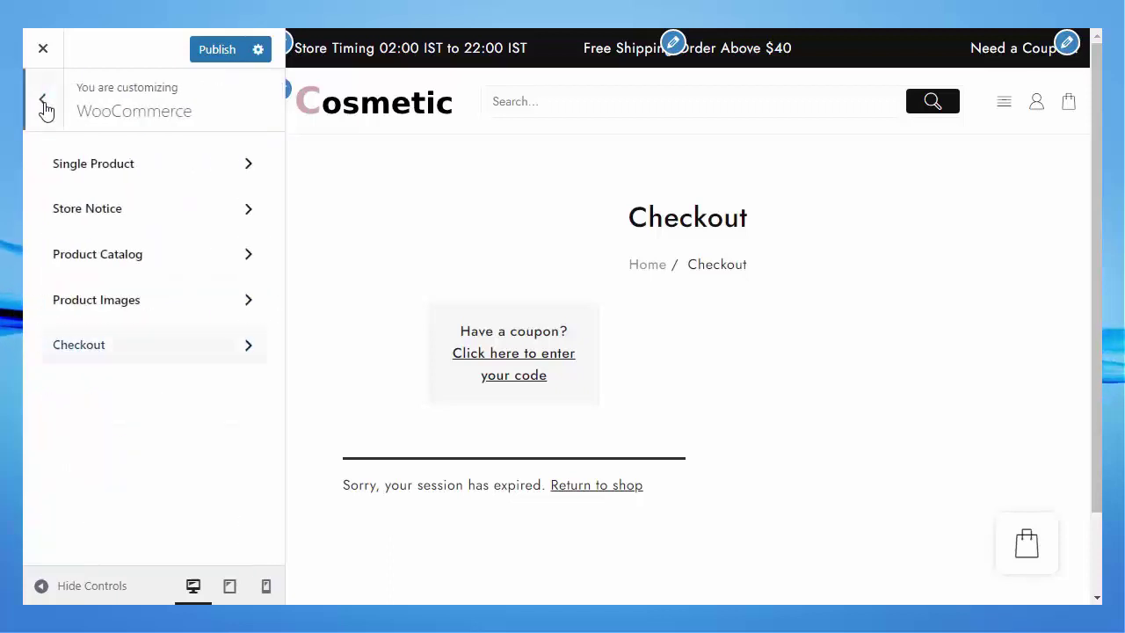
Step: Leave the WooCommerce settings and look into the customizer's Additional CSS section
click(44, 106)
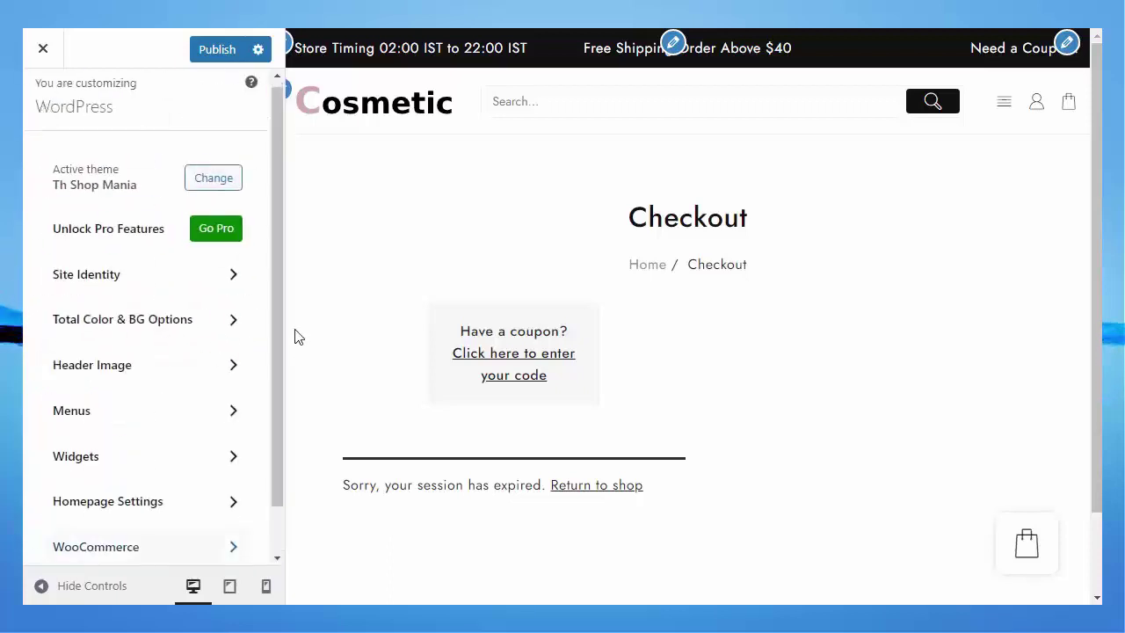
drag(273, 325, 286, 476)
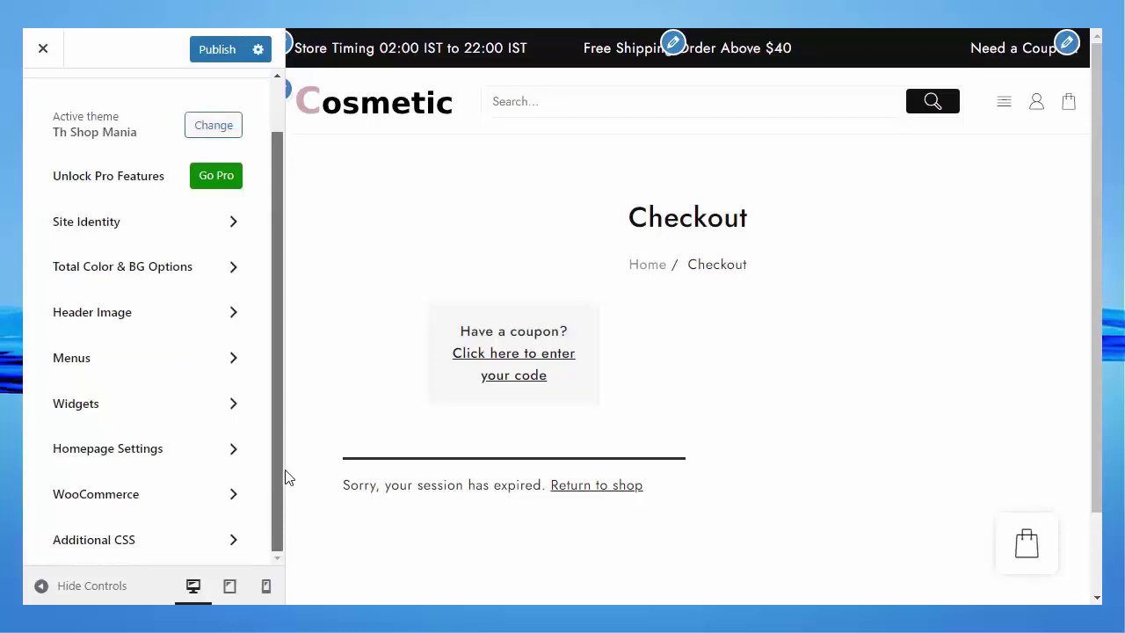
click(155, 550)
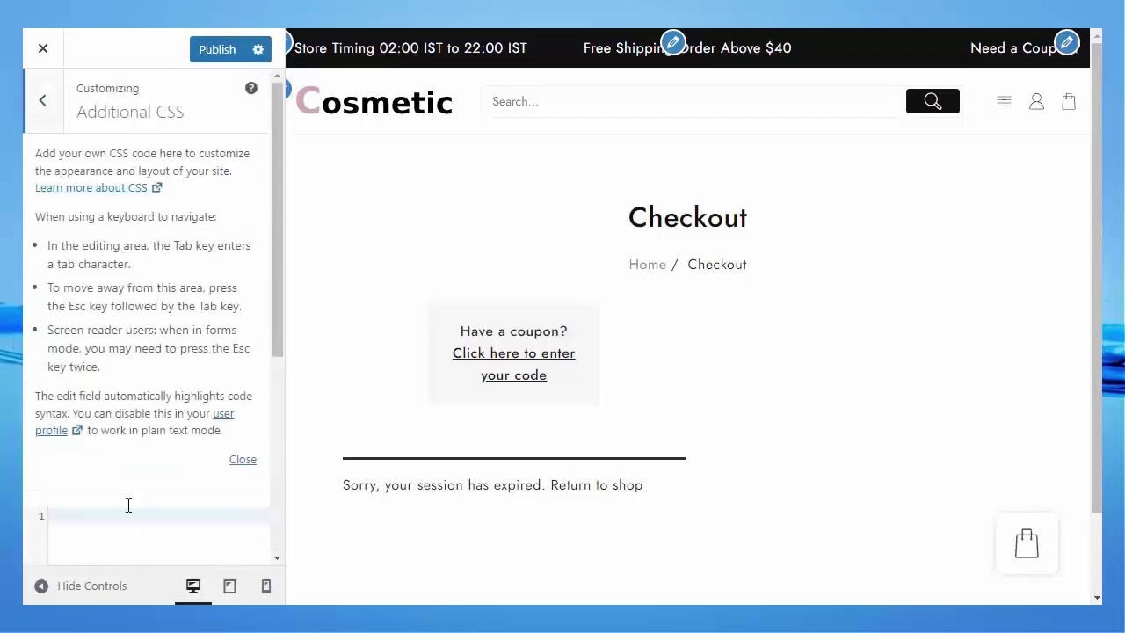
click(50, 117)
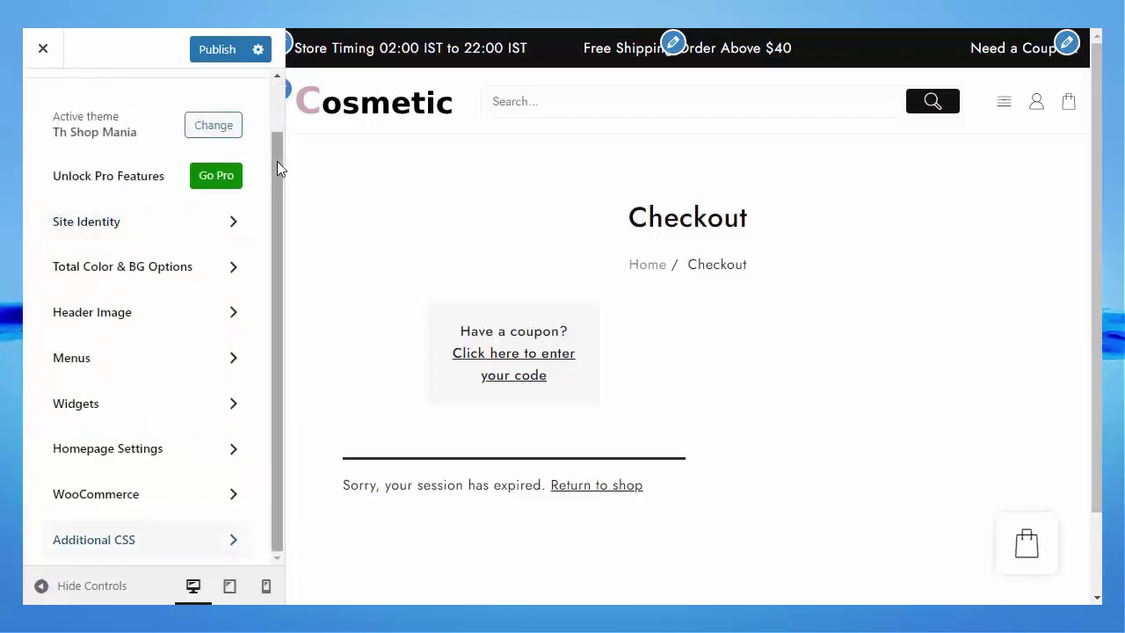
Step: Publish the customizer changes and look over the store's live homepage
drag(276, 144, 277, 95)
click(221, 55)
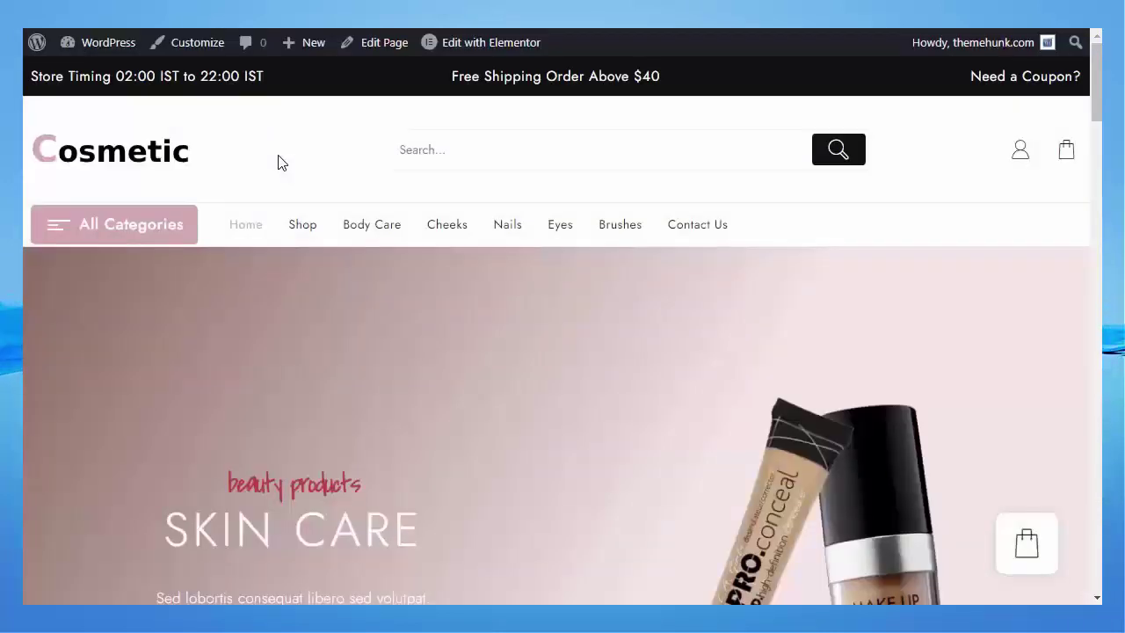
scroll(347, 150, down, 2)
scroll(348, 150, up, 2)
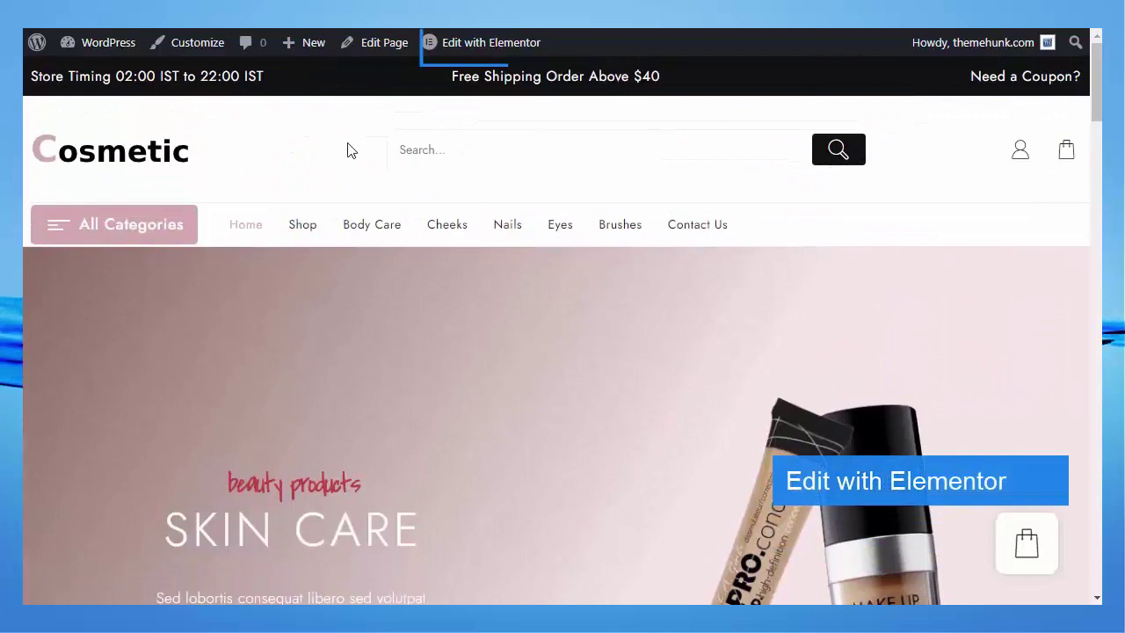
Step: Open the homepage for editing with Elementor and choose to recreate the missing default kit
mouse_move(459, 46)
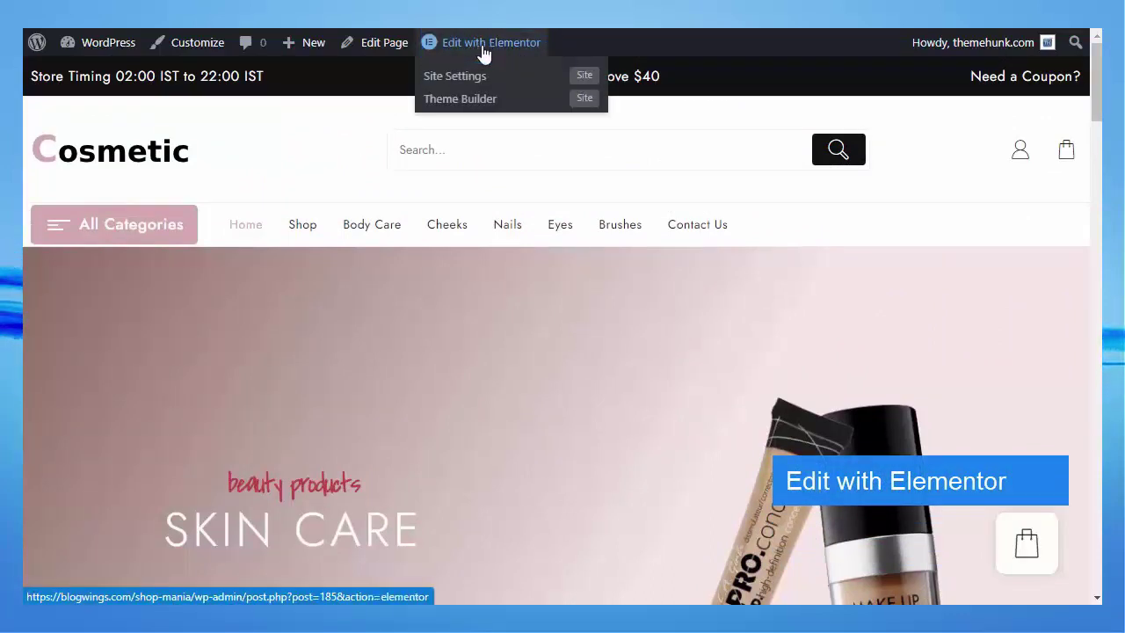
click(483, 55)
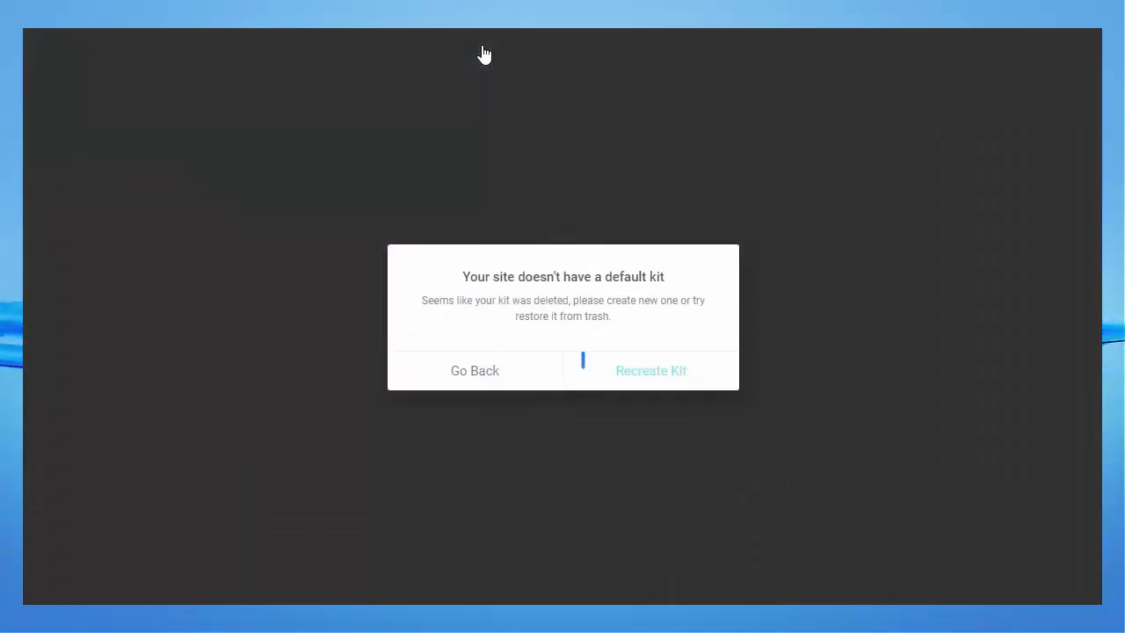
click(646, 375)
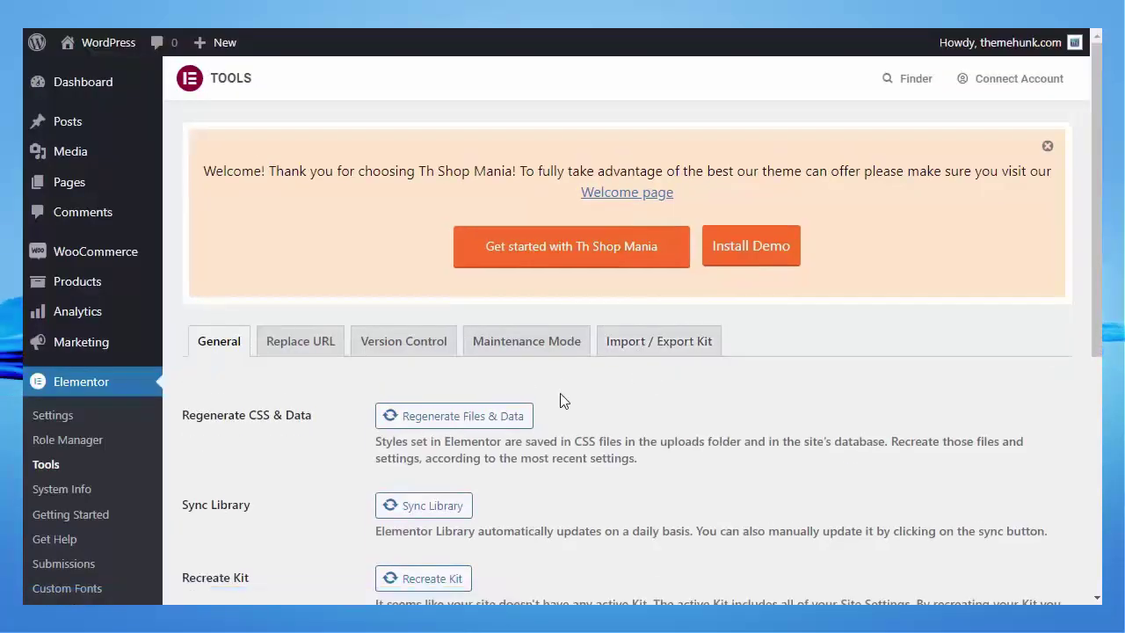
Step: Run Regenerate Files & Data, Sync Library and Recreate Kit in Elementor's general tools, and save the changes
scroll(564, 411, down, 3)
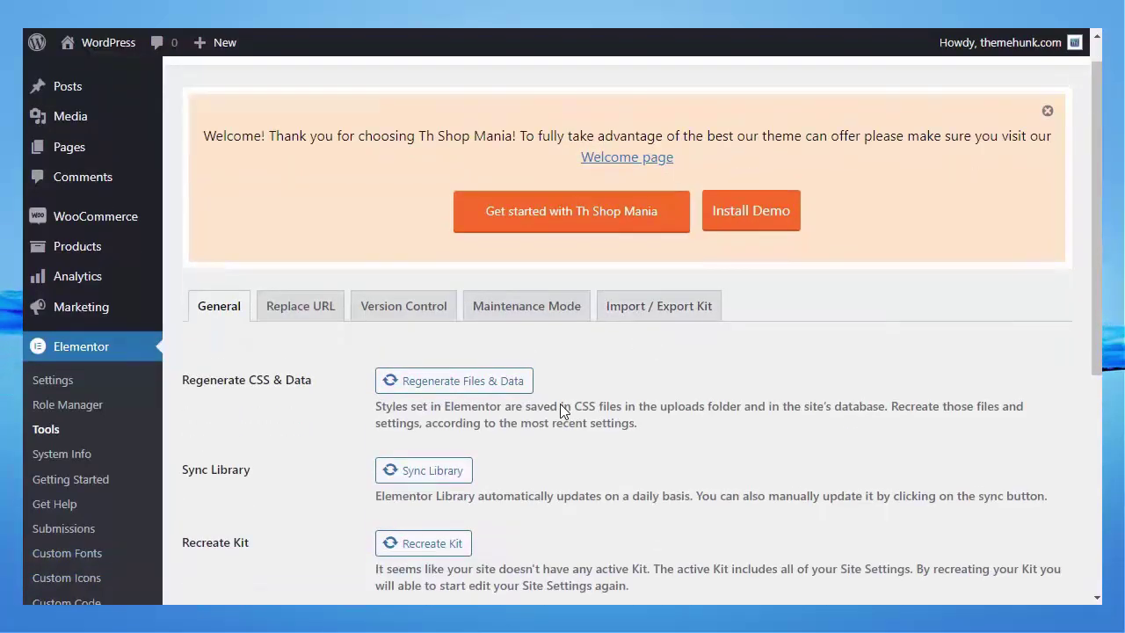
scroll(564, 412, down, 2)
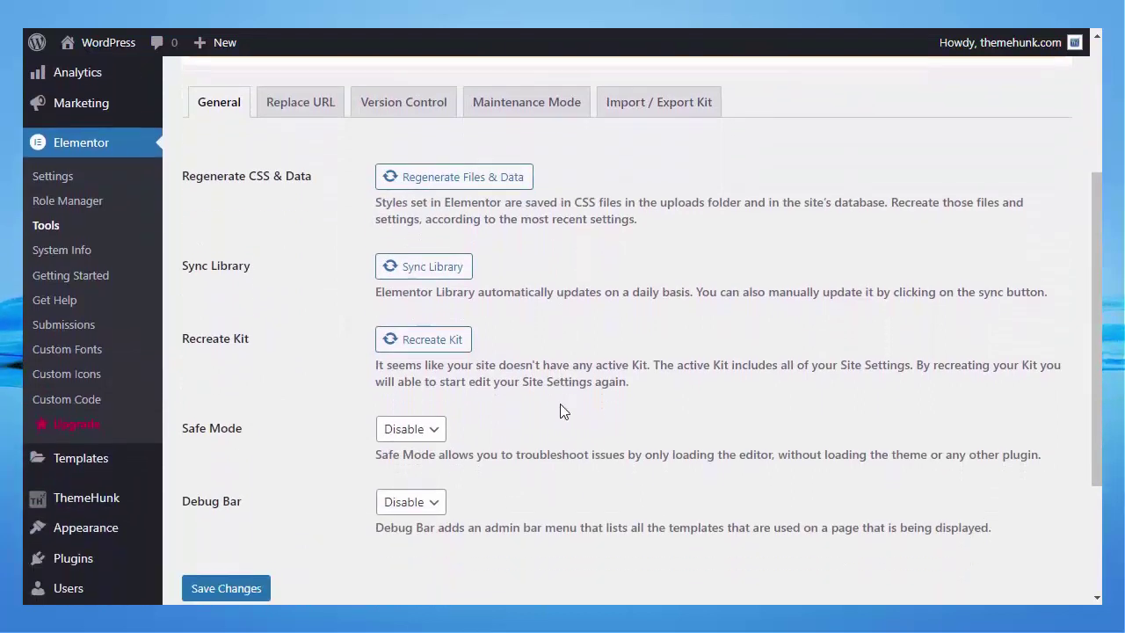
click(446, 172)
click(426, 264)
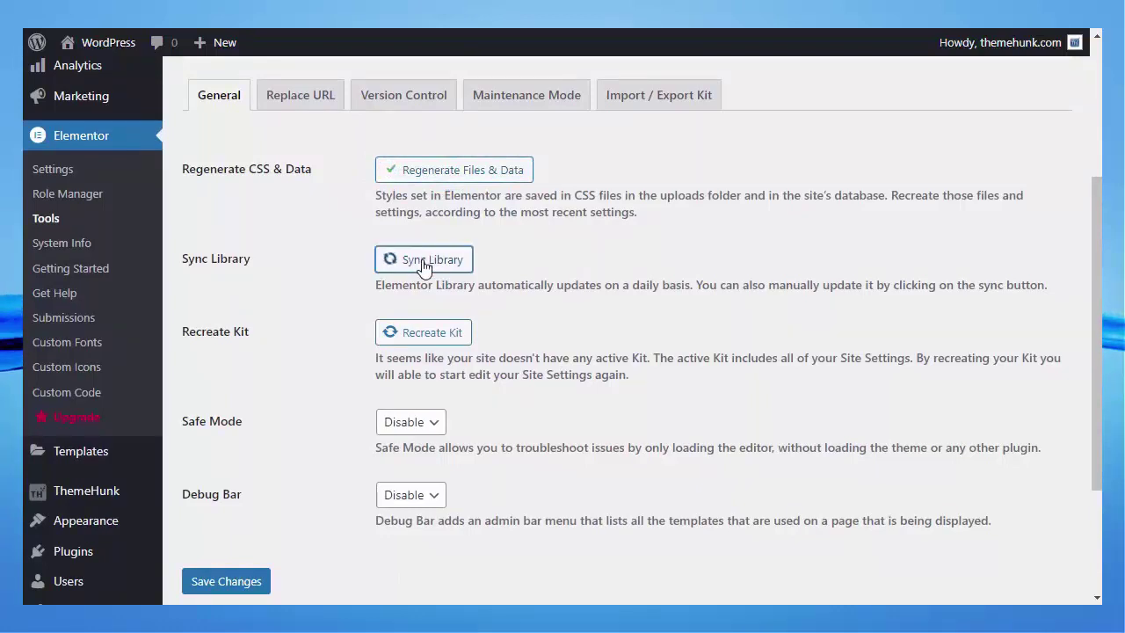
click(428, 335)
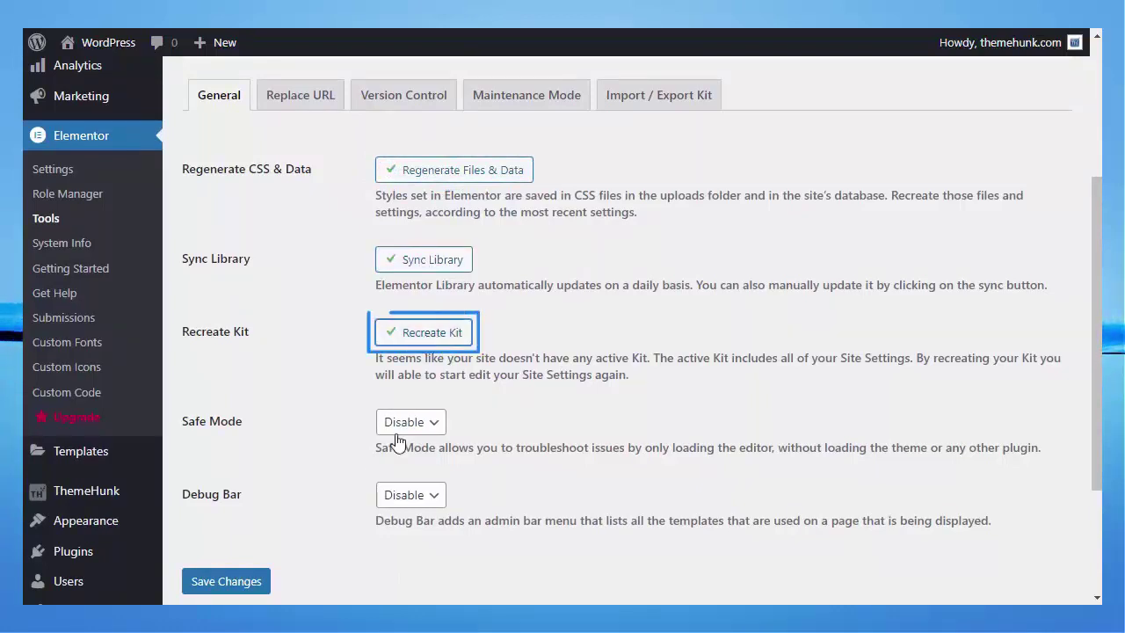
click(249, 590)
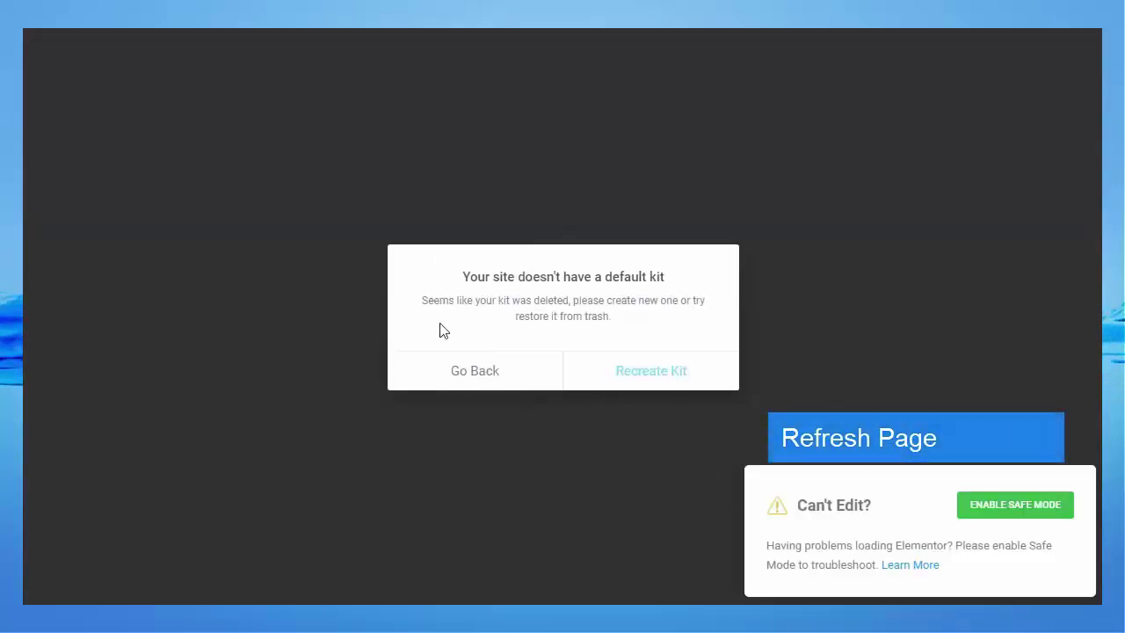
Step: Reload the homepage's Elementor editor and close the Navigator to look over the page sections
click(97, 26)
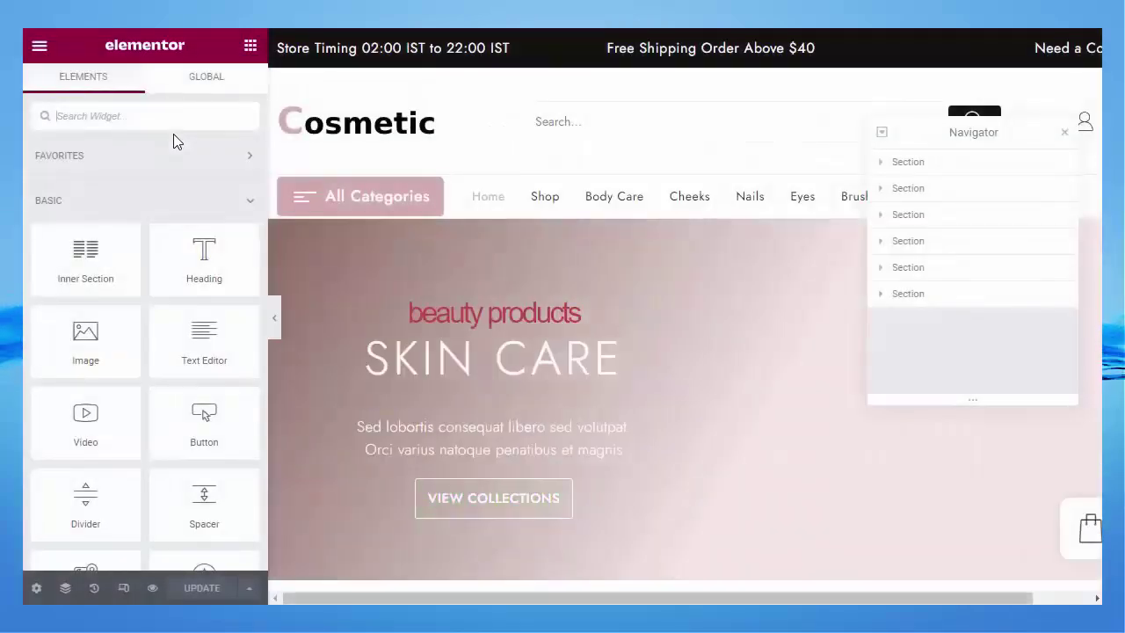
click(1064, 135)
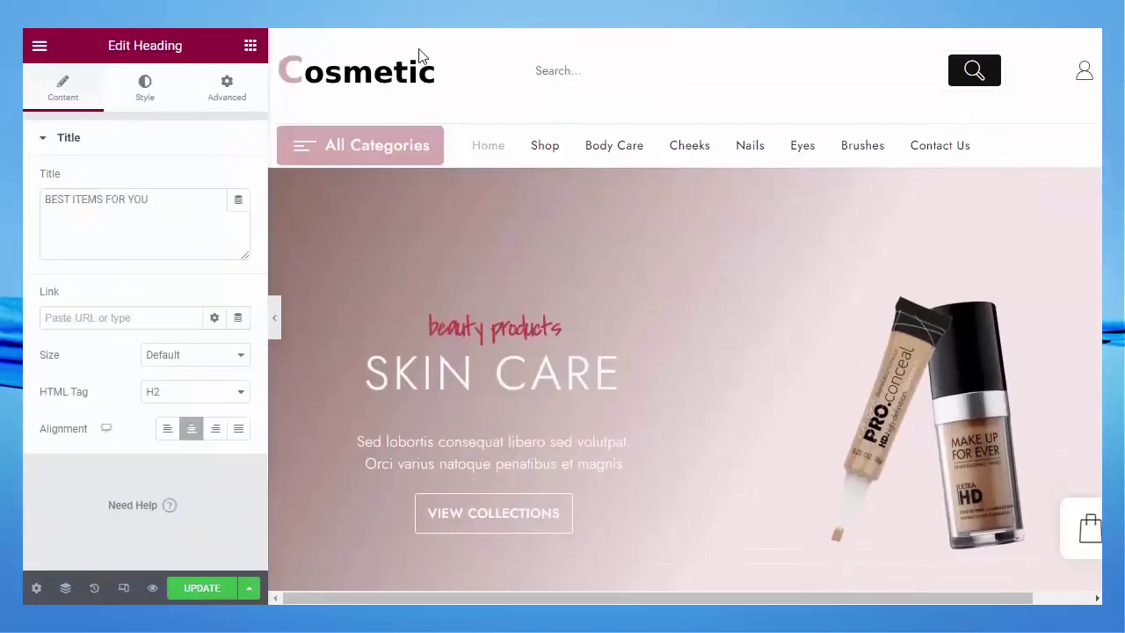
scroll(418, 55, down, 3)
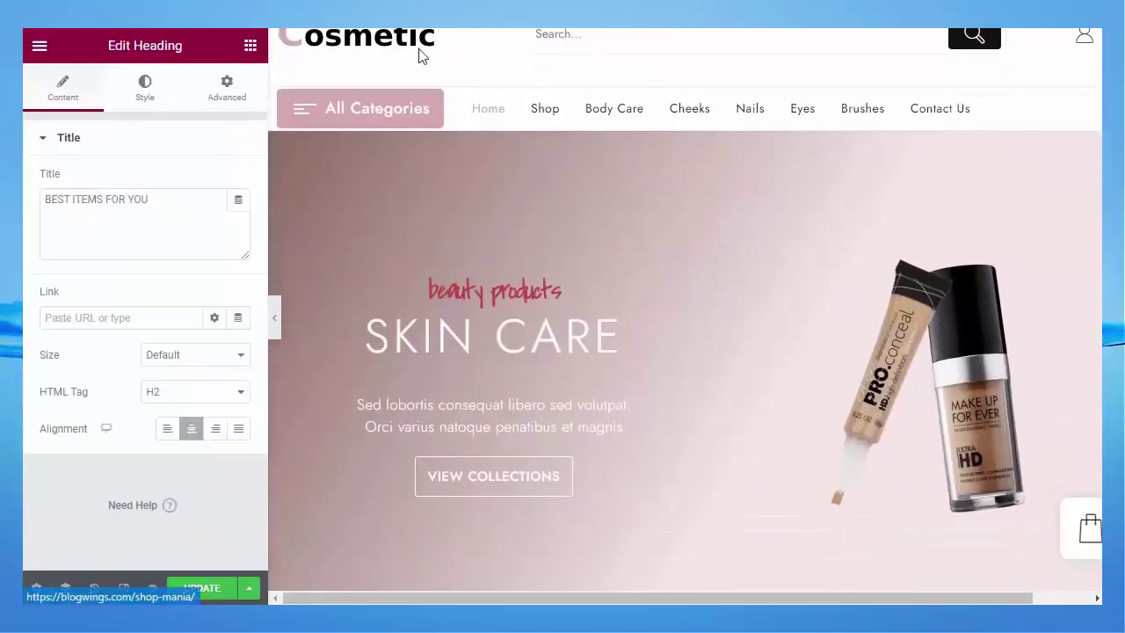
Step: Look over the Skin Care banner and save the homepage changes
scroll(418, 48, up, 2)
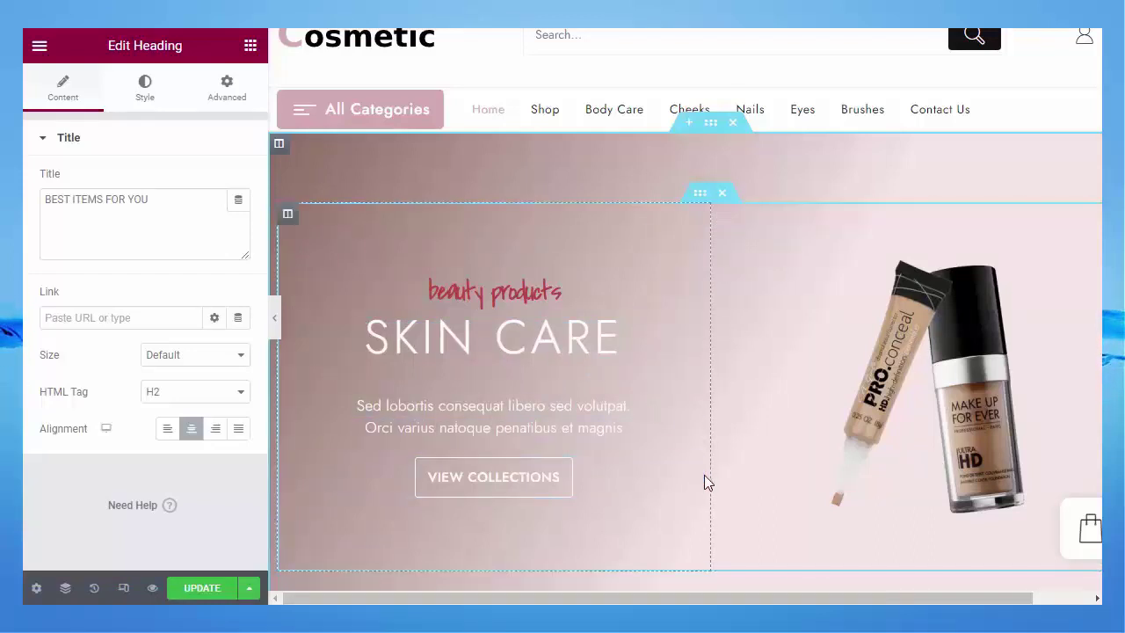
scroll(704, 475, down, 1)
scroll(704, 476, down, 3)
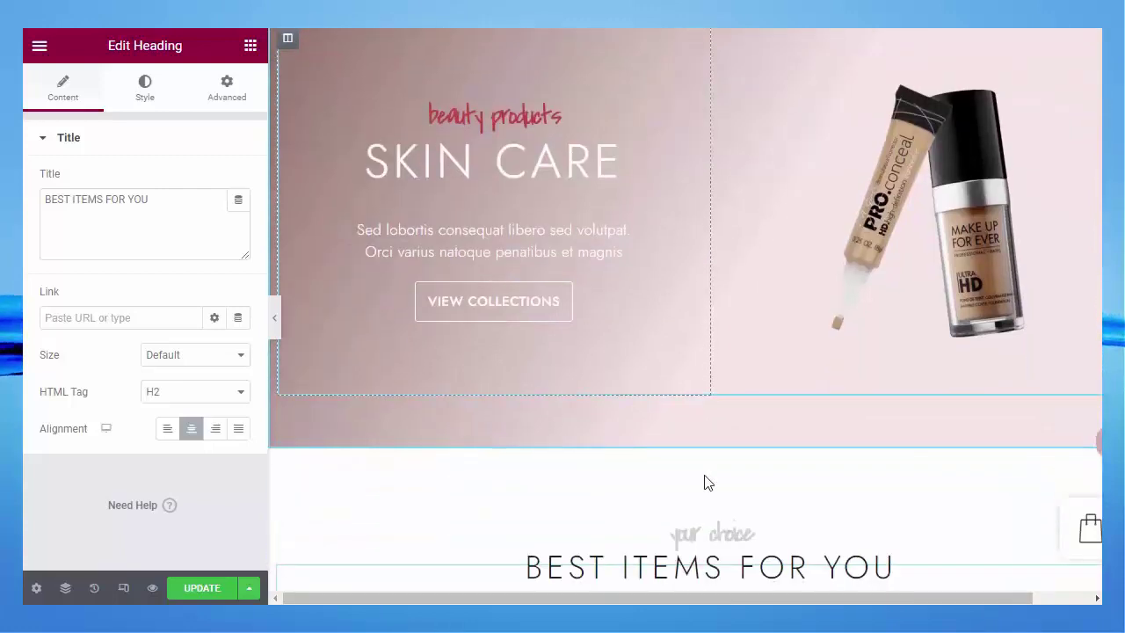
click(203, 587)
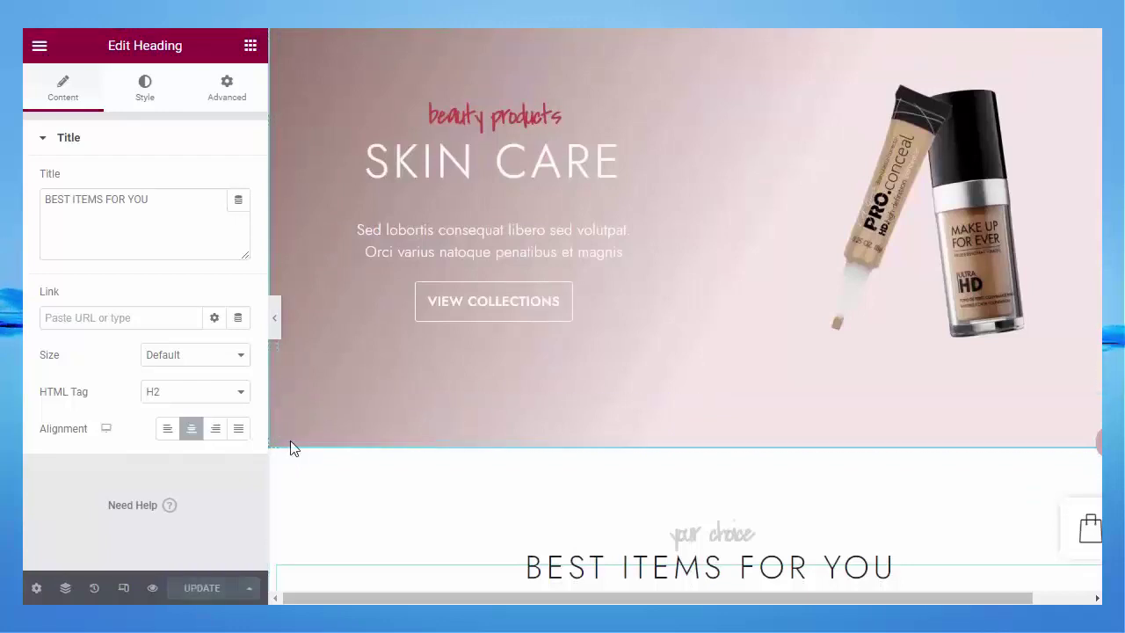
Step: Look over the Best Items For You section and open the settings of its product grid widget
click(296, 473)
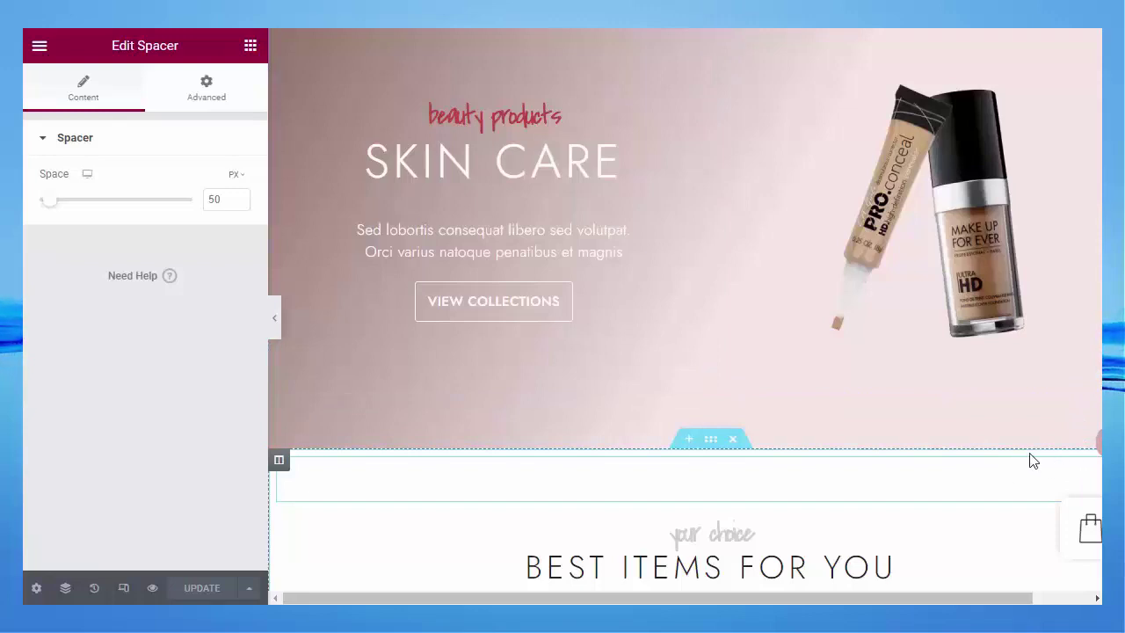
scroll(1033, 460, down, 3)
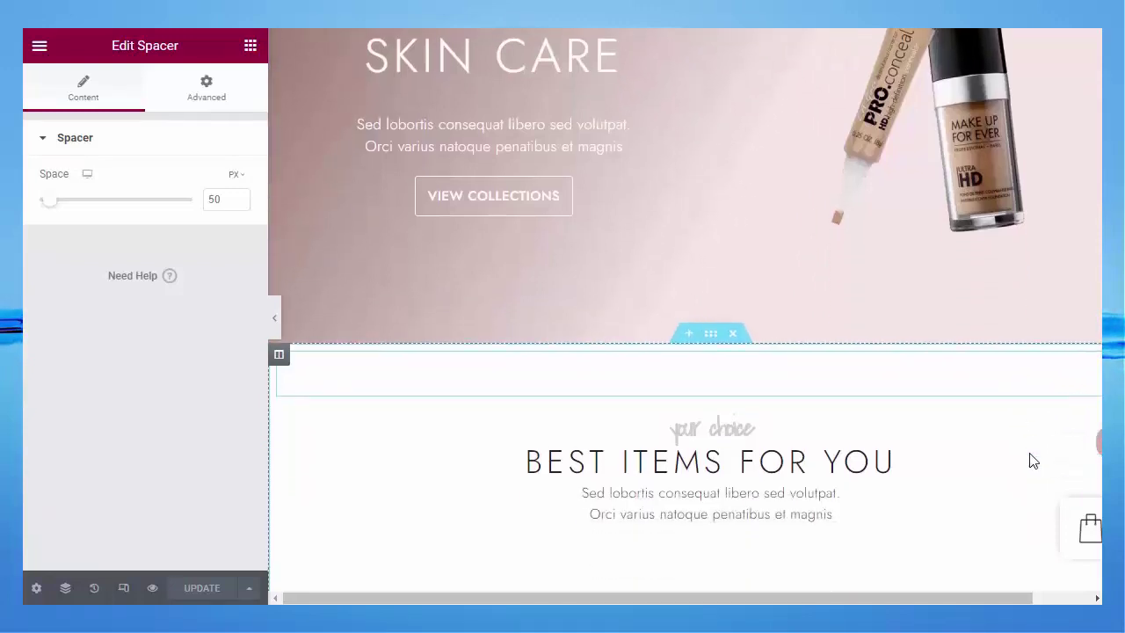
scroll(1033, 461, down, 2)
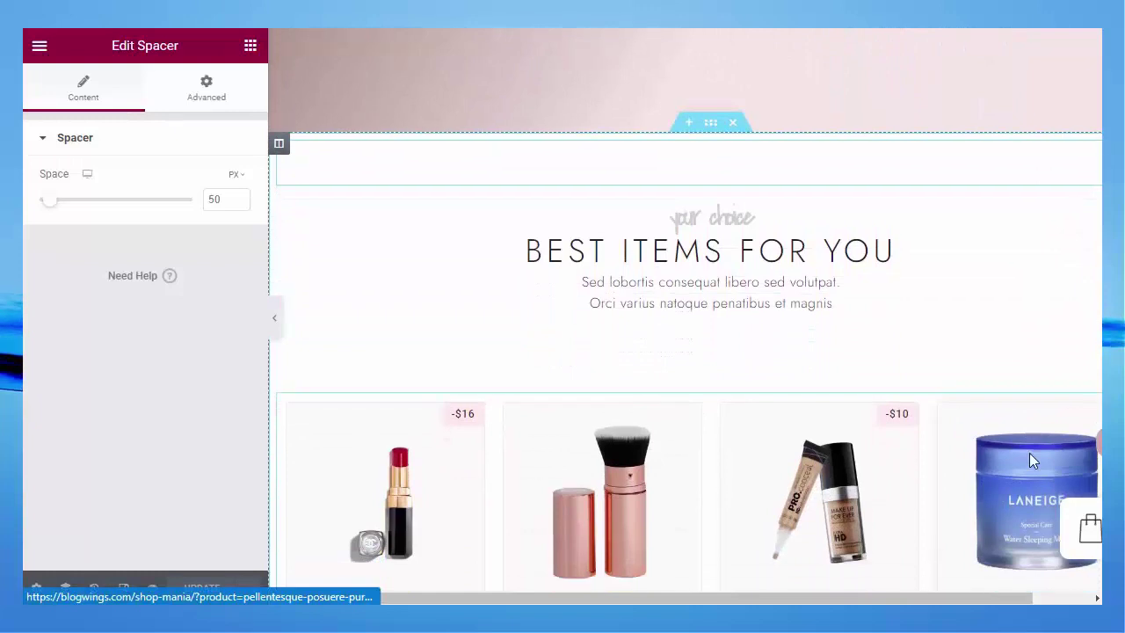
scroll(1031, 458, down, 1)
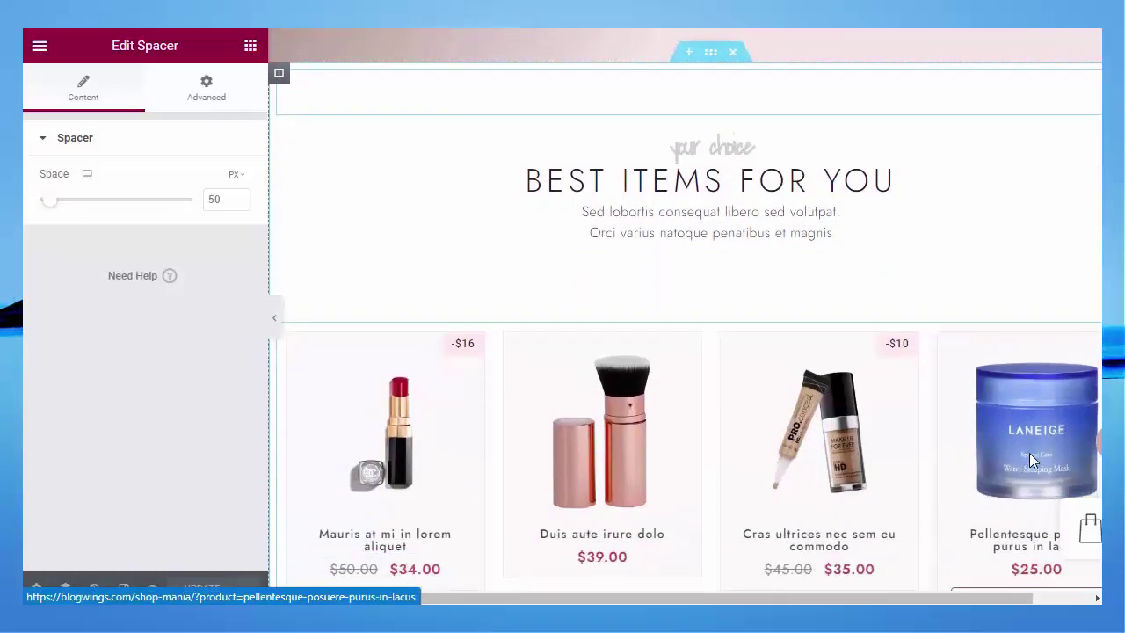
scroll(1030, 455, down, 1)
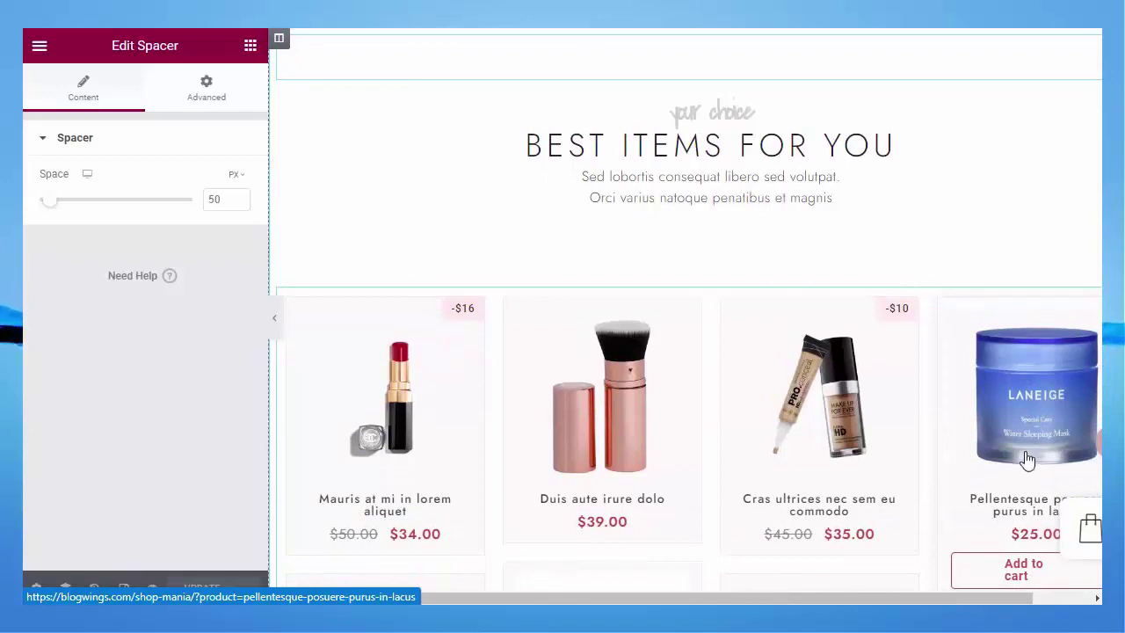
mouse_move(442, 357)
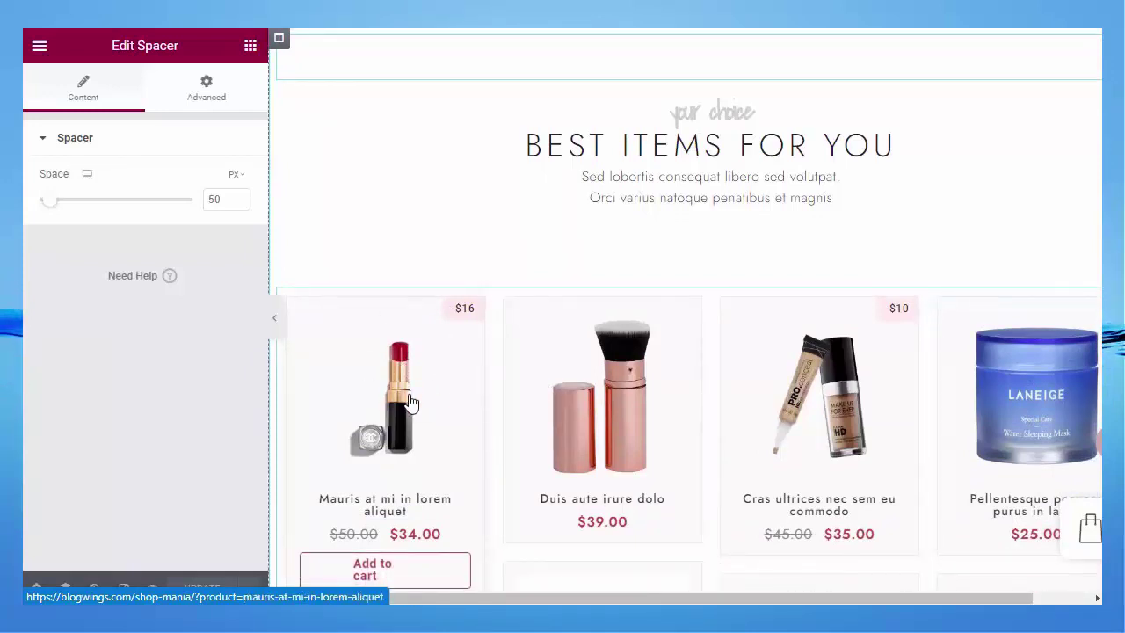
scroll(409, 402, down, 3)
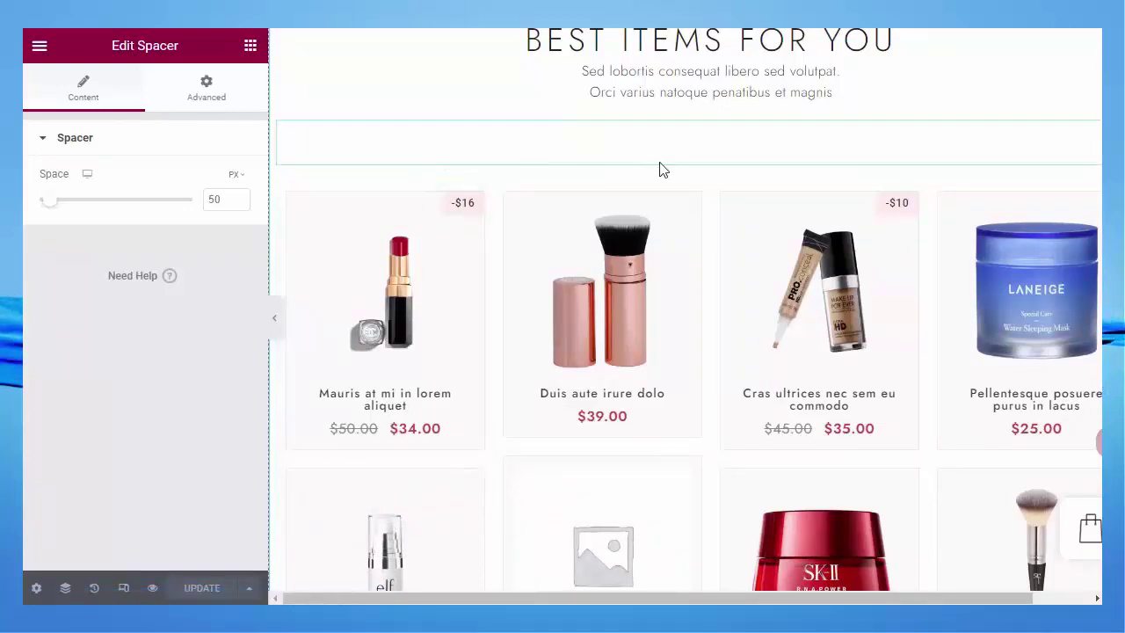
drag(690, 198, 730, 233)
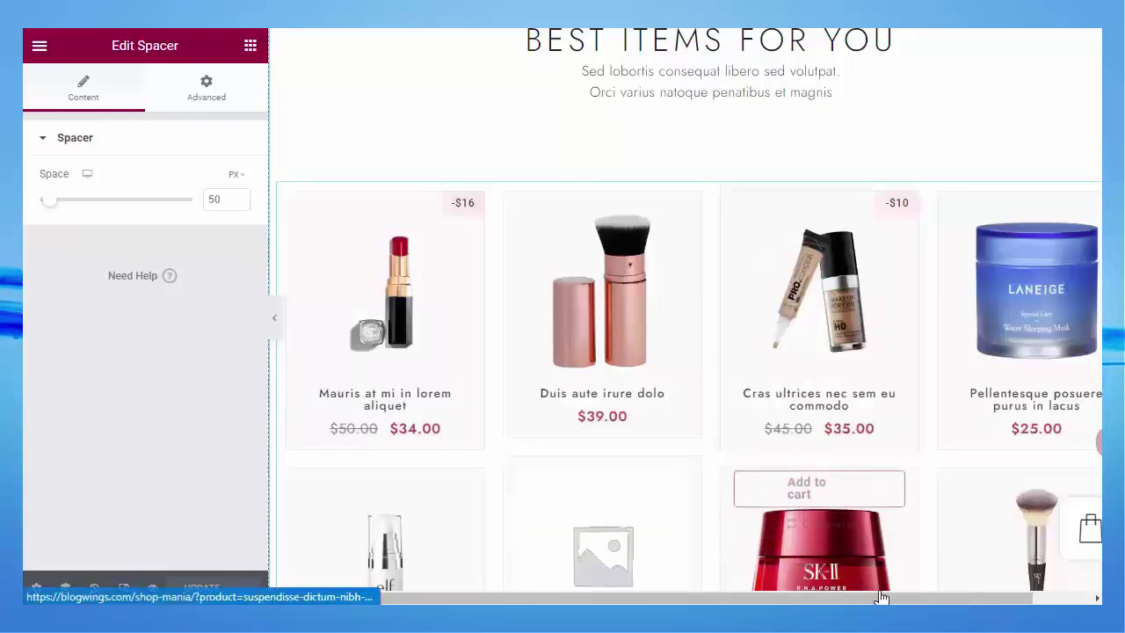
drag(957, 595, 1029, 595)
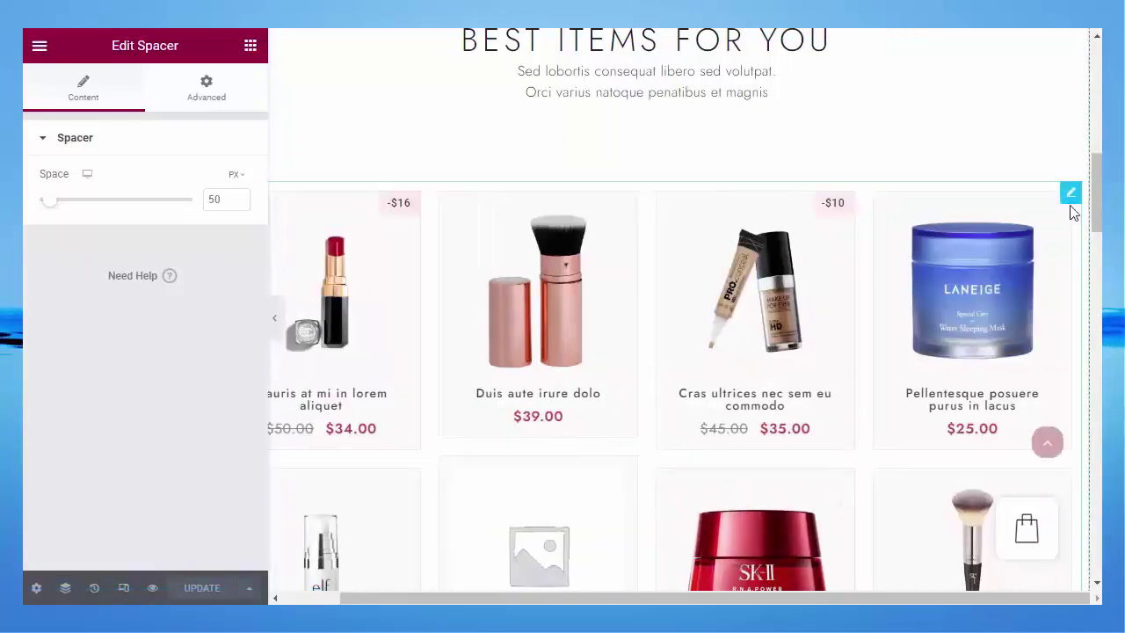
click(1071, 196)
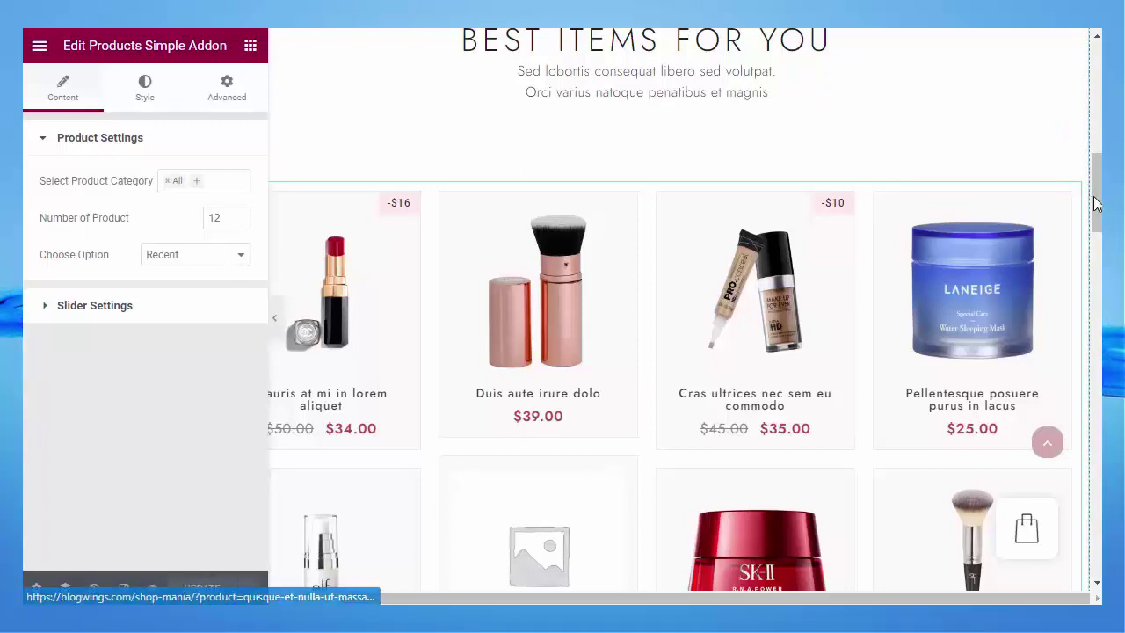
Step: Look over the Beautiful By Choice section and open the settings of the We Loves Nature product slider
drag(1097, 188, 1097, 395)
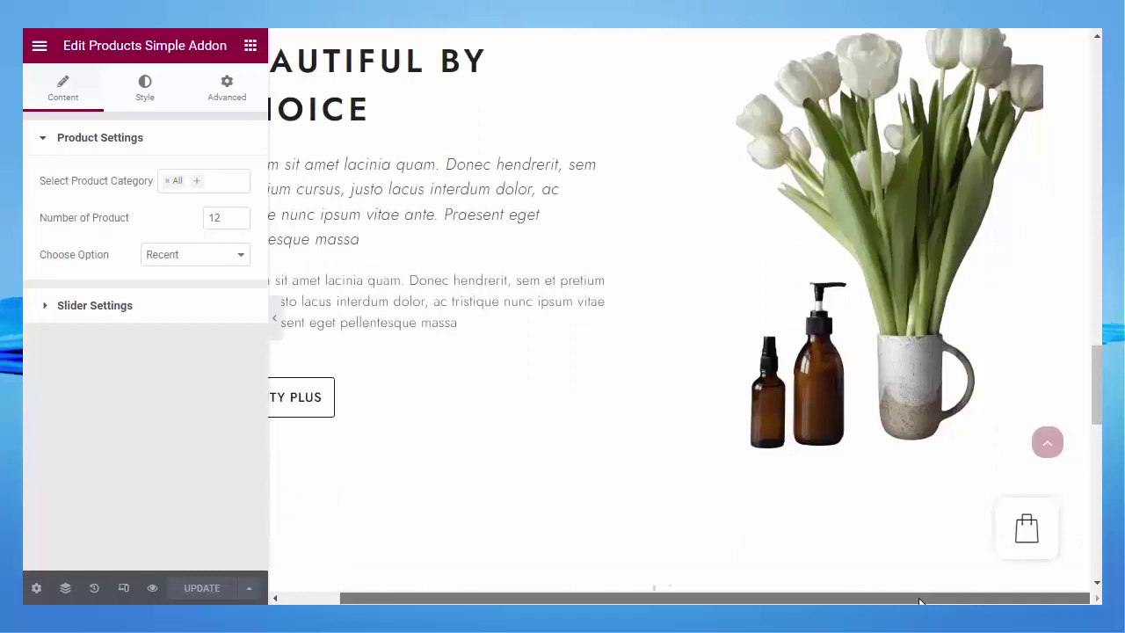
drag(843, 600, 784, 600)
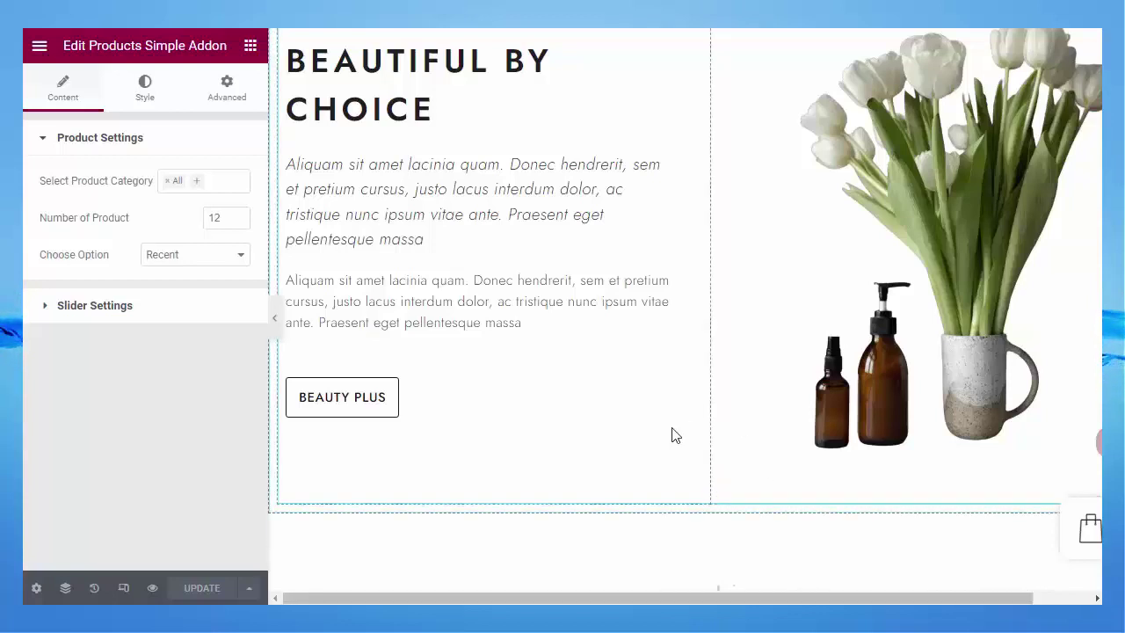
scroll(675, 436, up, 3)
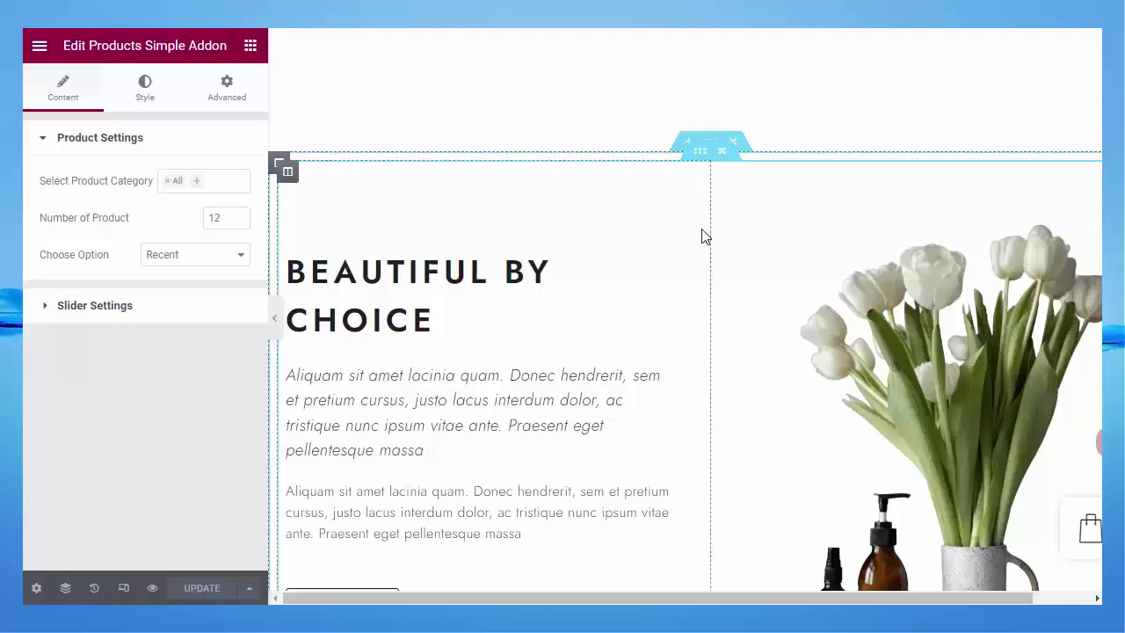
scroll(703, 236, down, 5)
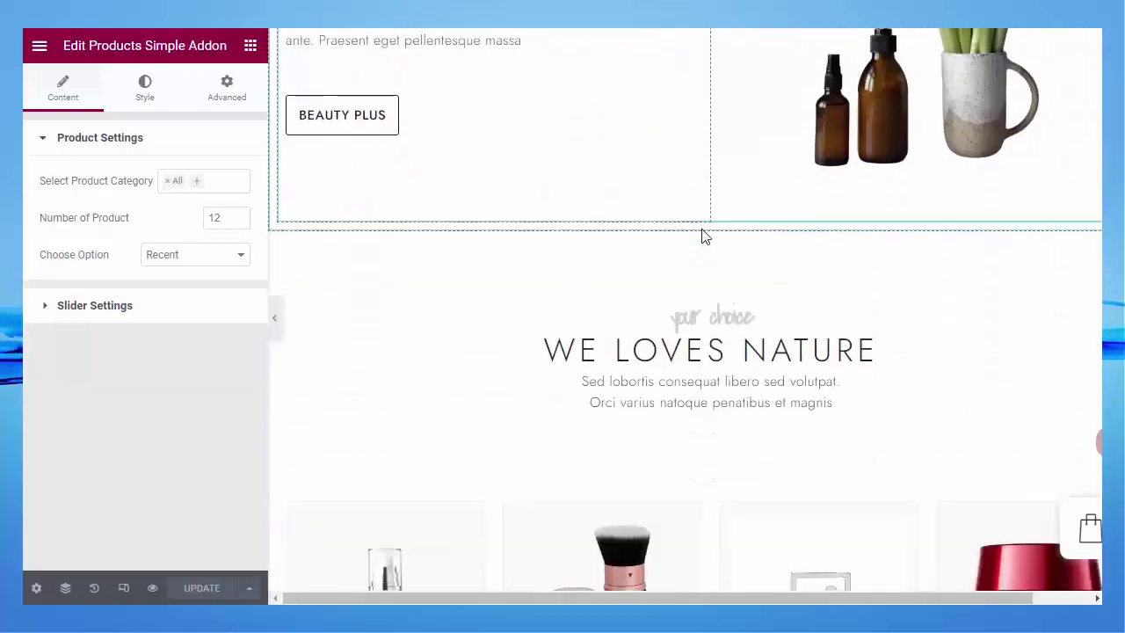
scroll(703, 236, down, 3)
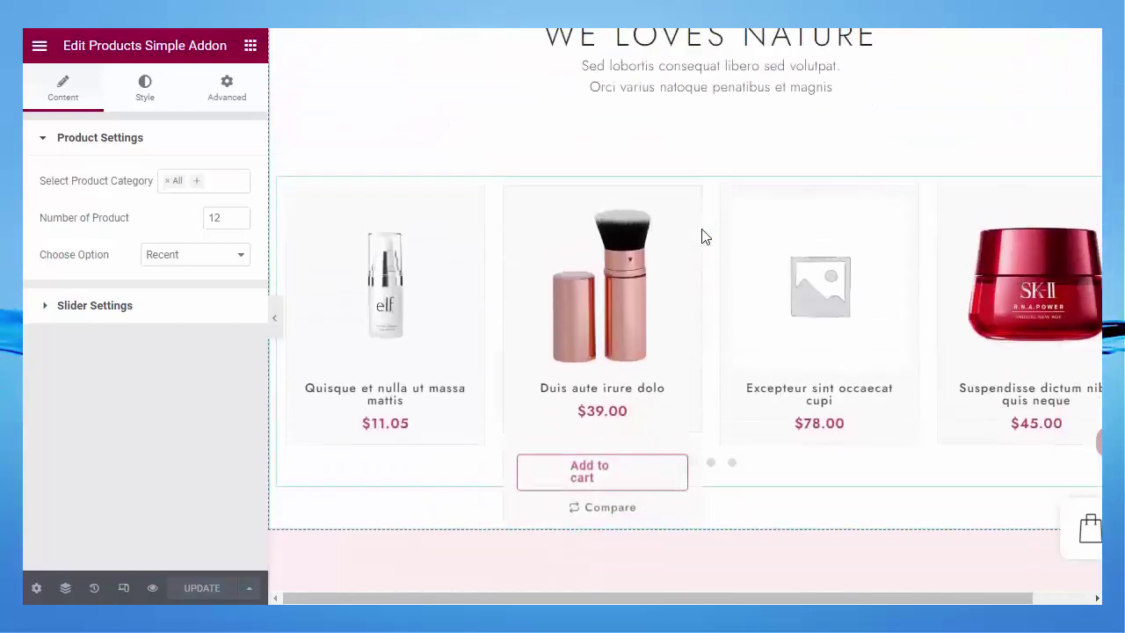
scroll(703, 236, up, 2)
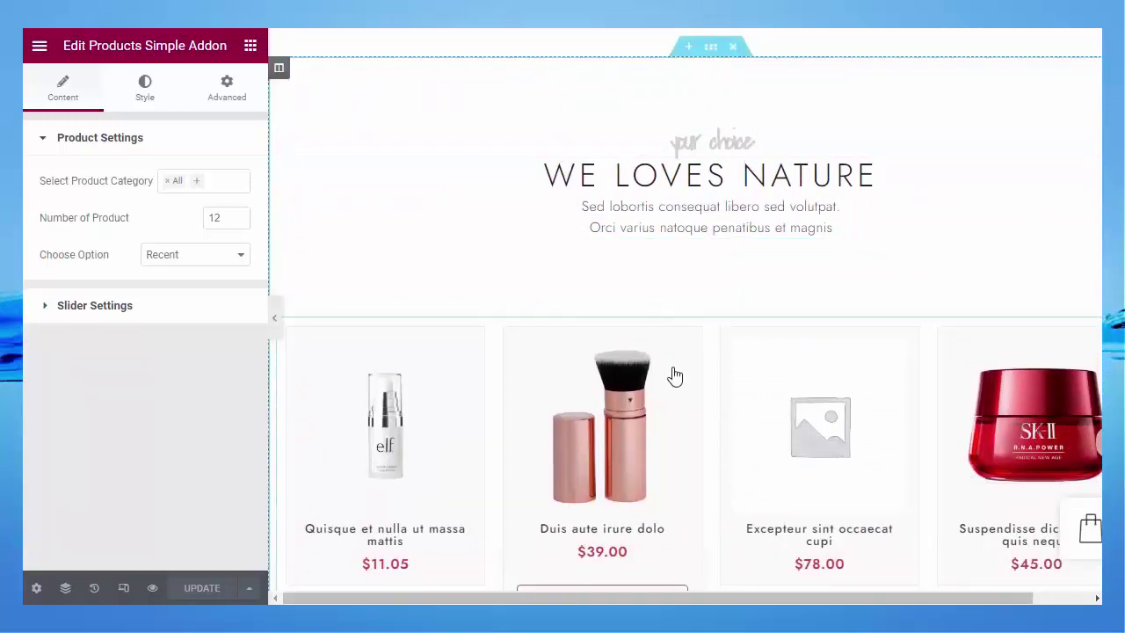
scroll(710, 363, down, 4)
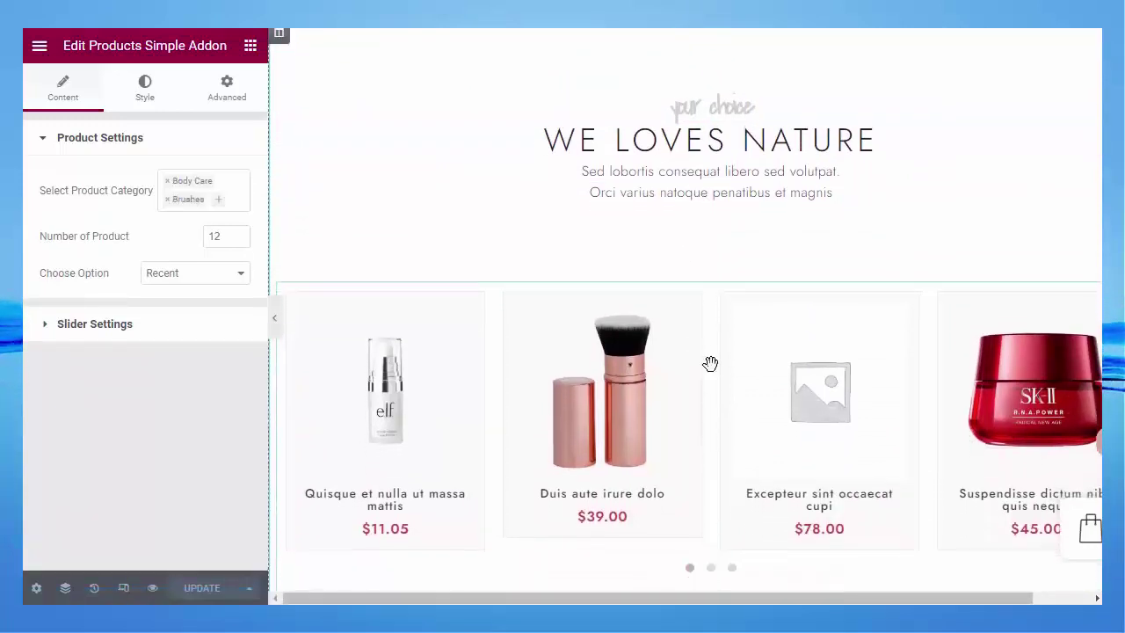
Step: Page through the We Loves Nature product slider and examine its category settings and Choose Option values
scroll(710, 363, down, 1)
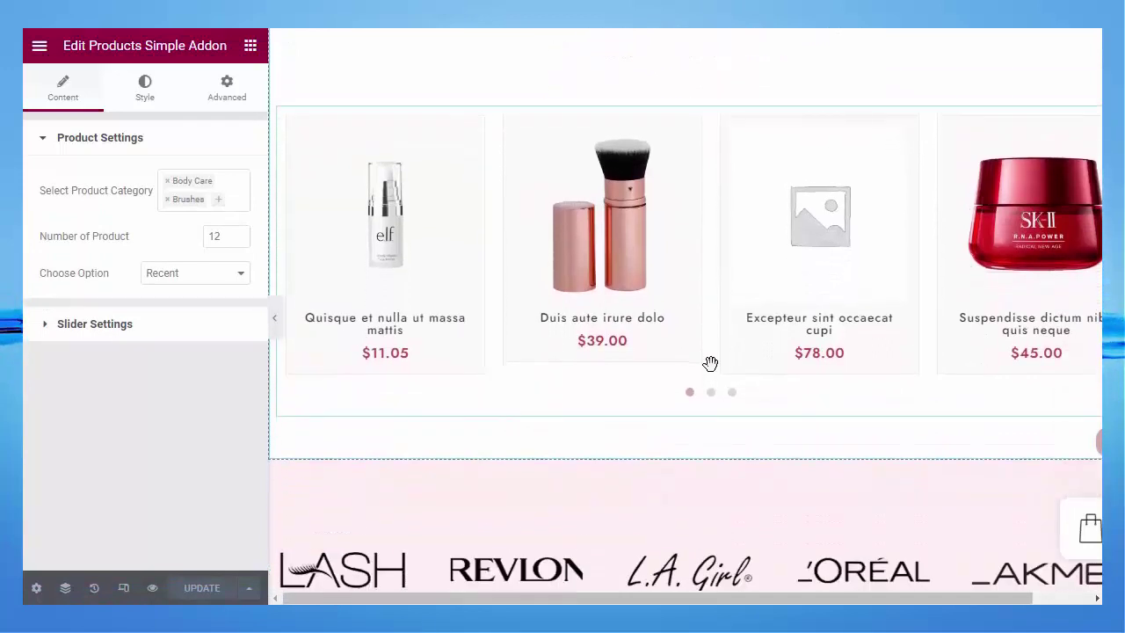
scroll(710, 363, up, 1)
mouse_move(502, 248)
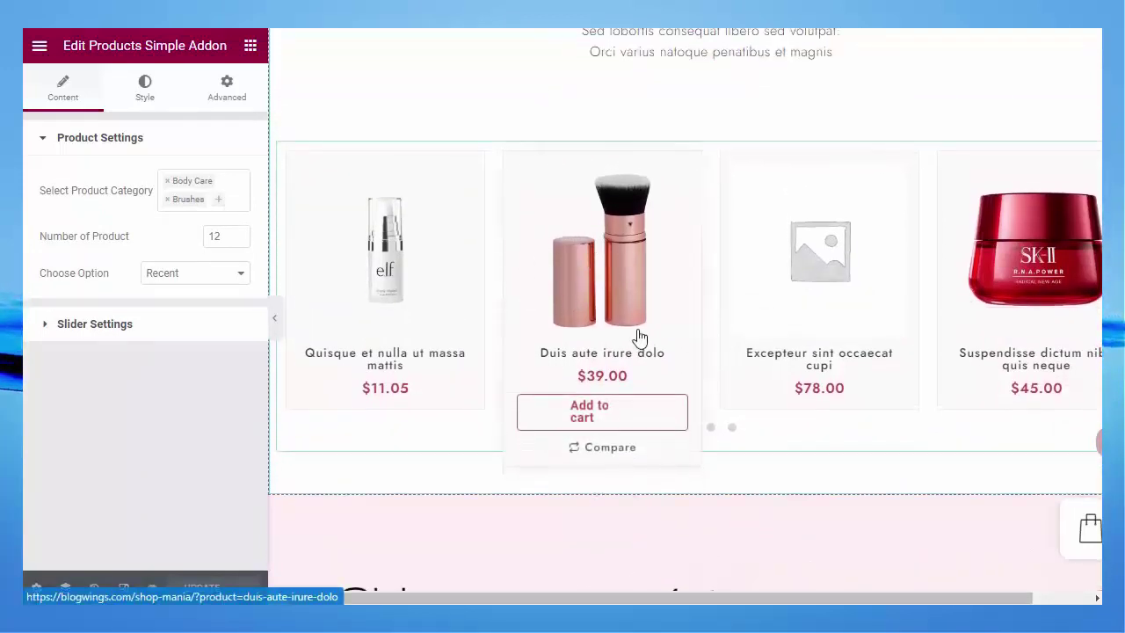
click(711, 431)
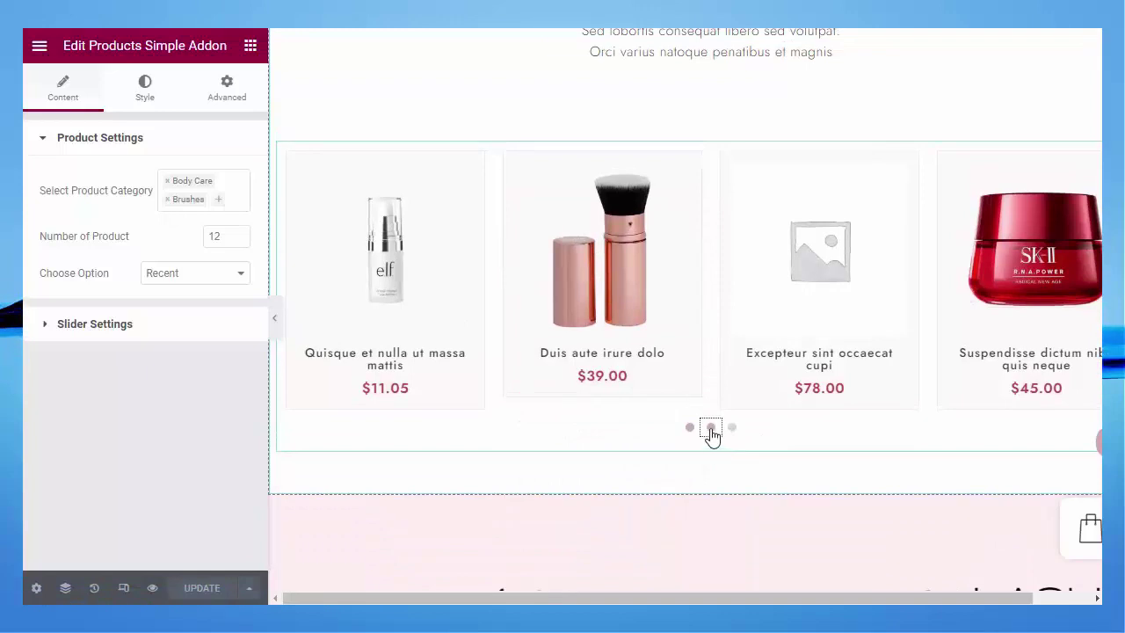
click(735, 431)
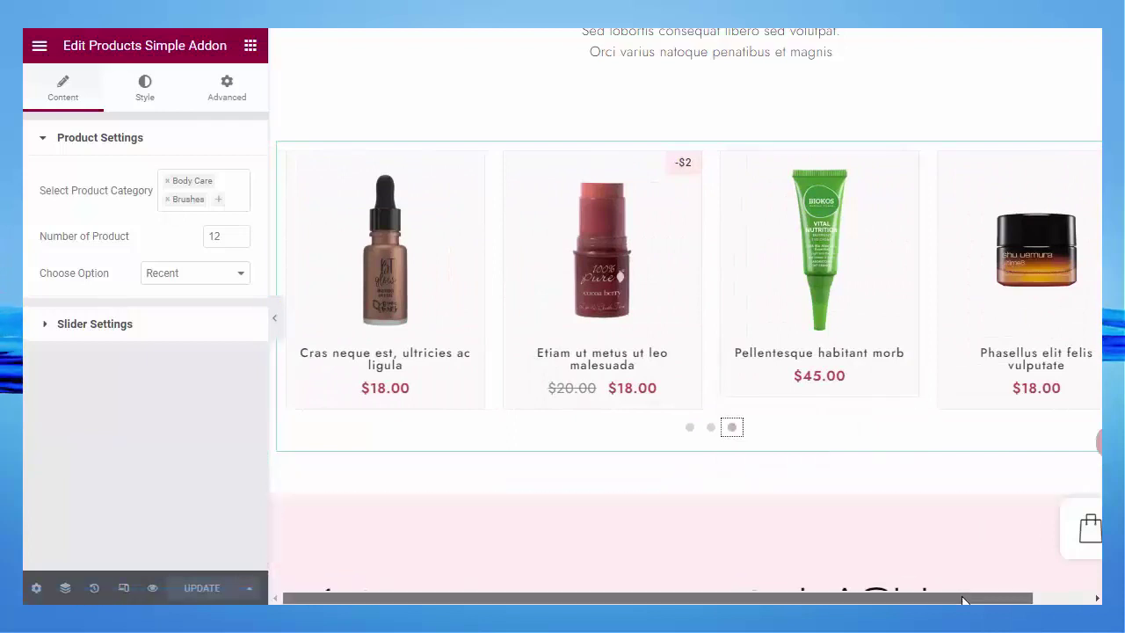
drag(956, 598, 1044, 599)
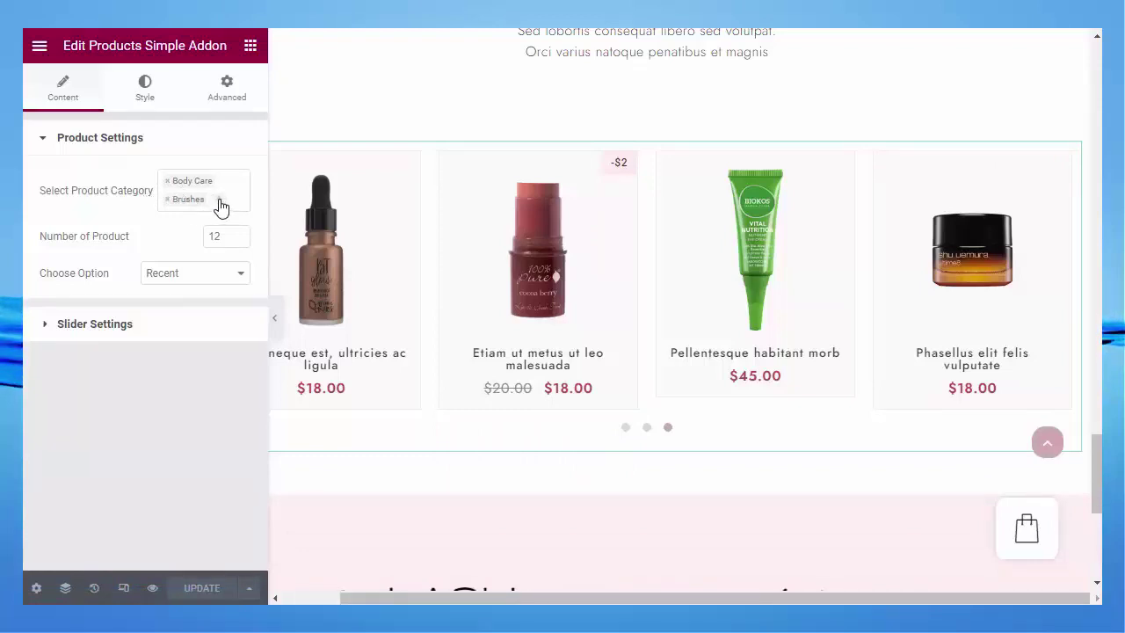
click(242, 274)
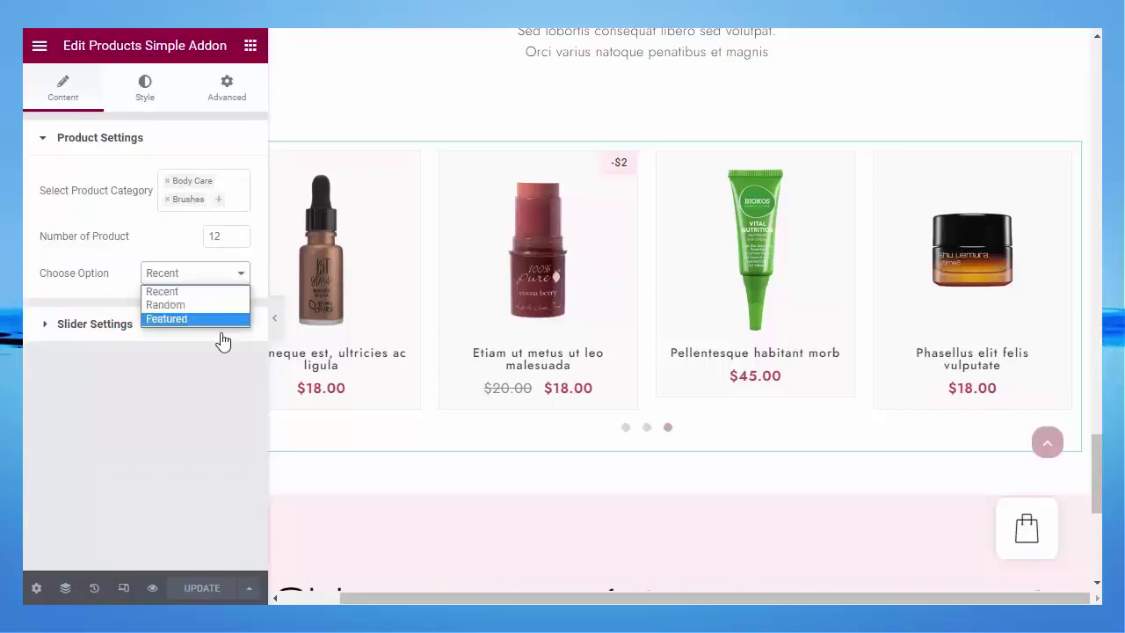
click(418, 510)
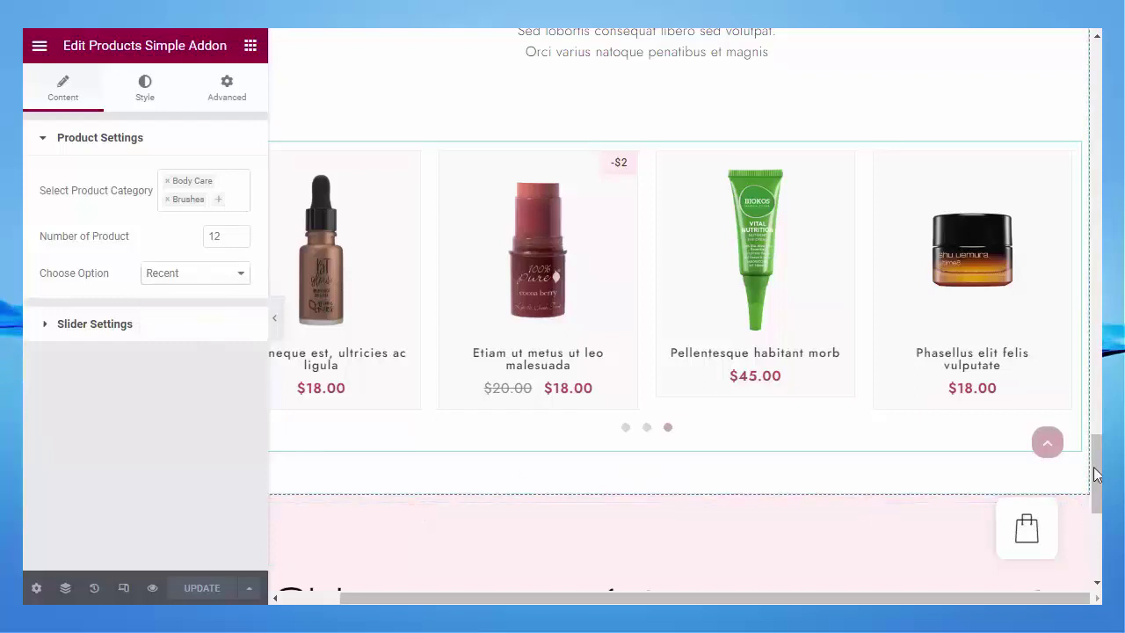
Step: Look over the brand logo strip and footer at the end of the homepage, and return to the page start
drag(1096, 466, 1097, 526)
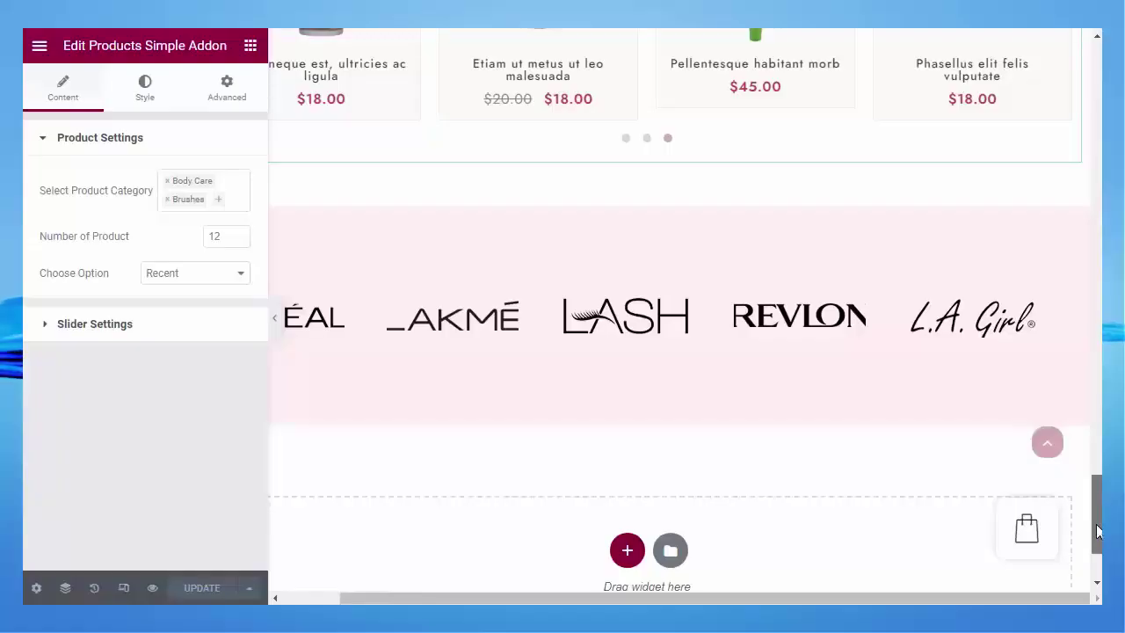
scroll(779, 495, down, 2)
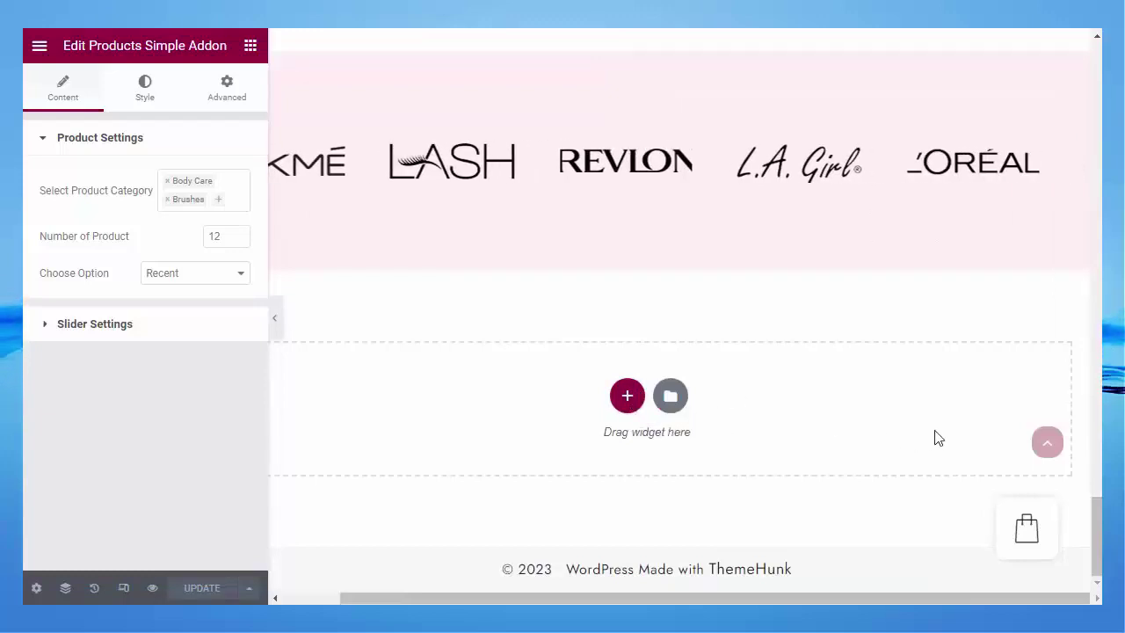
click(1047, 447)
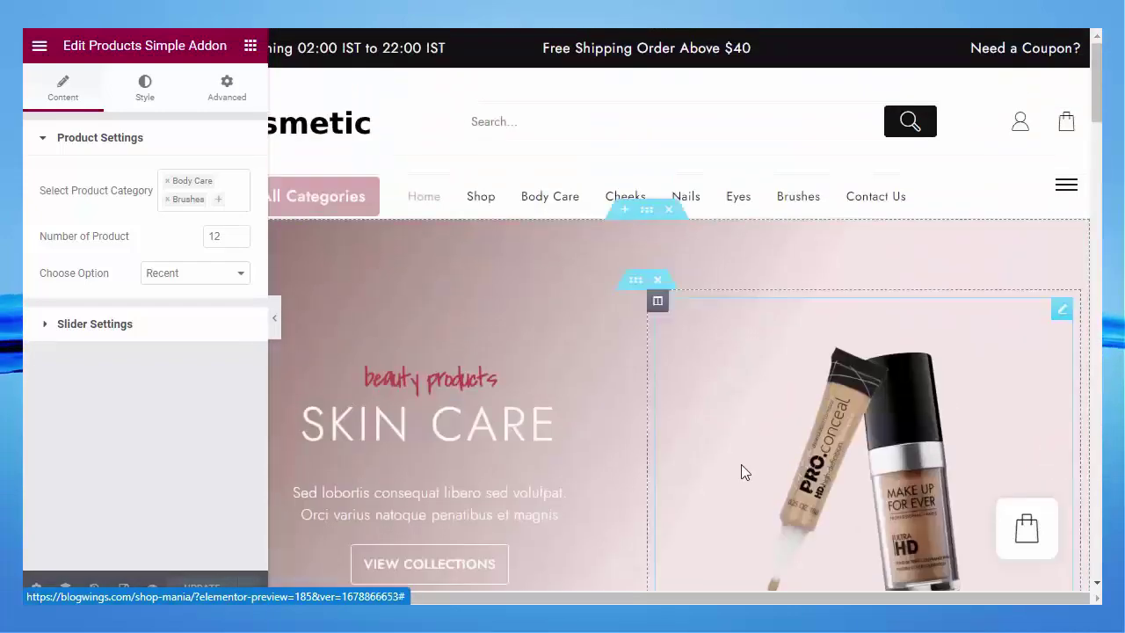
Step: Leave the editor to view the live homepage and go to its Best Items product grid
click(40, 48)
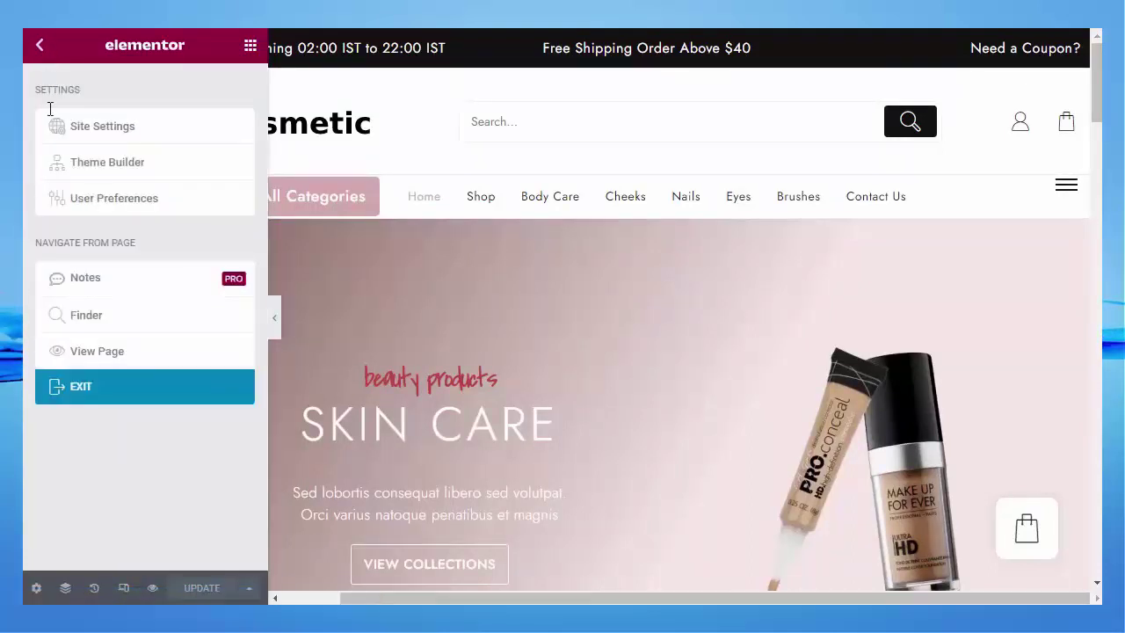
click(109, 355)
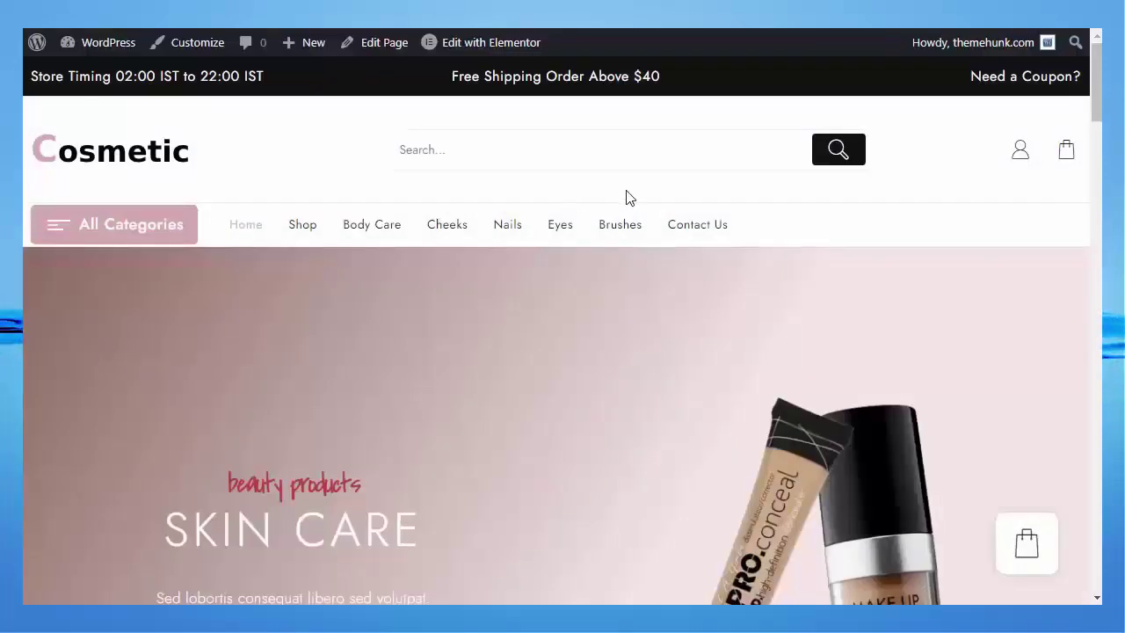
drag(1098, 109, 1099, 246)
Step: Compare the products Mauris at mi in lorem aliquet and Cras ultrices nec sem eu commodo in the comparison table
mouse_move(157, 362)
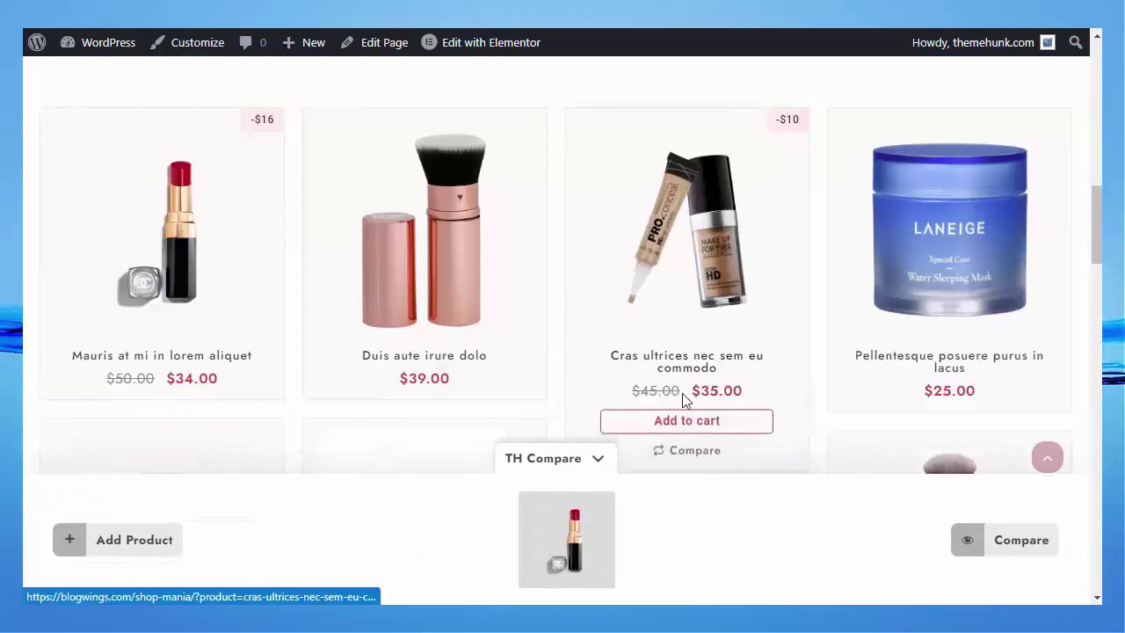
click(692, 450)
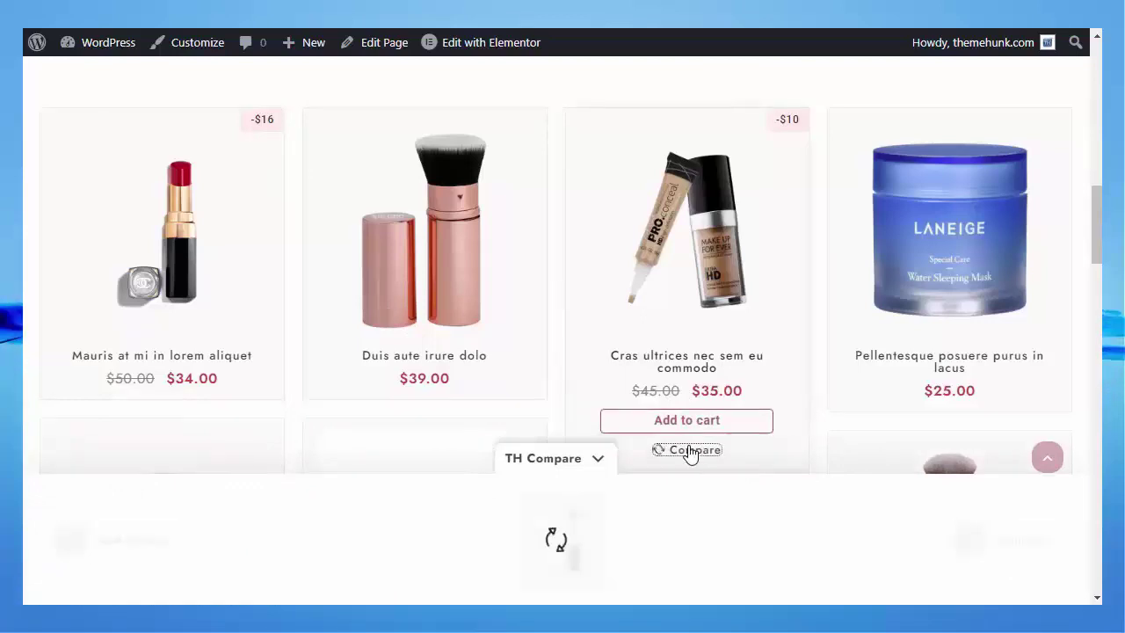
click(1019, 543)
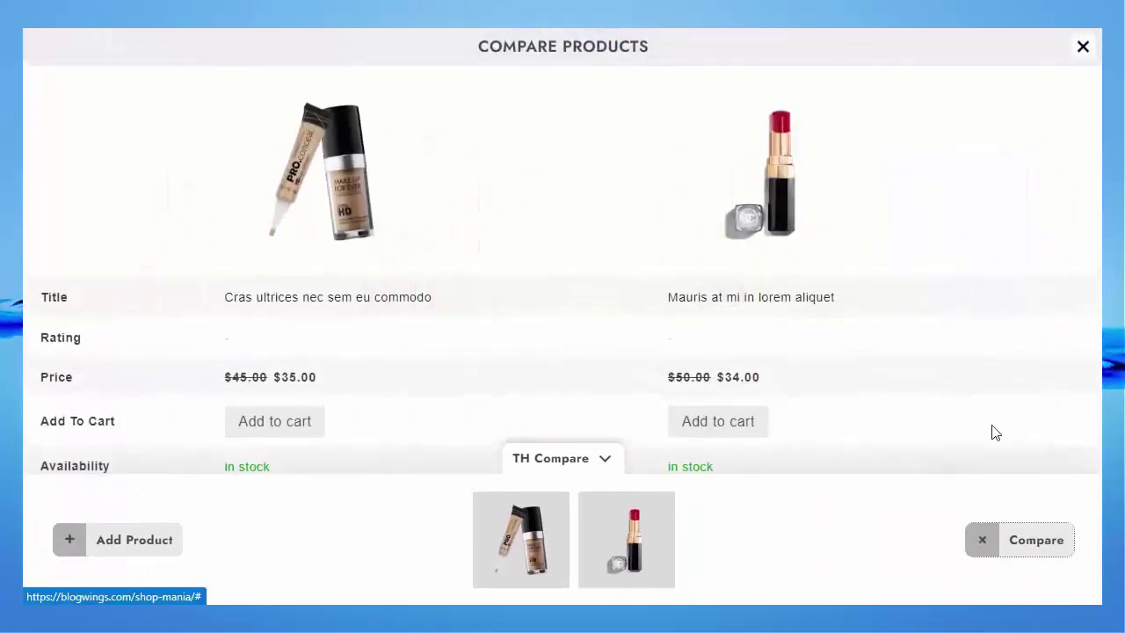
Step: Add Mauris at mi in lorem aliquet to the cart from the comparison table, and check the cart's contents
click(605, 460)
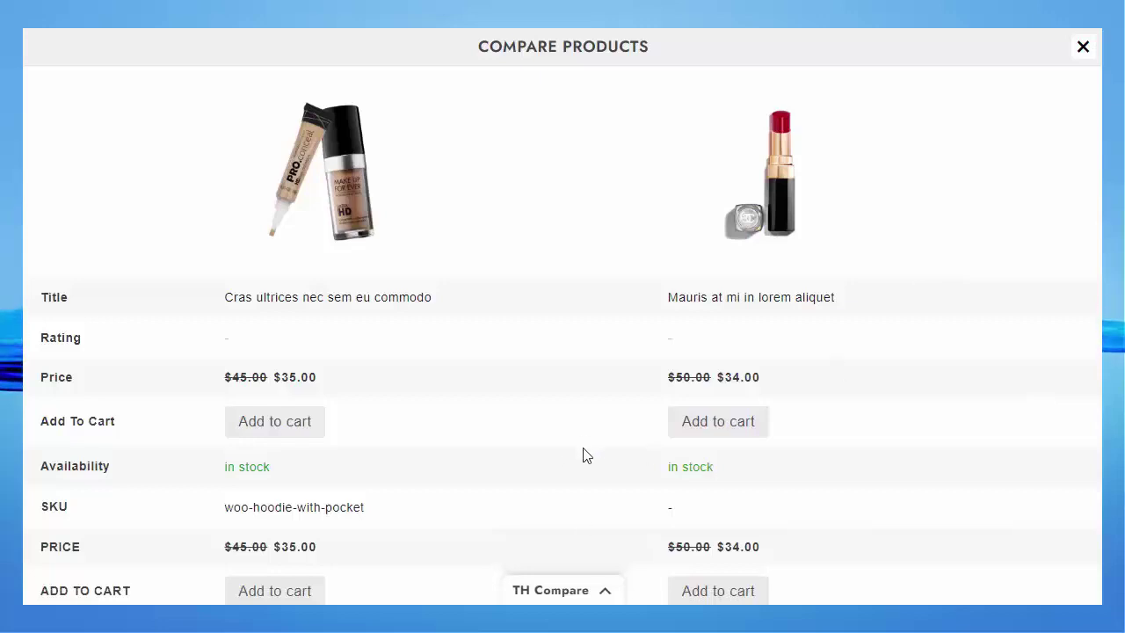
scroll(587, 454, down, 1)
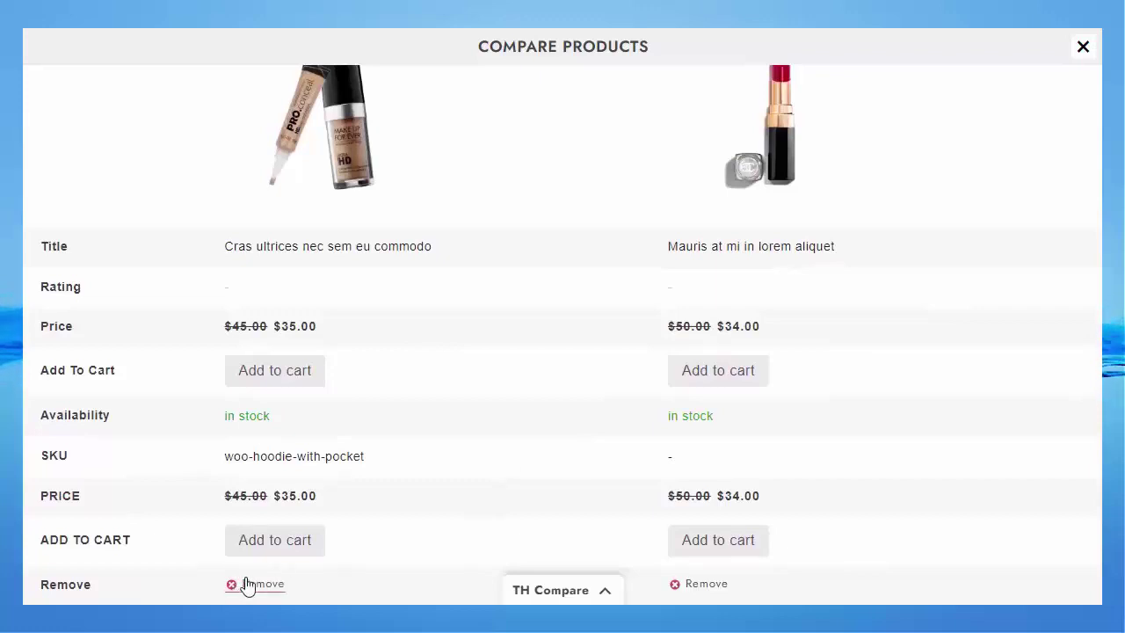
click(715, 541)
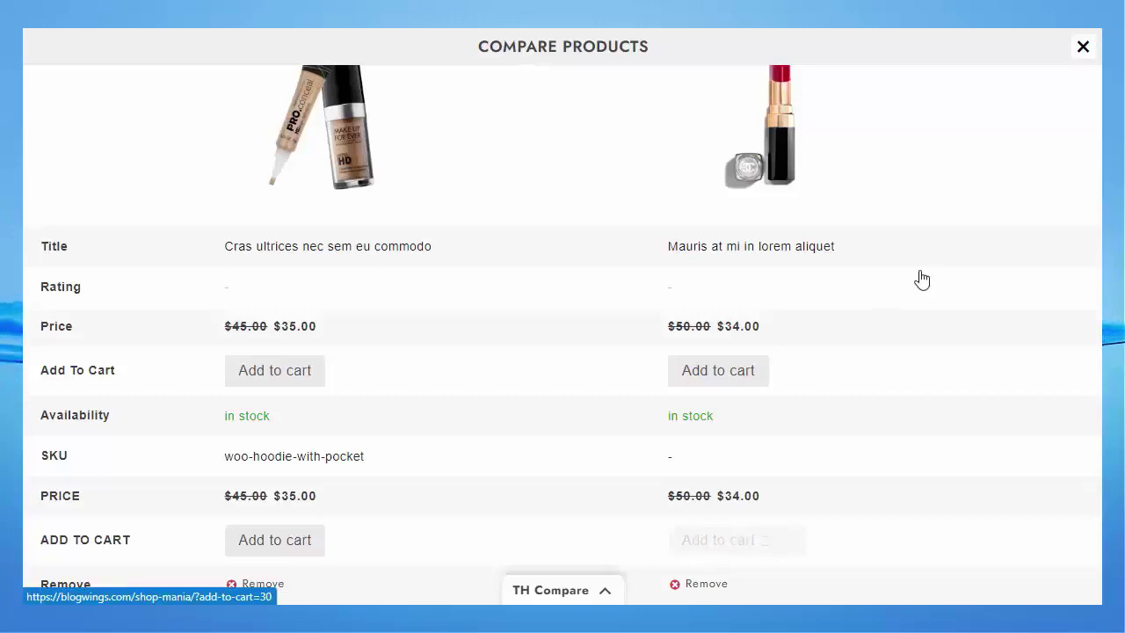
click(1084, 48)
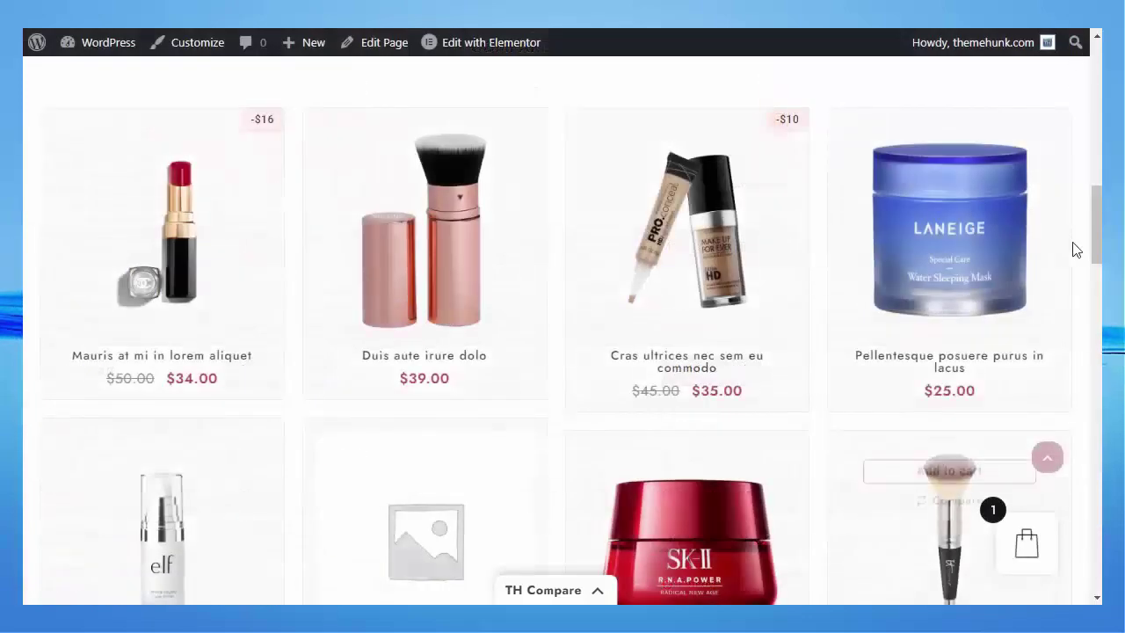
click(1027, 543)
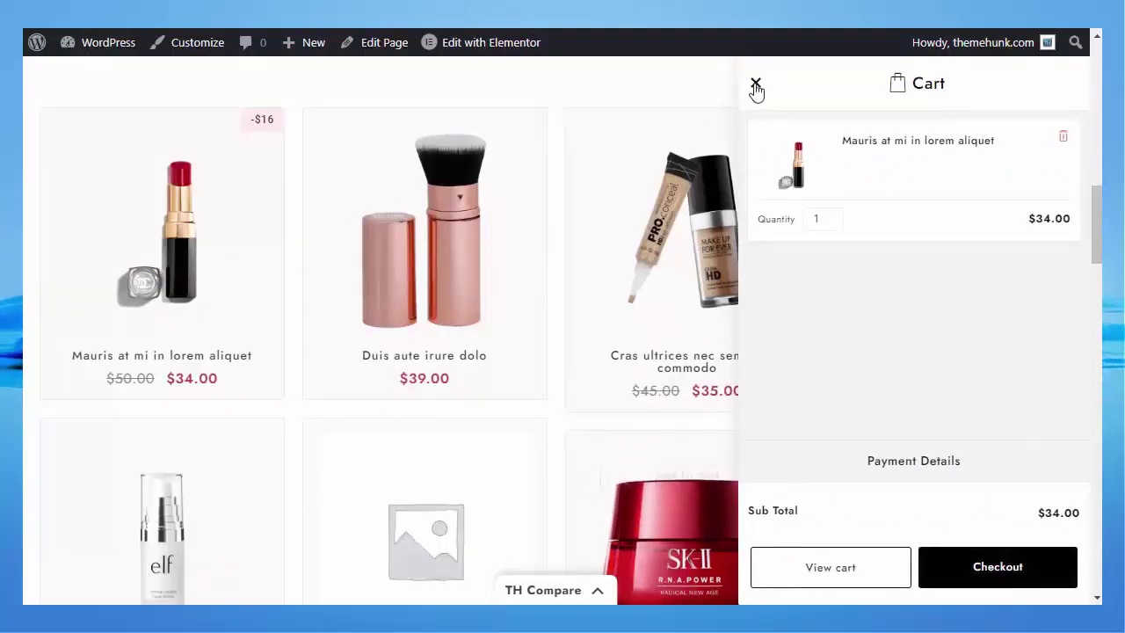
click(645, 78)
Step: Look over the finished live homepage from the header and banner to the brand logos and footer, and return to the page start
scroll(646, 77, up, 10)
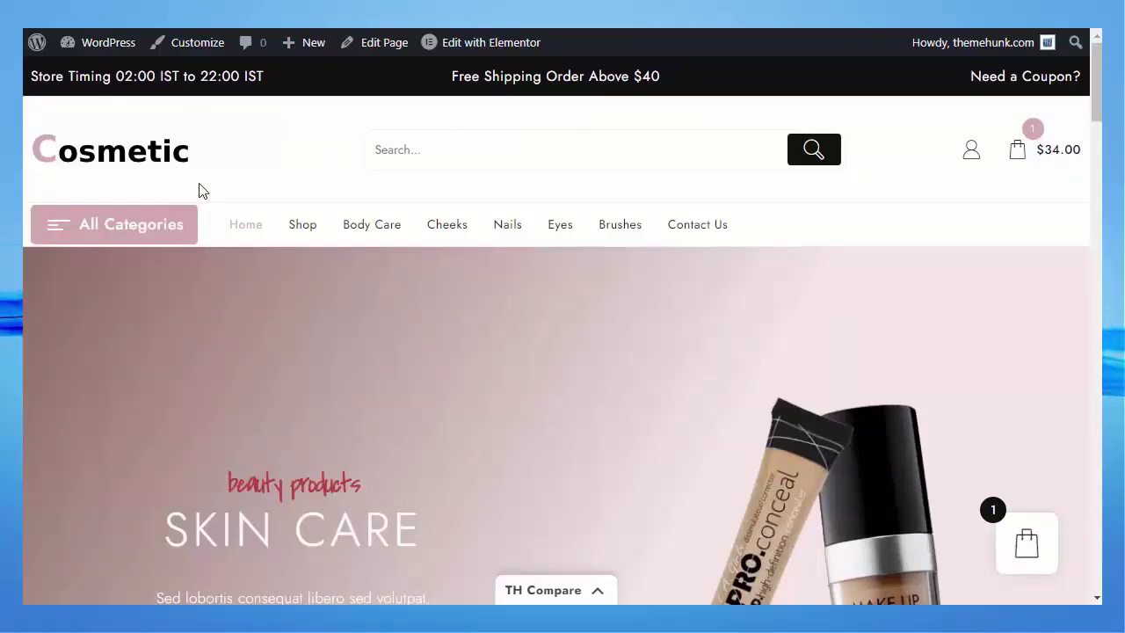
scroll(198, 190, down, 2)
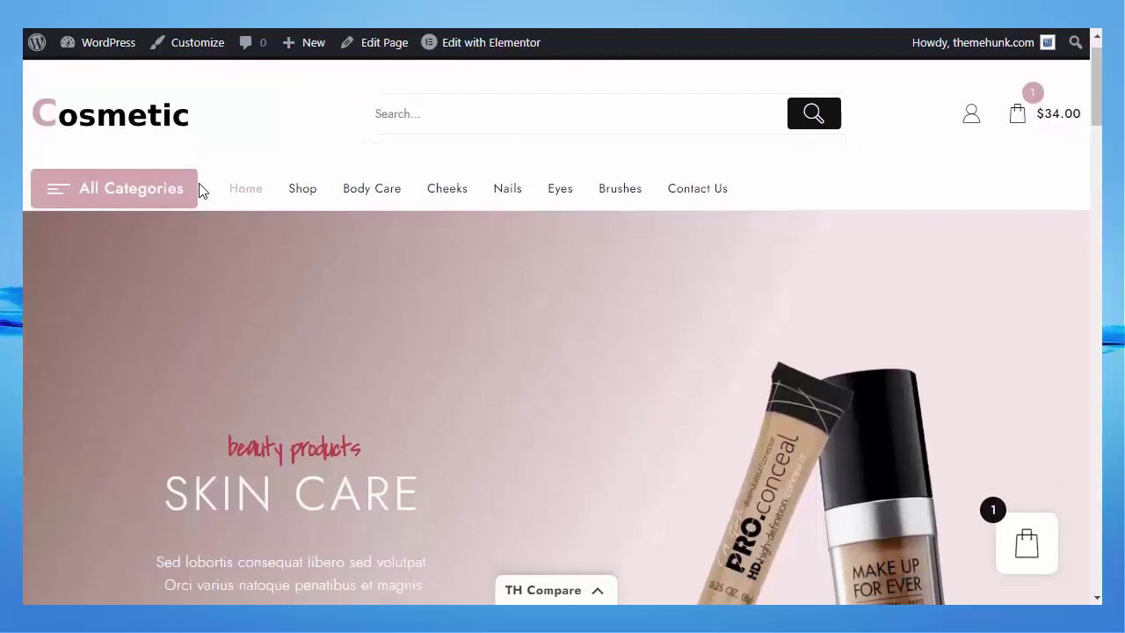
scroll(199, 191, down, 5)
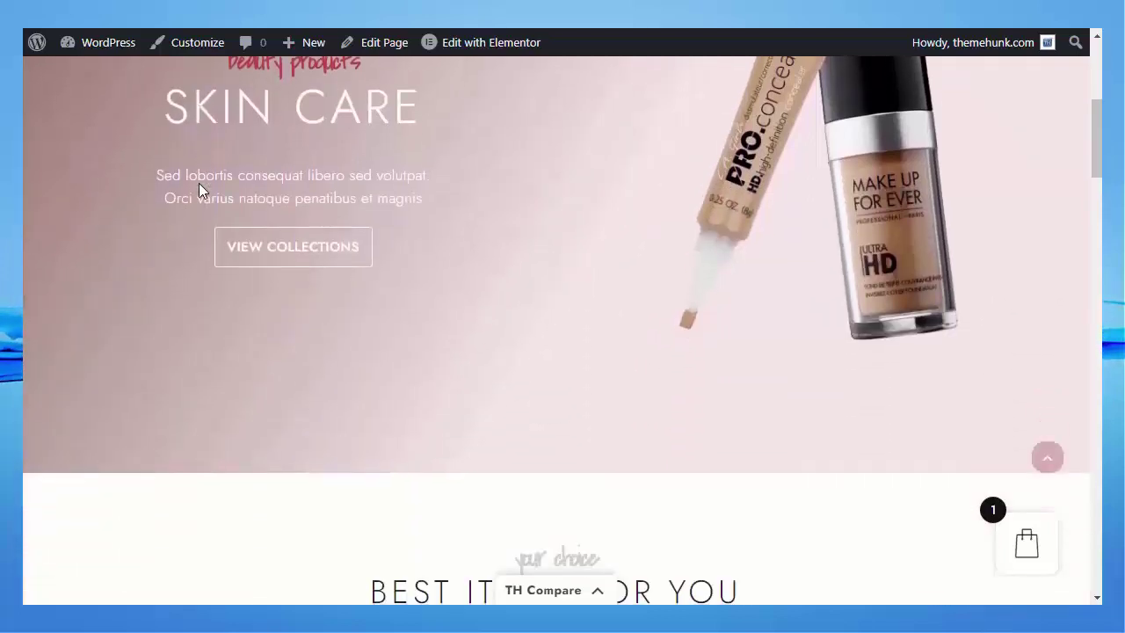
scroll(198, 189, down, 8)
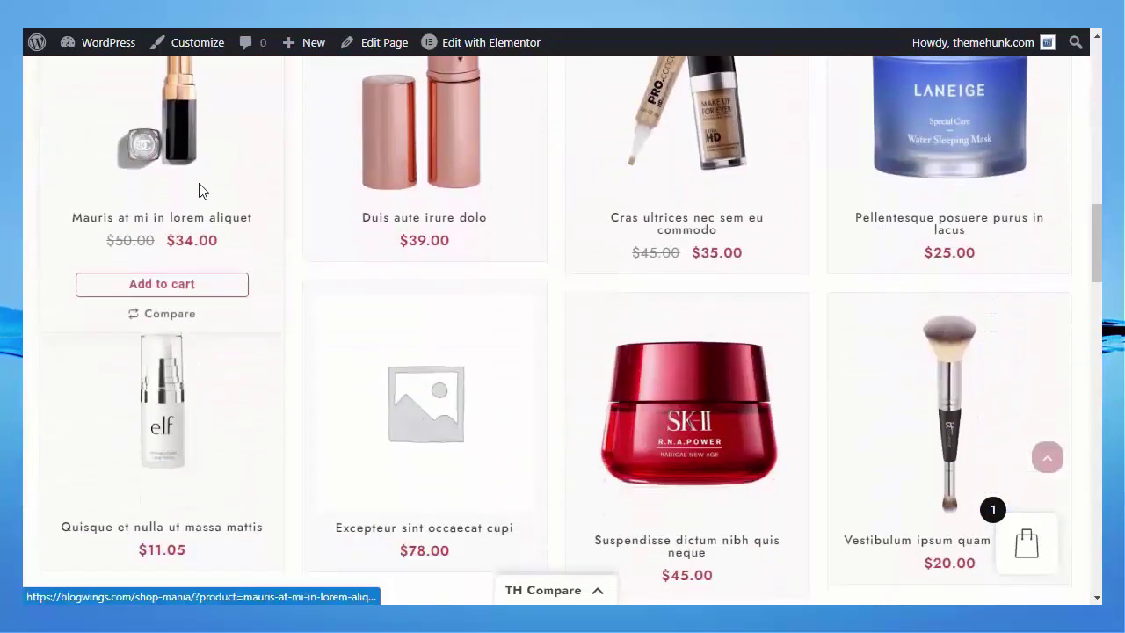
scroll(199, 189, down, 10)
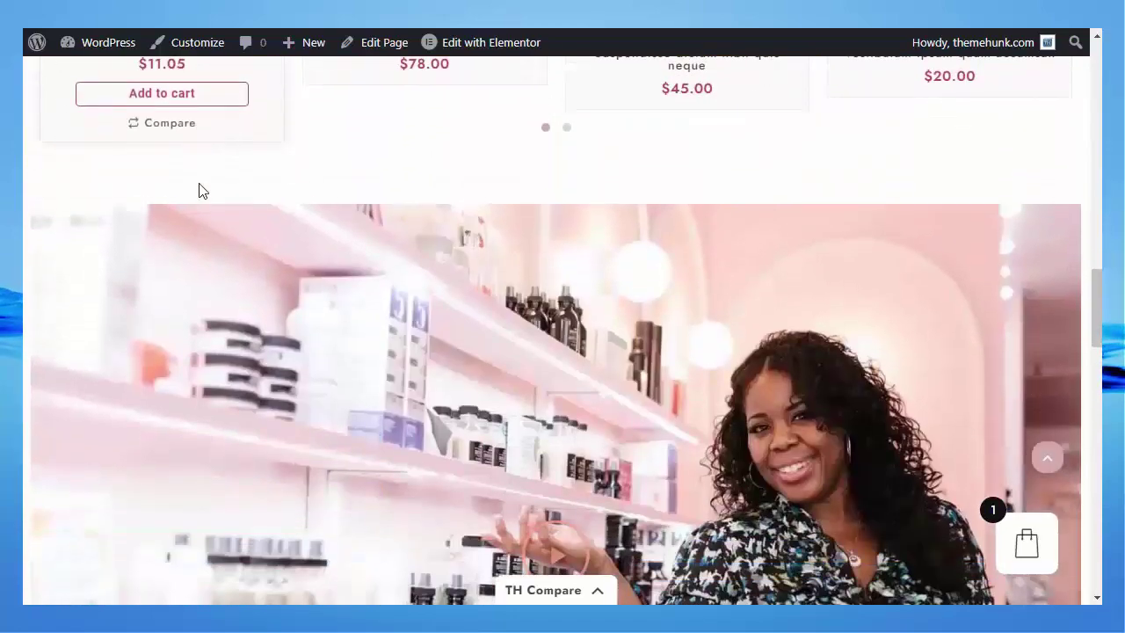
scroll(199, 189, down, 7)
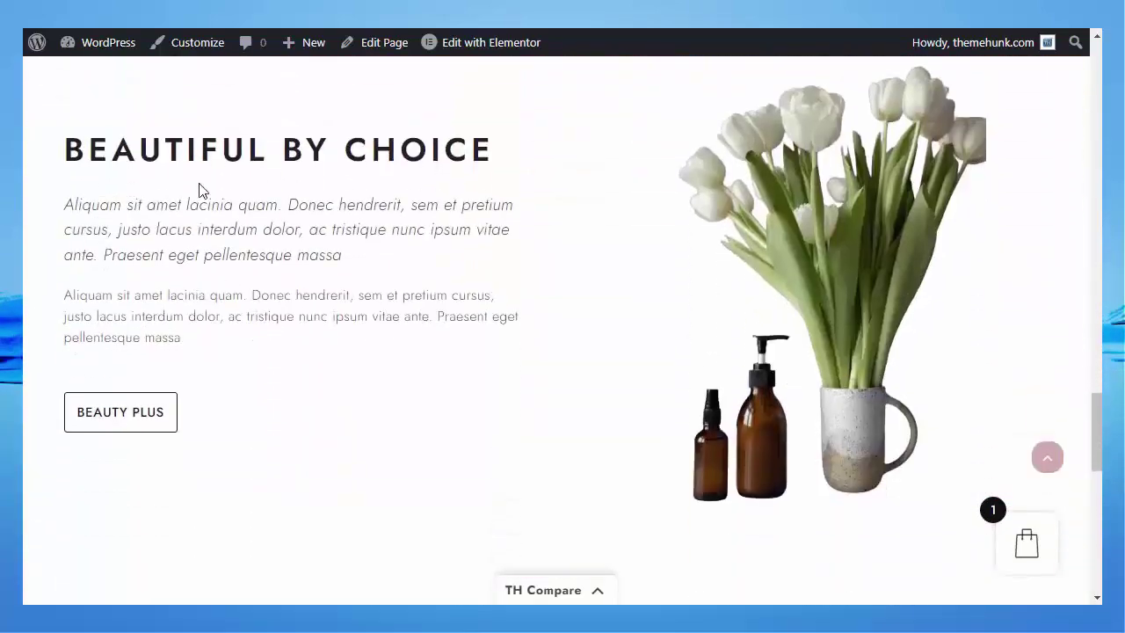
scroll(199, 188, down, 10)
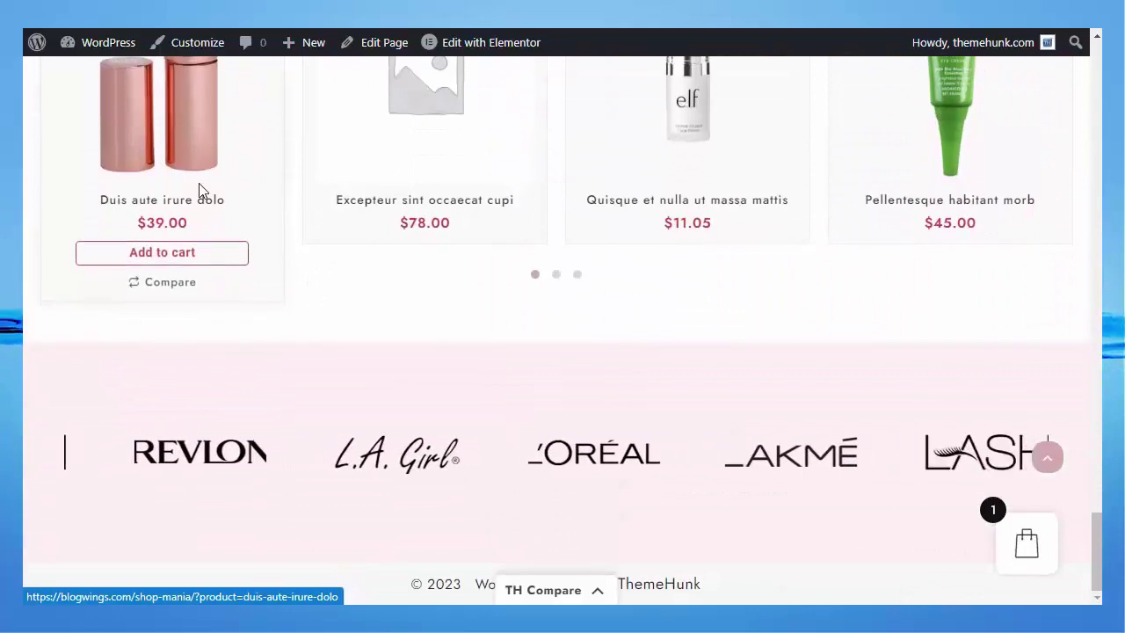
scroll(199, 189, up, 15)
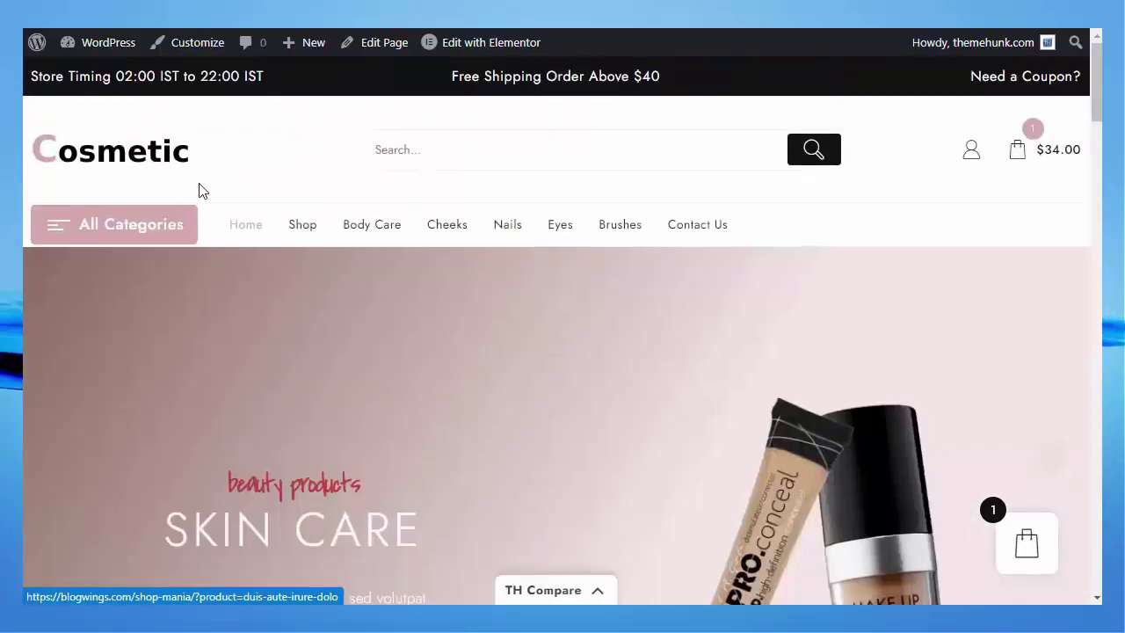